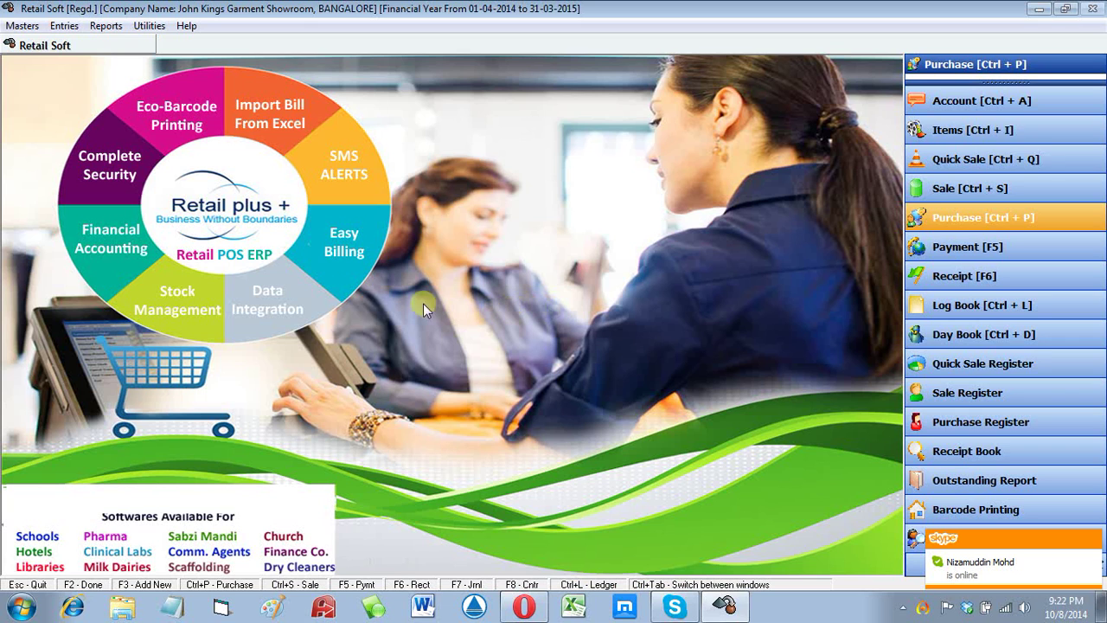
Step: Open the Purchase Bills list from the Entries menu to view bill 1 of 01-04-2014
{"action": "left_click", "coordinate": [64, 25]}
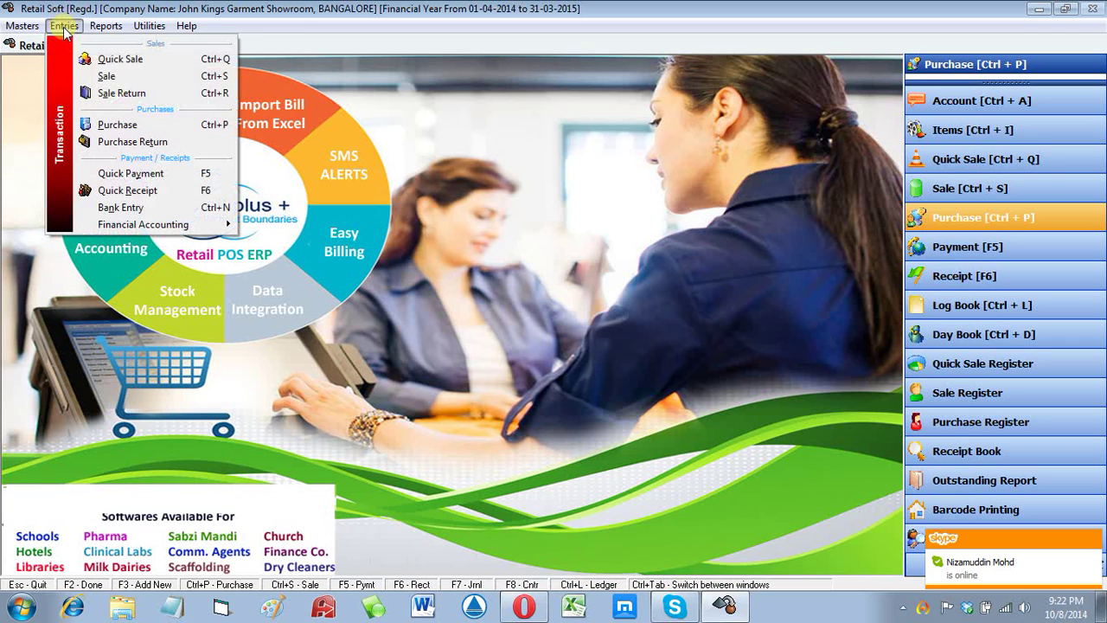
{"action": "left_click", "coordinate": [124, 125]}
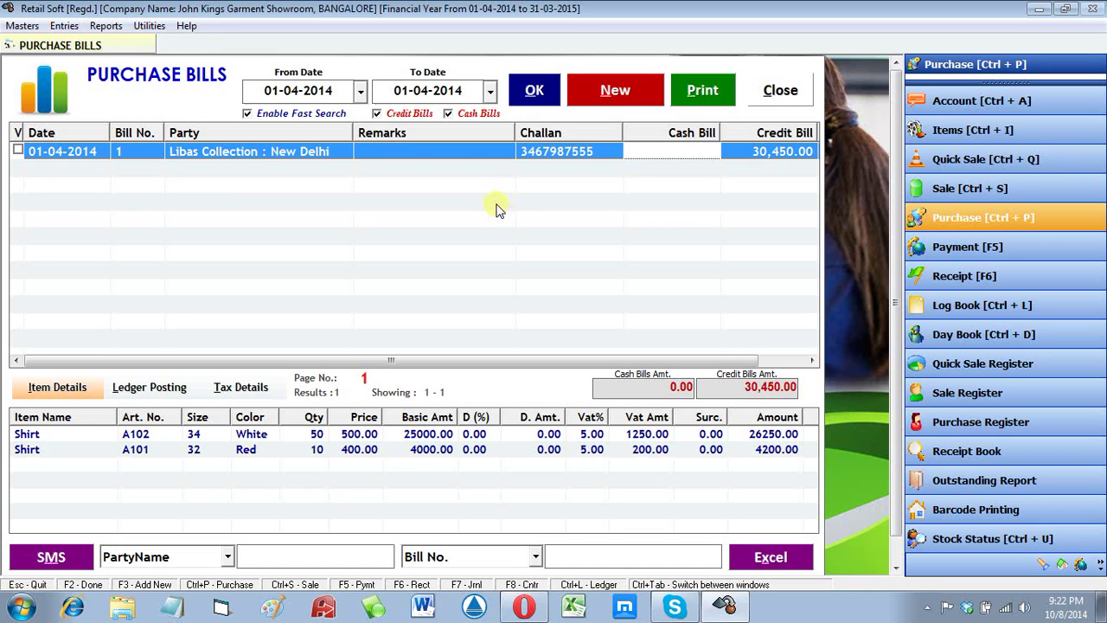
{"action": "left_click", "coordinate": [357, 435]}
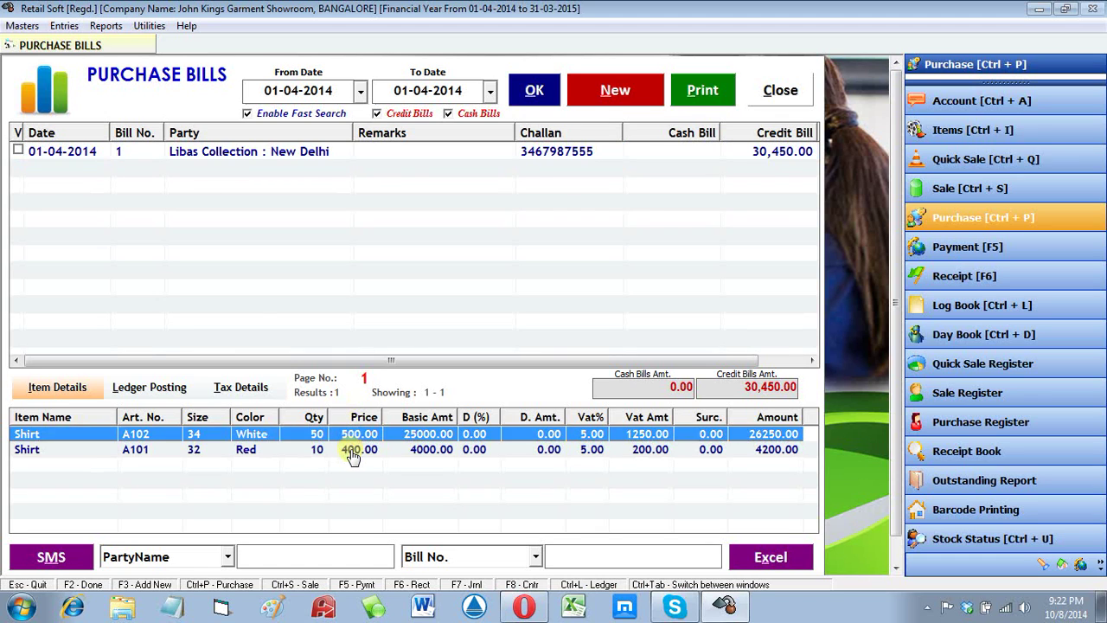
{"action": "left_click", "coordinate": [353, 453]}
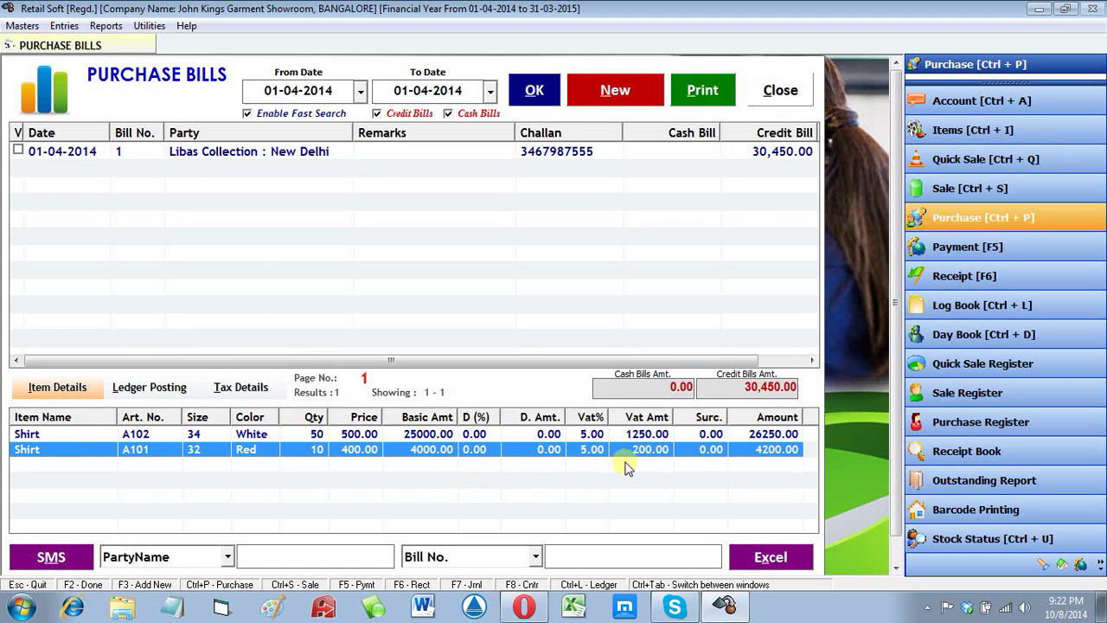
{"action": "left_click", "coordinate": [618, 90]}
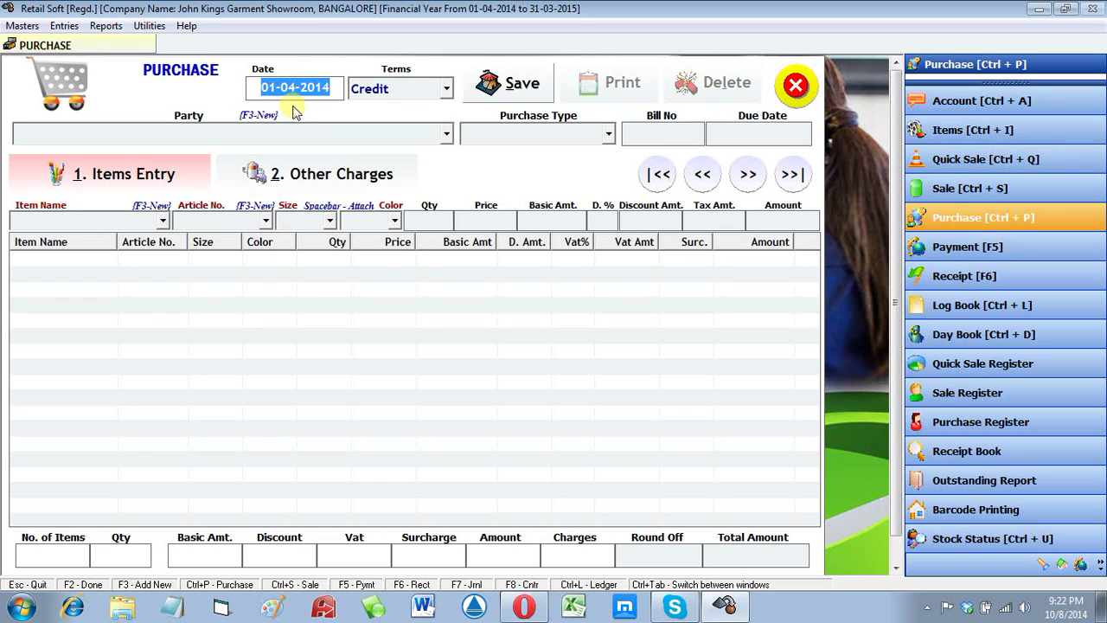
Step: Start a Credit purchase dated 01-04-2014 and bring up a new party account form with F3
{"action": "key", "text": "Return"}
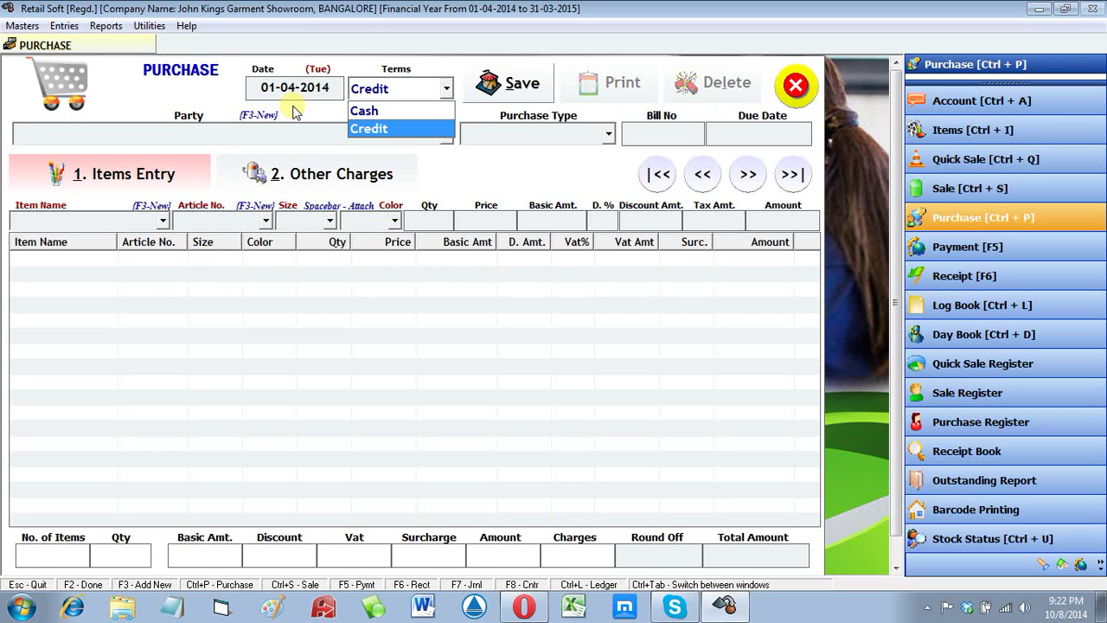
{"action": "key", "text": "Up"}
{"action": "key", "text": "Down"}
{"action": "key", "text": "Return"}
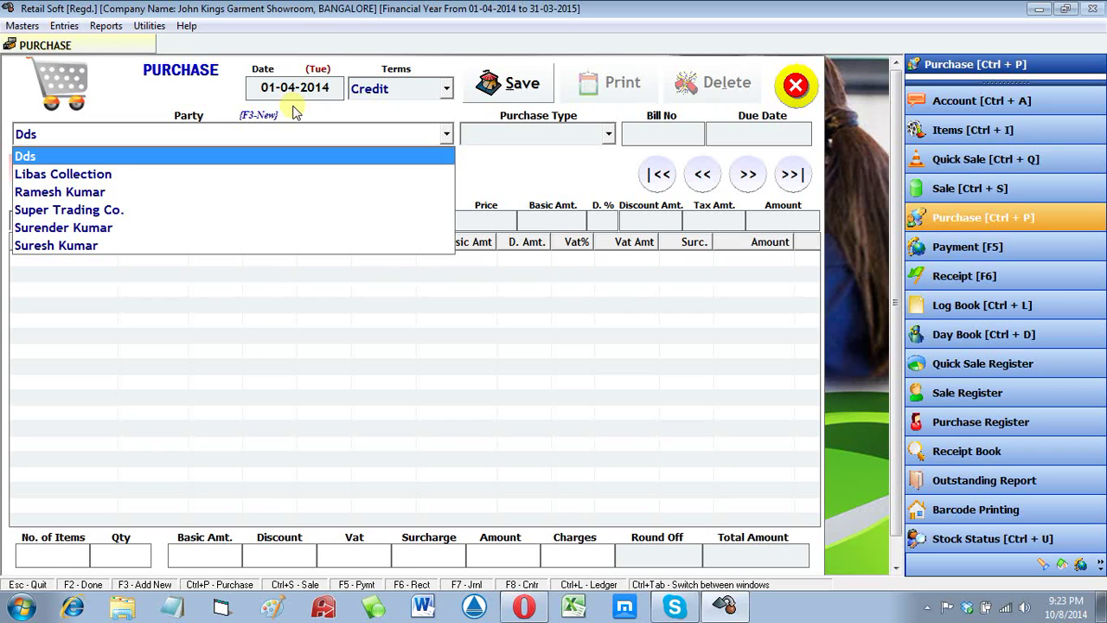
{"action": "key", "text": "Down"}
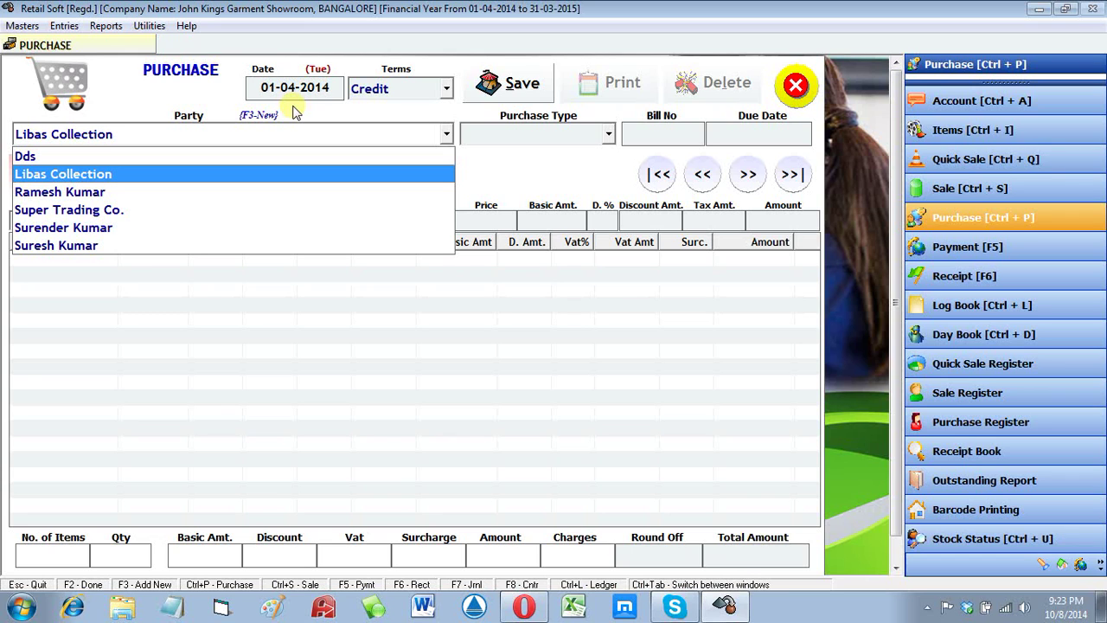
{"action": "key", "text": "F3"}
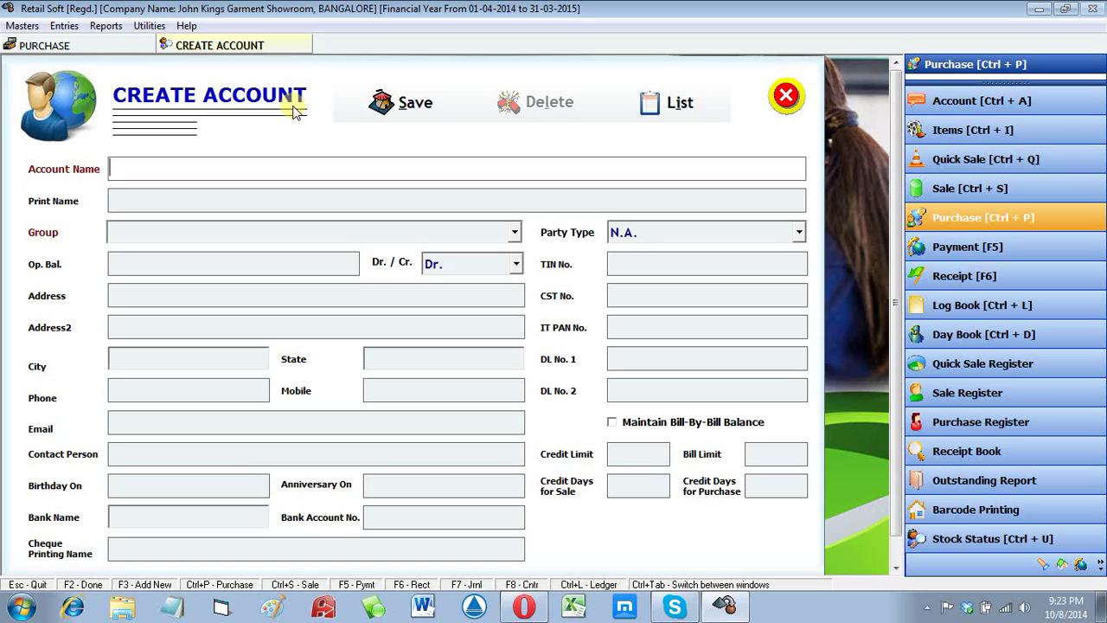
Step: Name the account Forever Fashion Shopee in group SUPPLIERS with a 12000 Cr. opening balance
{"action": "type", "text": "Forever Fashion Sho"}
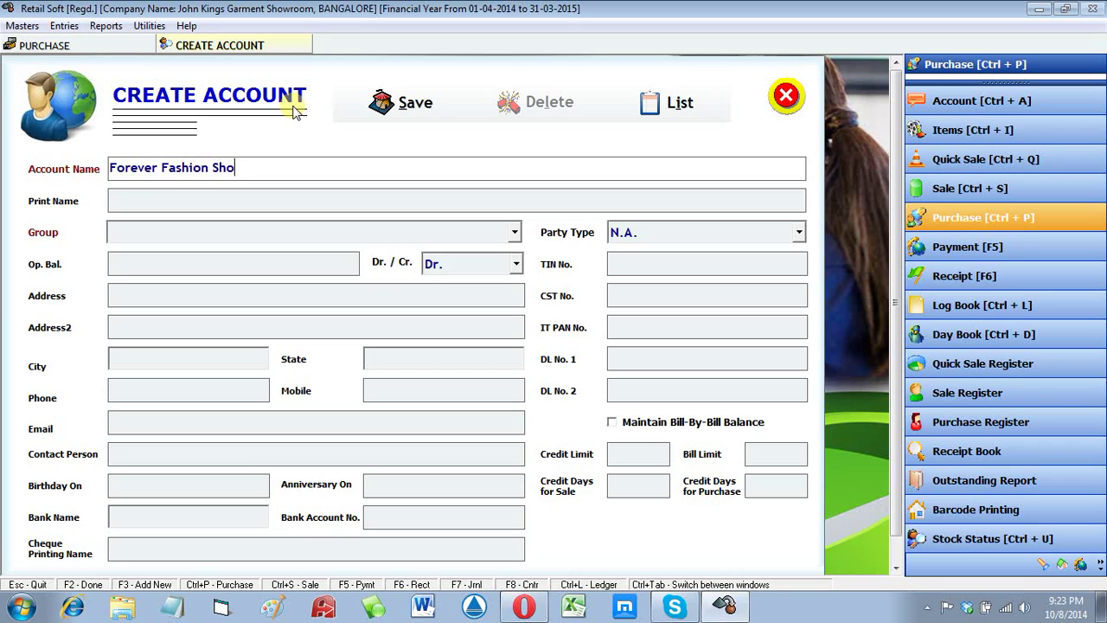
{"action": "type", "text": "pee"}
{"action": "key", "text": "Return"}
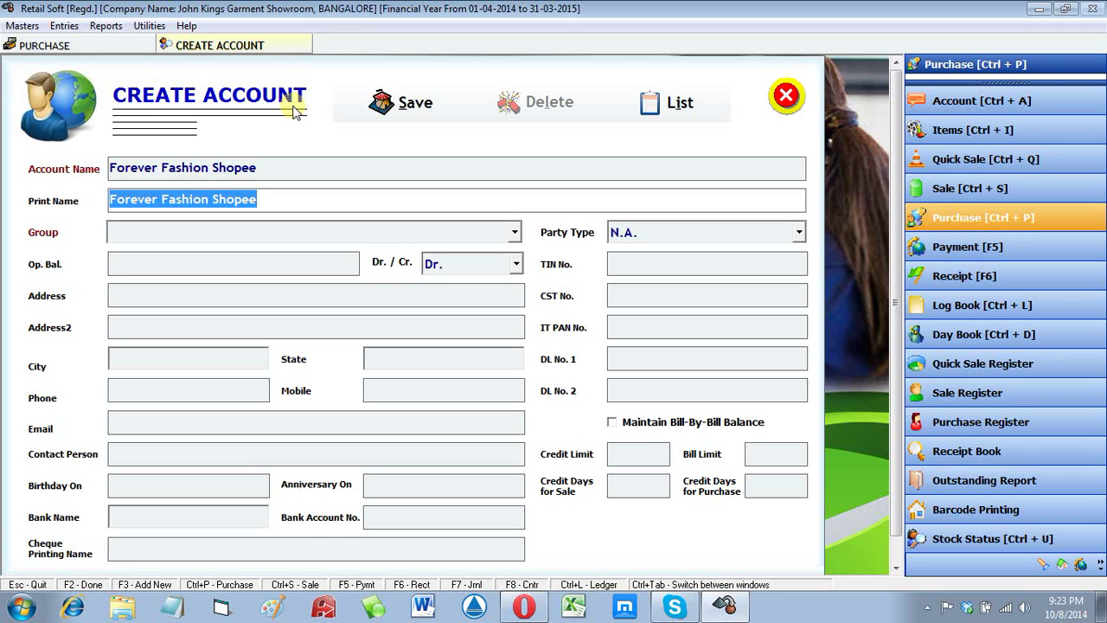
{"action": "key", "text": "Return"}
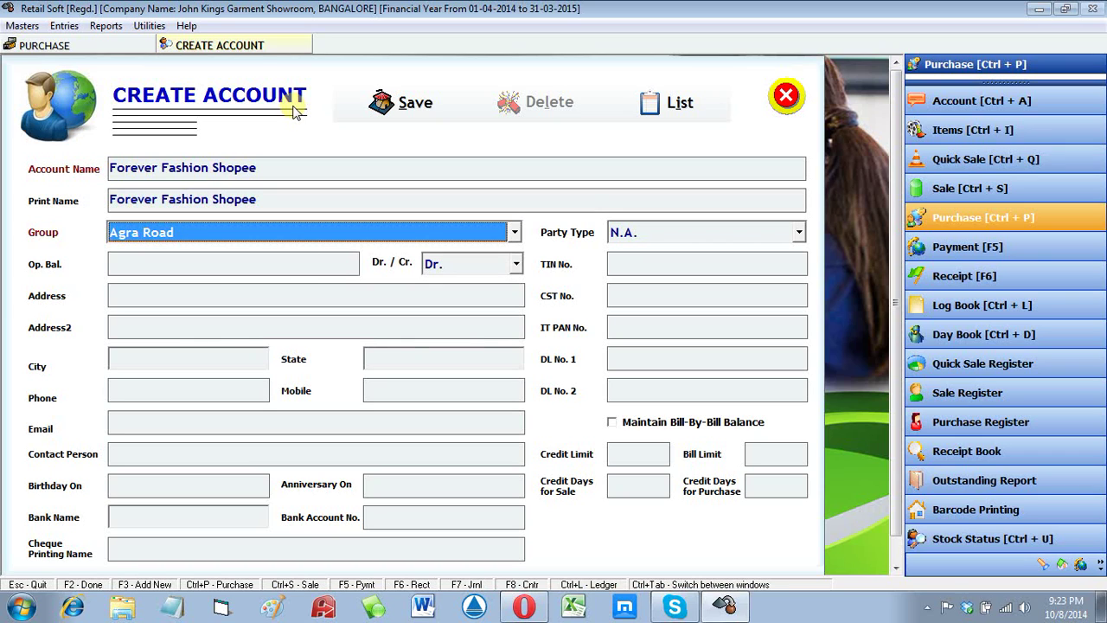
{"action": "type", "text": "su"}
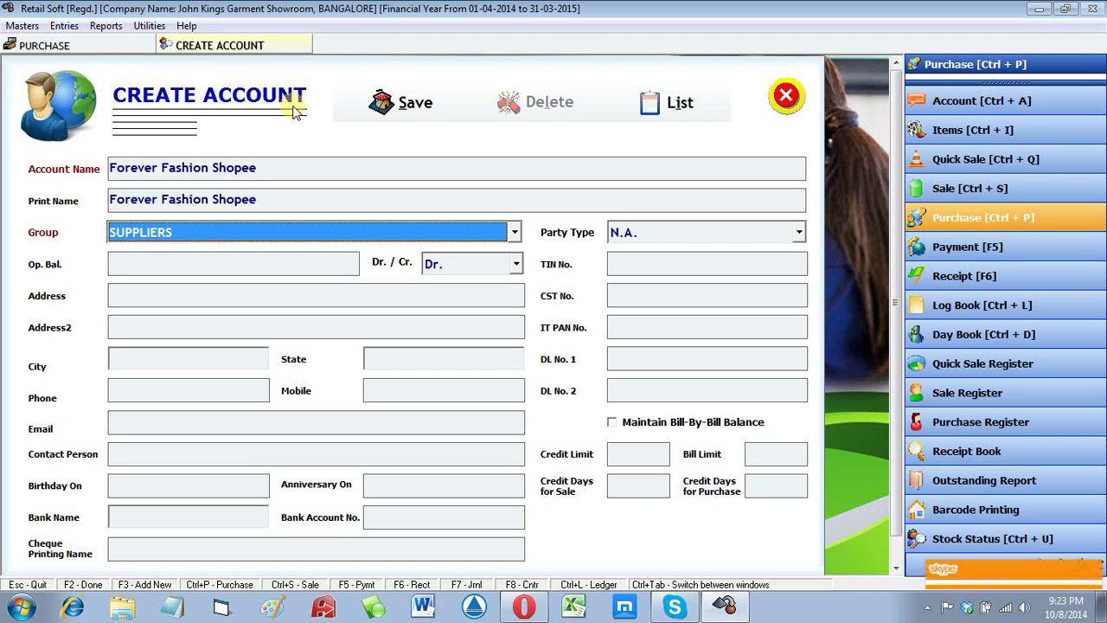
{"action": "key", "text": "alt+Down"}
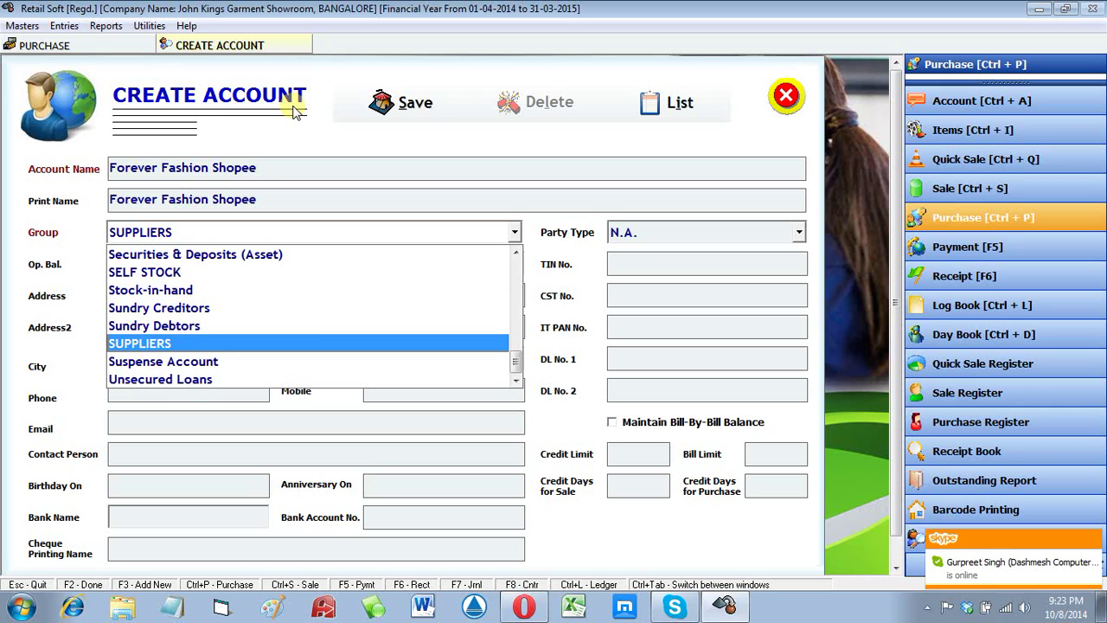
{"action": "key", "text": "Up"}
{"action": "key", "text": "Up"}
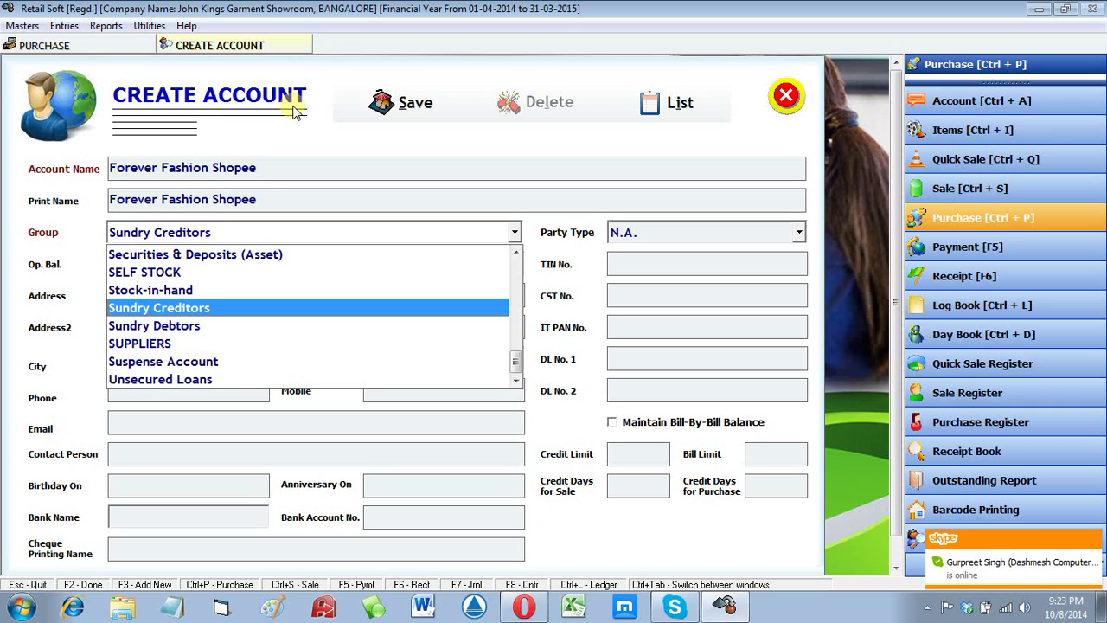
{"action": "key", "text": "Down"}
{"action": "key", "text": "Down"}
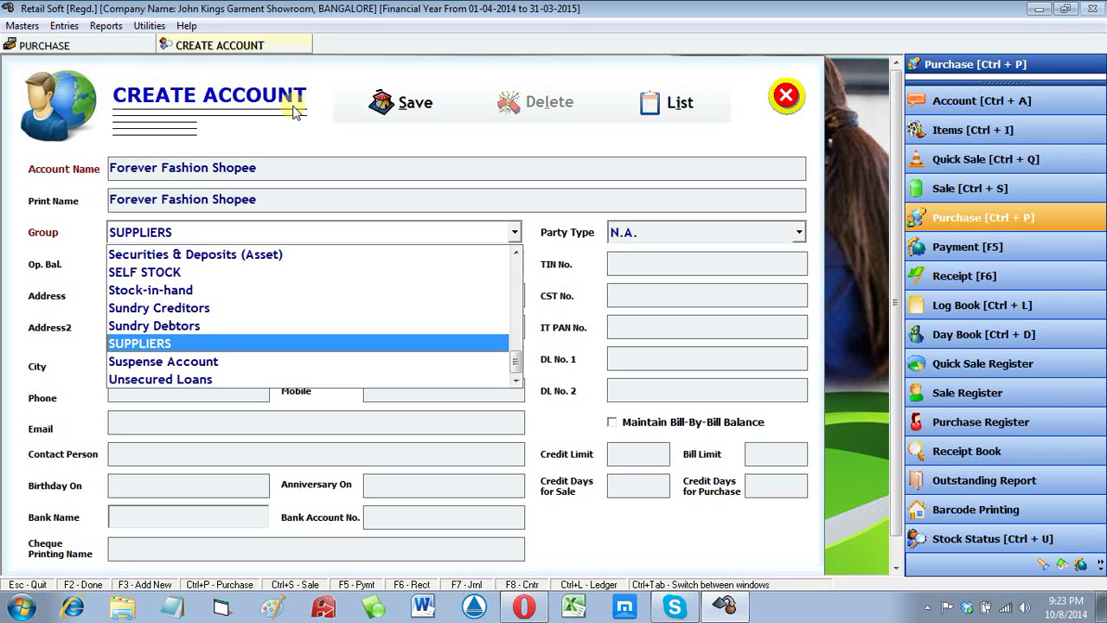
{"action": "key", "text": "Return"}
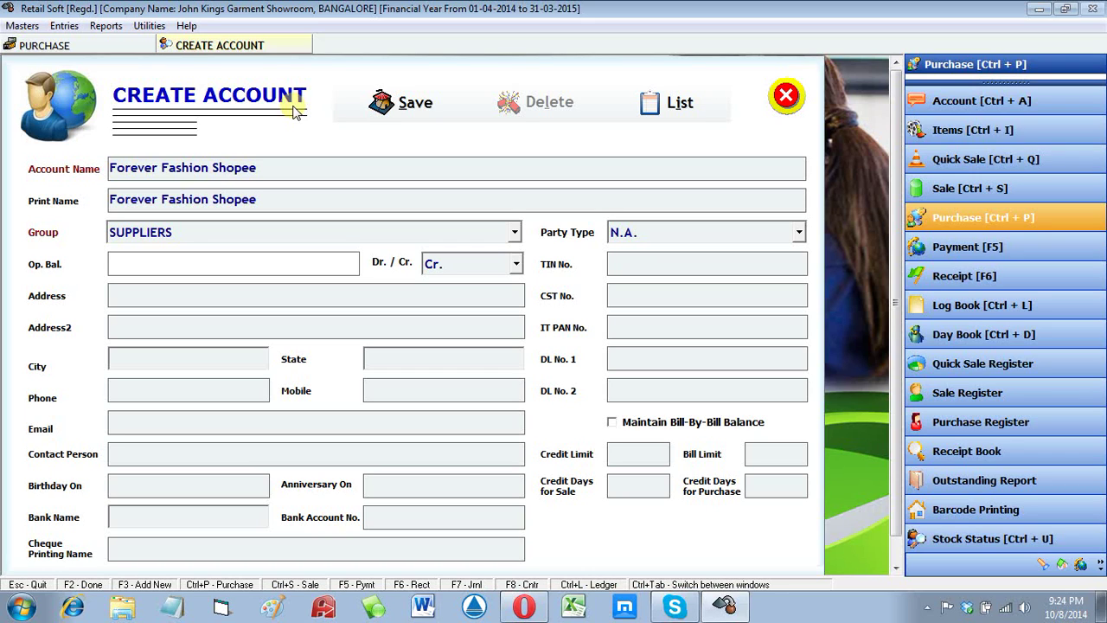
{"action": "type", "text": "12000"}
{"action": "key", "text": "Return"}
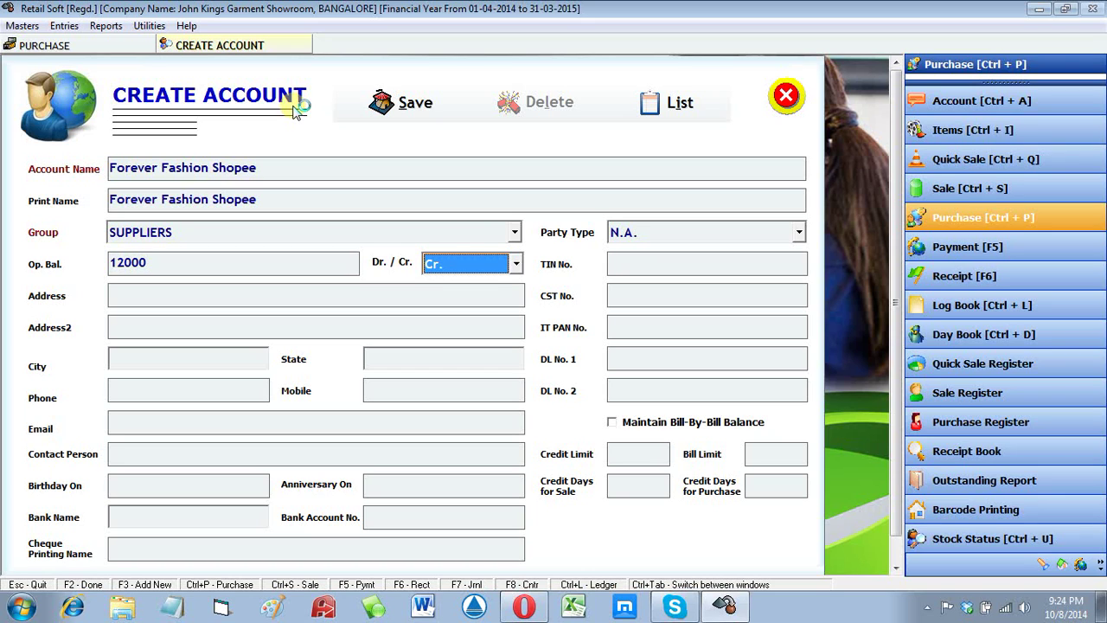
{"action": "key", "text": "Return"}
{"action": "key", "text": "Return"}
{"action": "key", "text": "Return"}
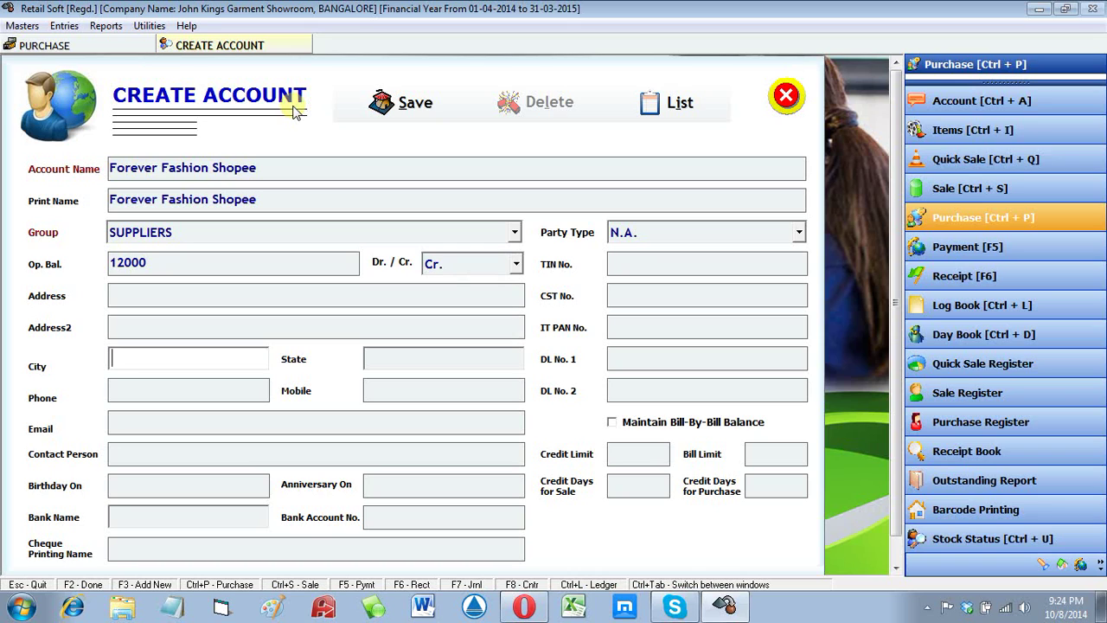
Step: Set city New Delhi, enter the mobile number and TIN, and save the account
{"action": "type", "text": "New Delhi"}
{"action": "key", "text": "Return"}
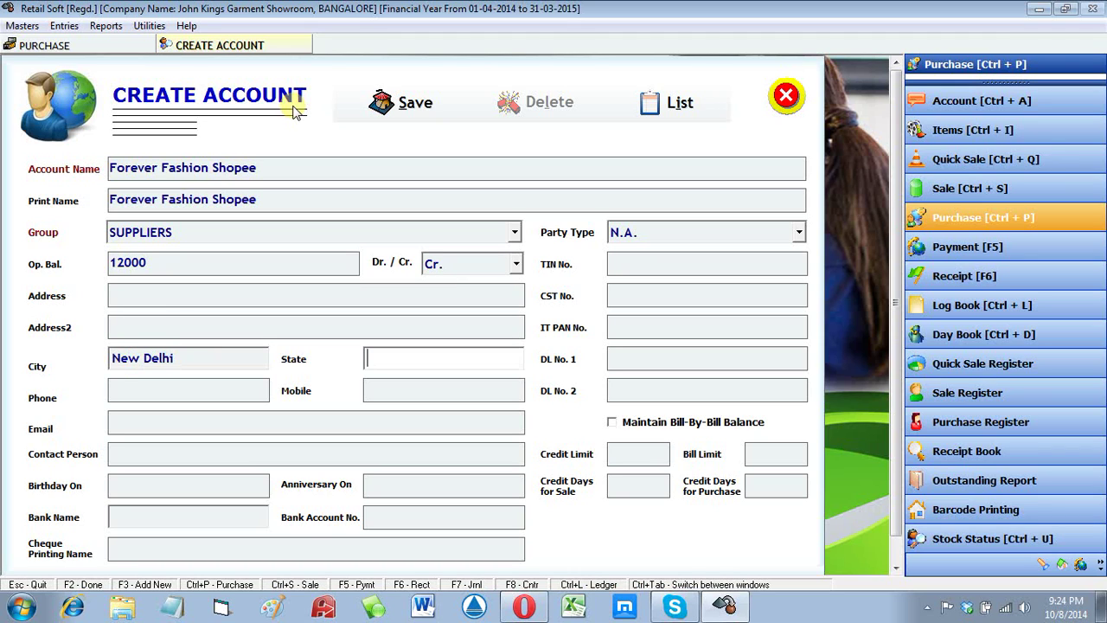
{"action": "key", "text": "Return"}
{"action": "key", "text": "Return"}
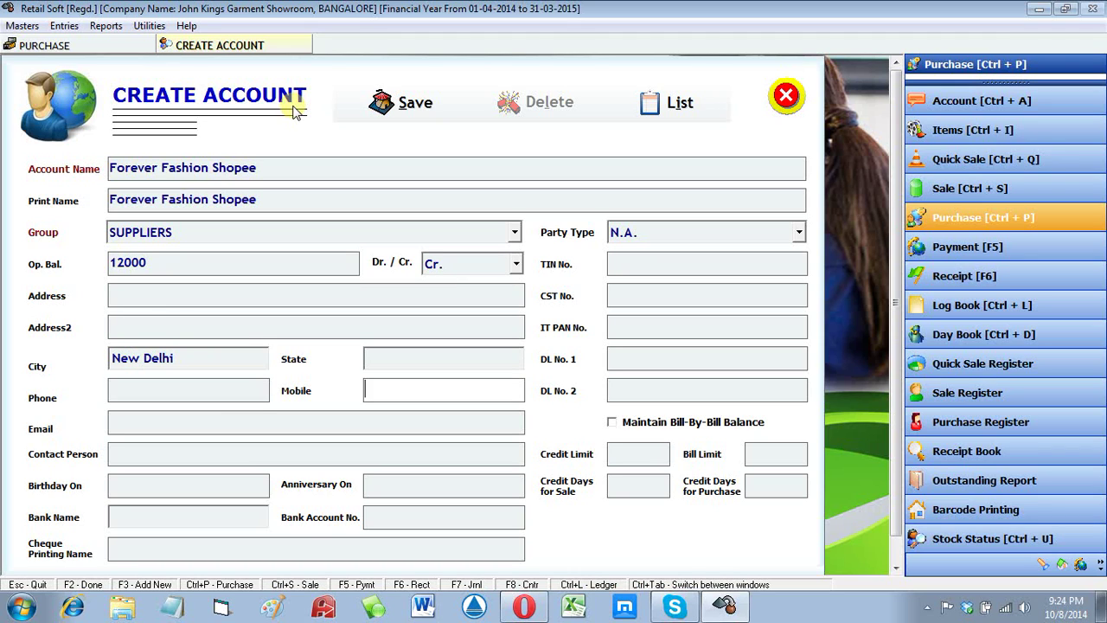
{"action": "key", "text": "Return"}
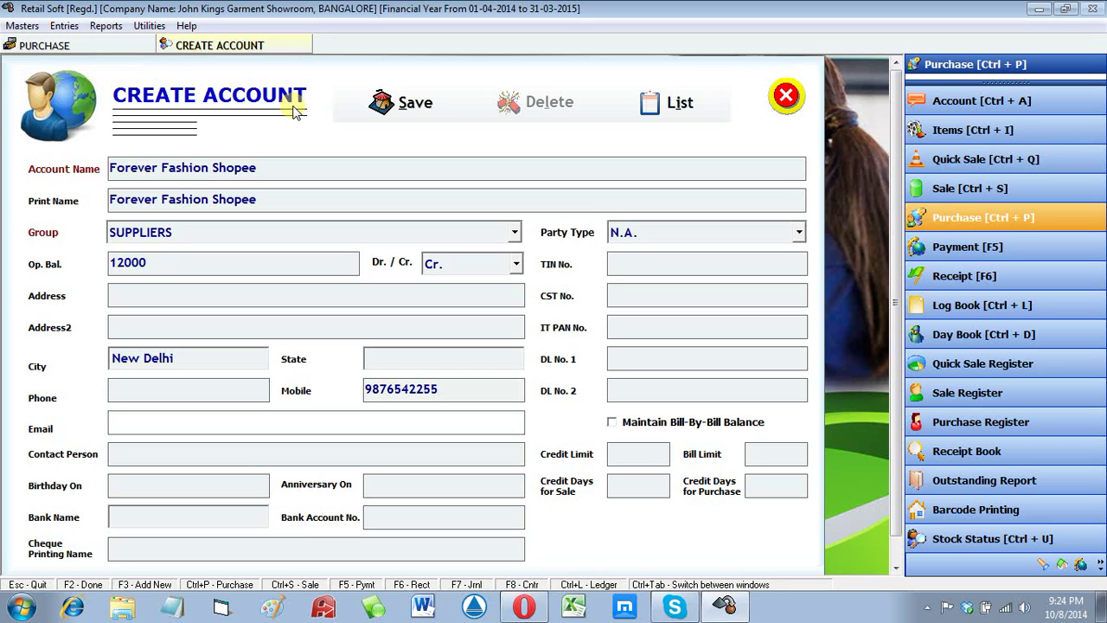
{"action": "key", "text": "Return"}
{"action": "key", "text": "Return"}
{"action": "key", "text": "Return"}
{"action": "key", "text": "Return"}
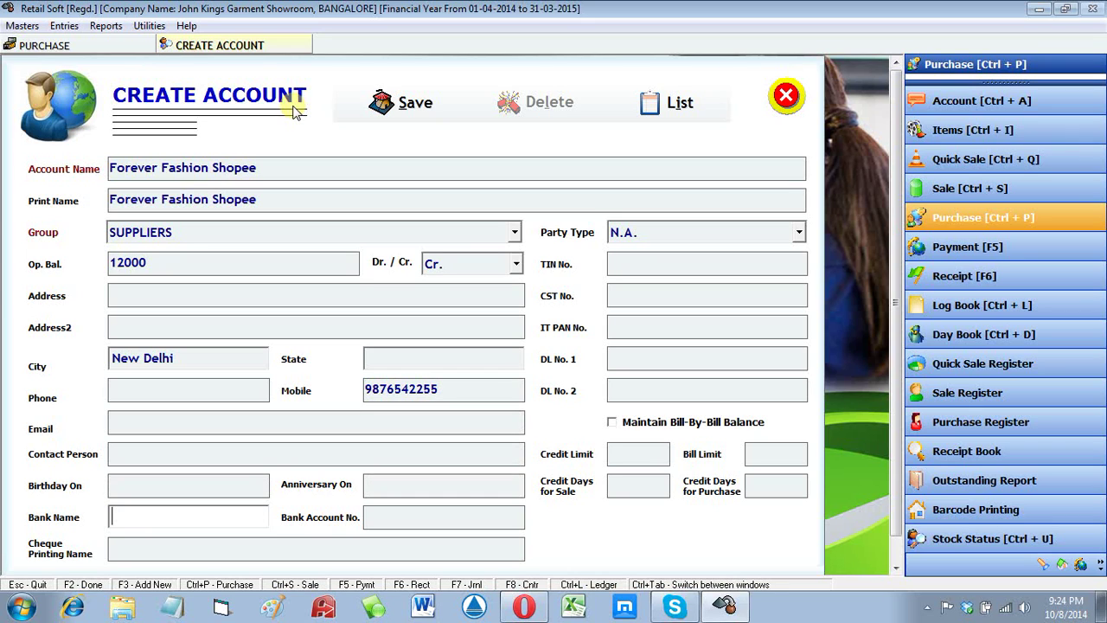
{"action": "key", "text": "Return"}
{"action": "key", "text": "Return"}
{"action": "key", "text": "Return"}
{"action": "key", "text": "Return"}
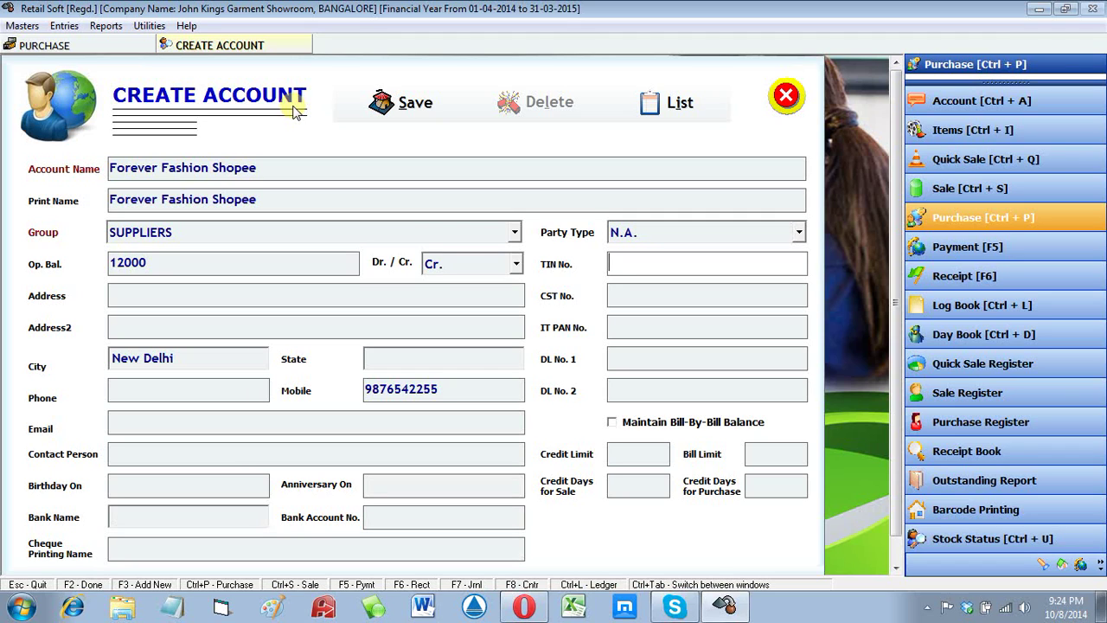
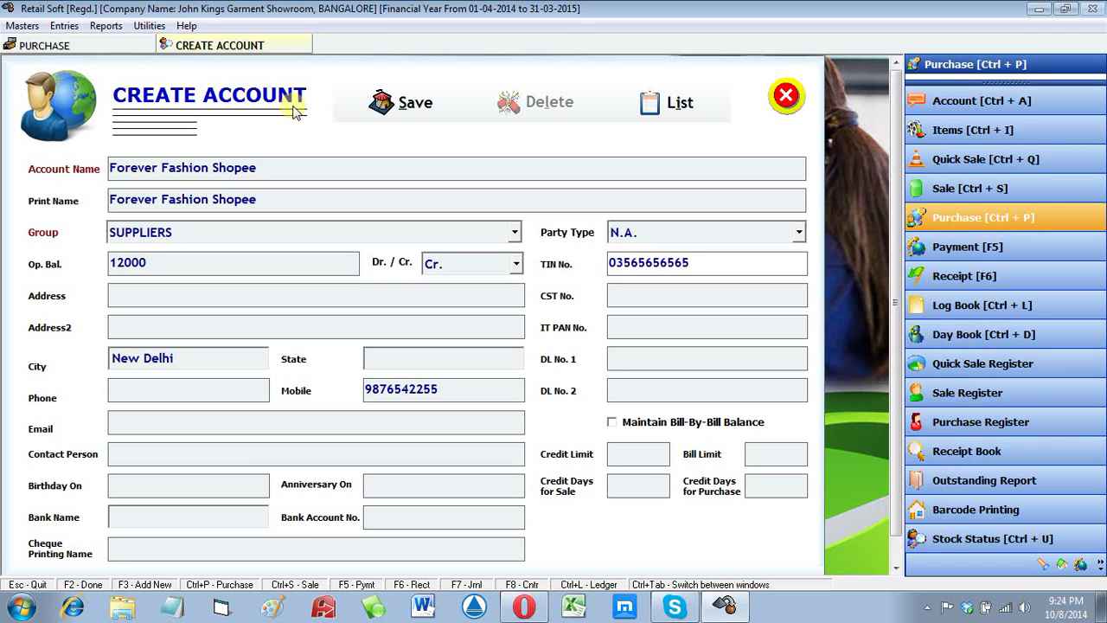
{"action": "key", "text": "Tab"}
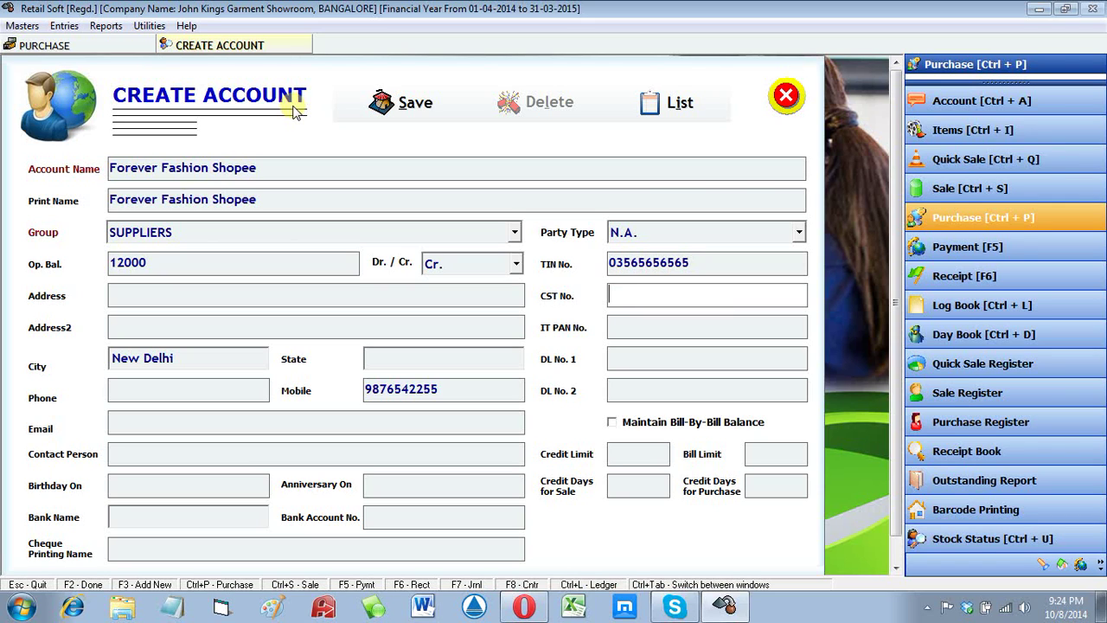
{"action": "key", "text": "Tab"}
{"action": "key", "text": "Tab"}
{"action": "key", "text": "Tab"}
{"action": "key", "text": "Tab"}
{"action": "key", "text": "Tab"}
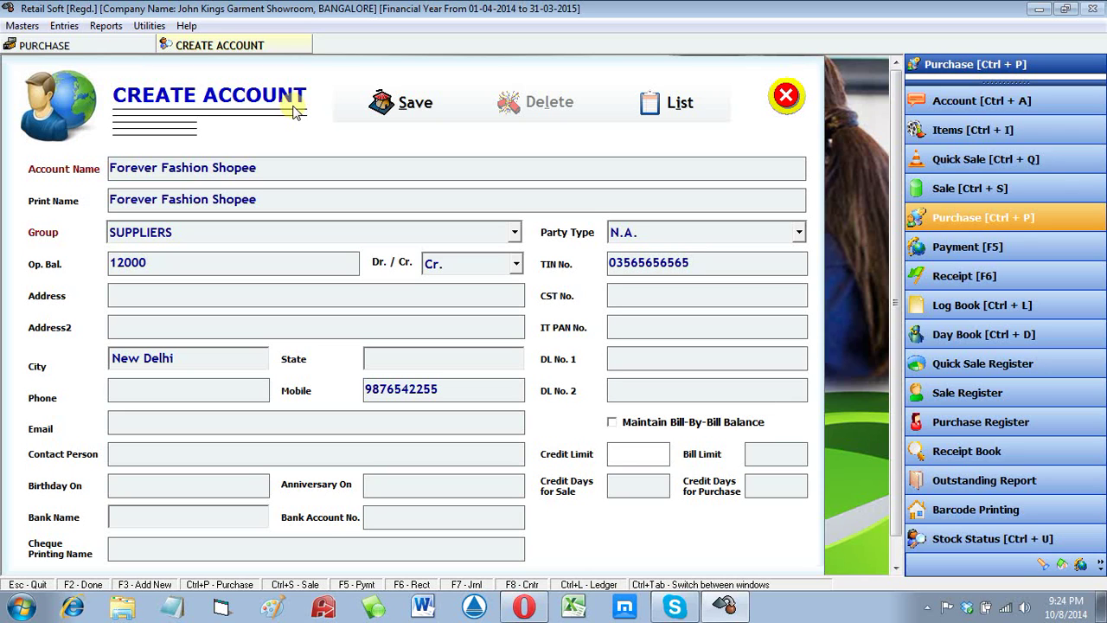
{"action": "key", "text": "Tab"}
{"action": "key", "text": "Tab"}
{"action": "key", "text": "Tab"}
{"action": "key", "text": "Return"}
{"action": "key", "text": "Return"}
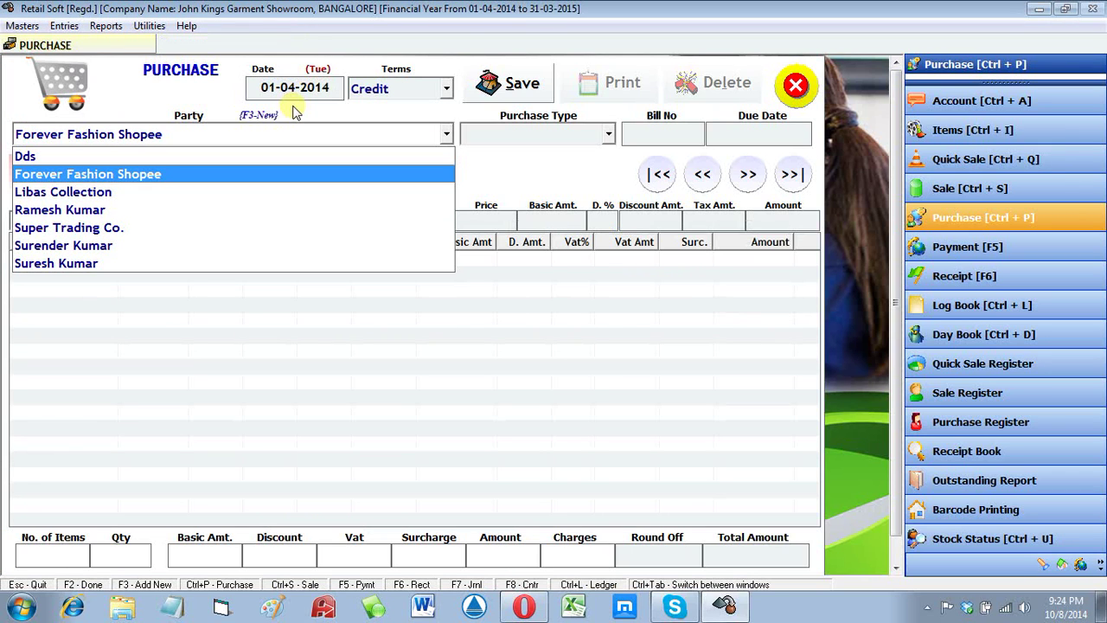
Step: Accept Forever Fashion Shopee as the party of the credit bill
{"action": "key", "text": "Return"}
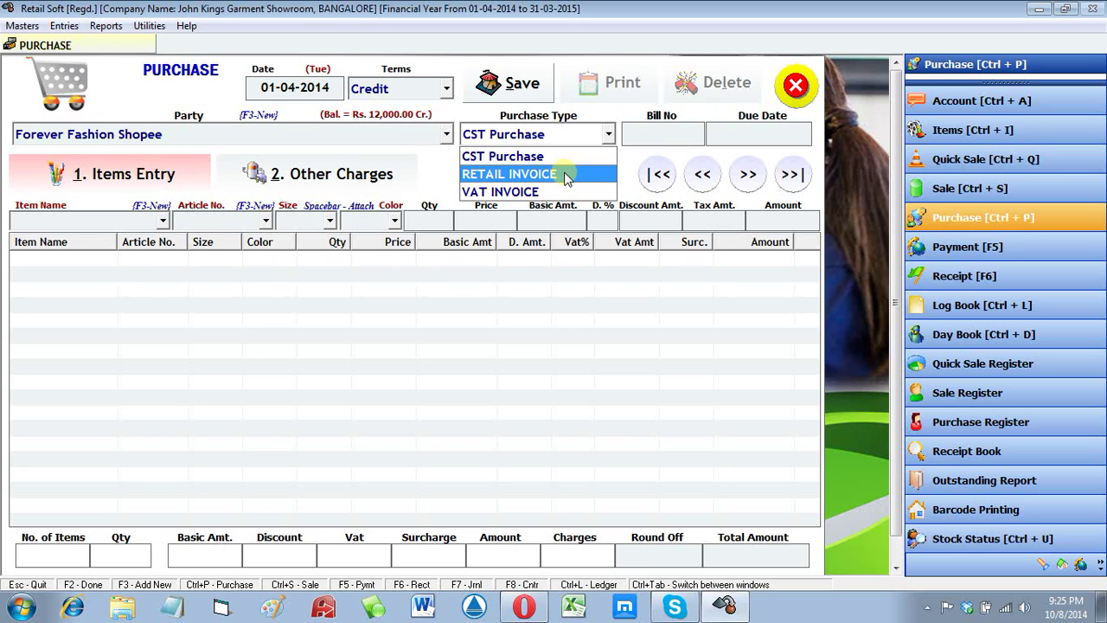
Step: Set Purchase Type to VAT INVOICE and enter the supplier's bill number
{"action": "left_click", "coordinate": [546, 191]}
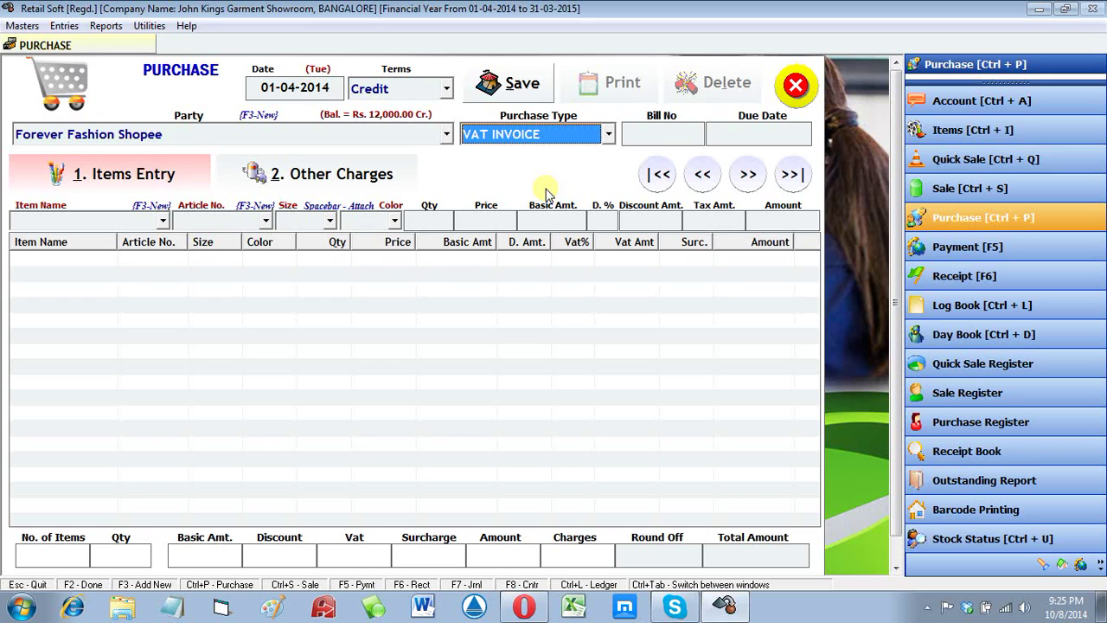
{"action": "key", "text": "Return"}
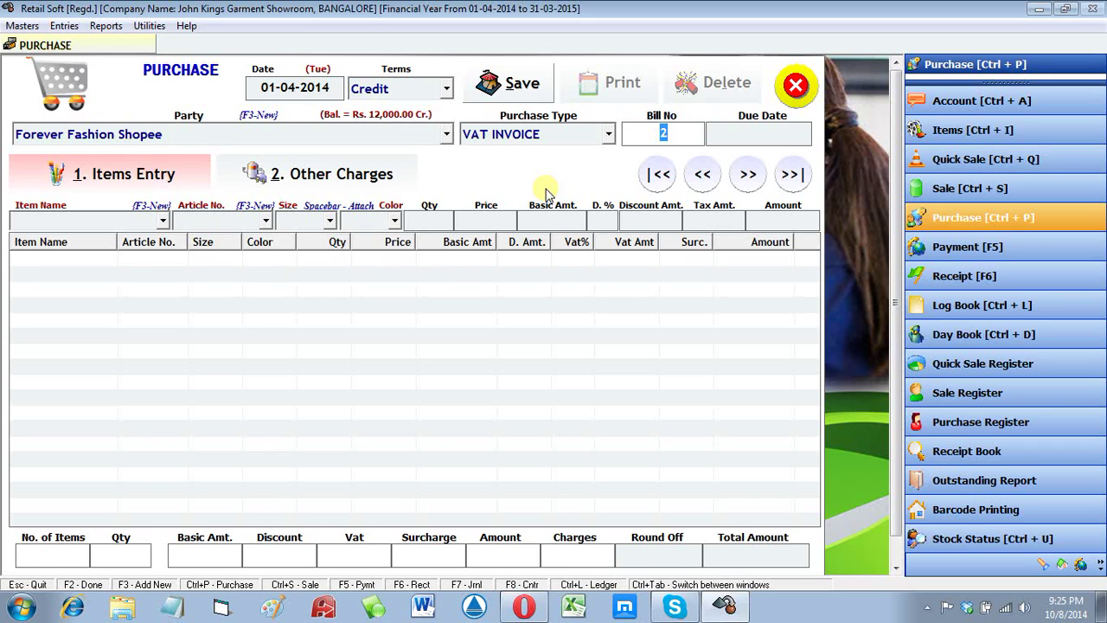
{"action": "type", "text": "ABC22336"}
{"action": "key", "text": "Return"}
{"action": "key", "text": "Return"}
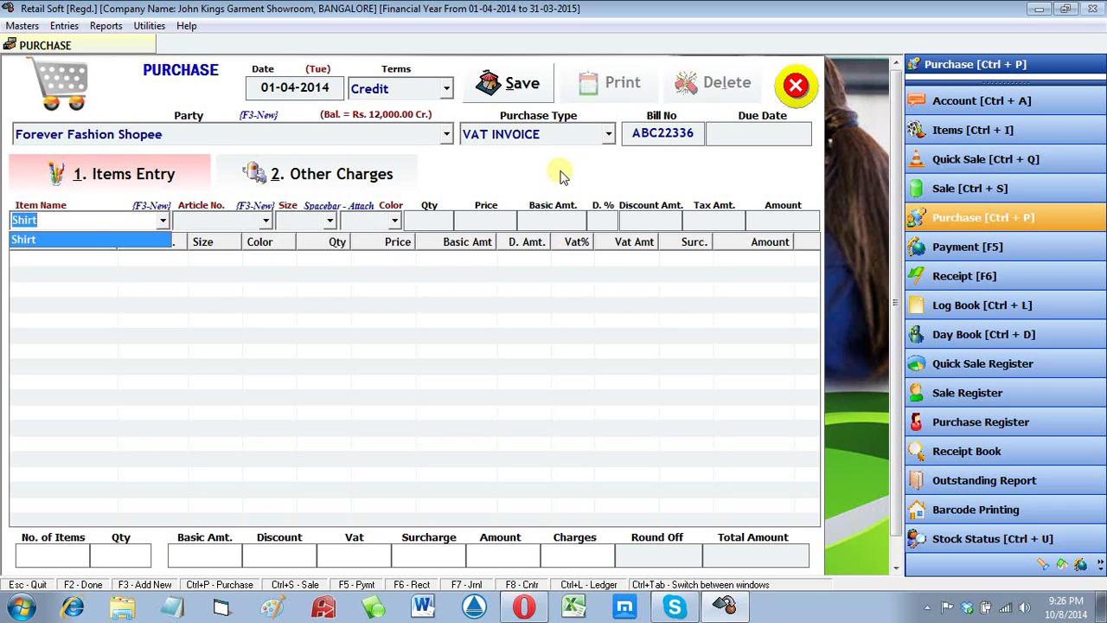
Step: Add a line of 10 red size-32 A101 shirts at 400
{"action": "key", "text": "Return"}
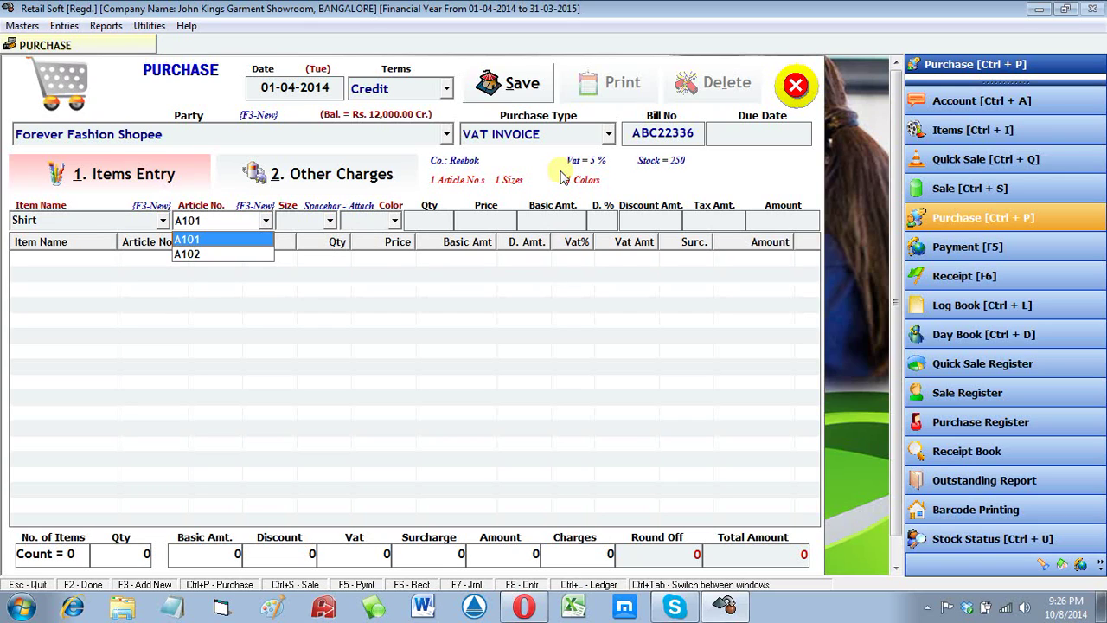
{"action": "key", "text": "Return"}
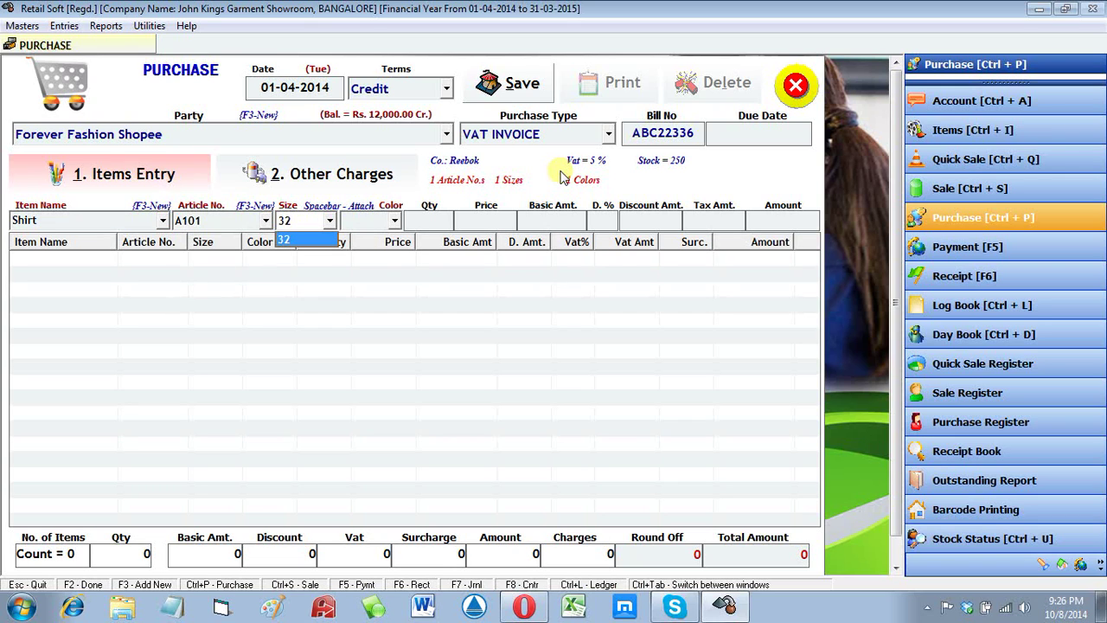
{"action": "key", "text": "Return"}
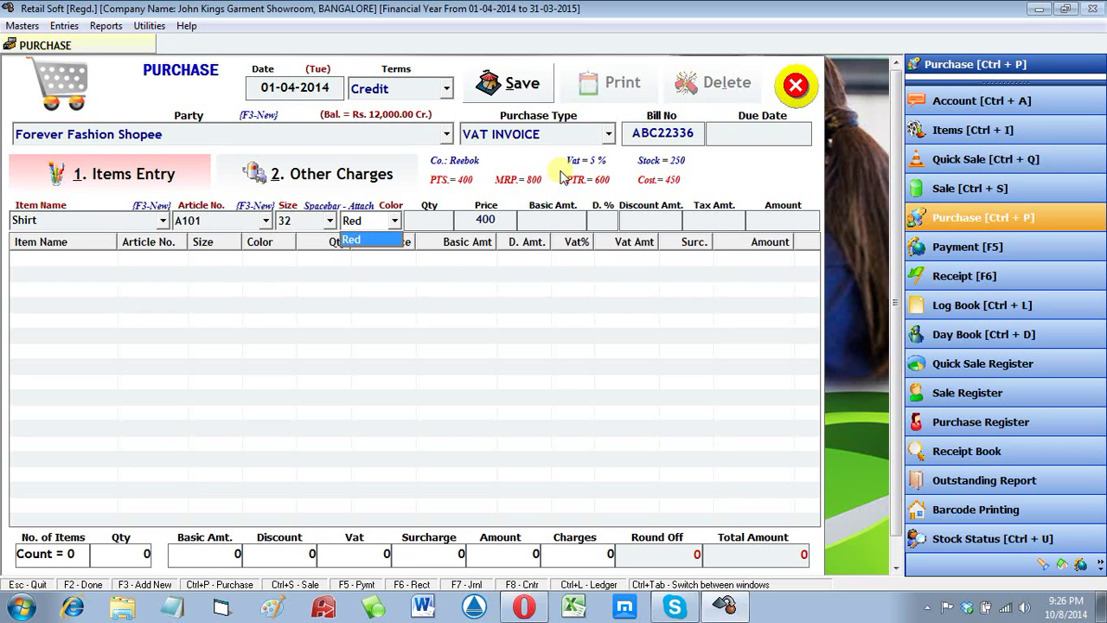
{"action": "key", "text": "Return"}
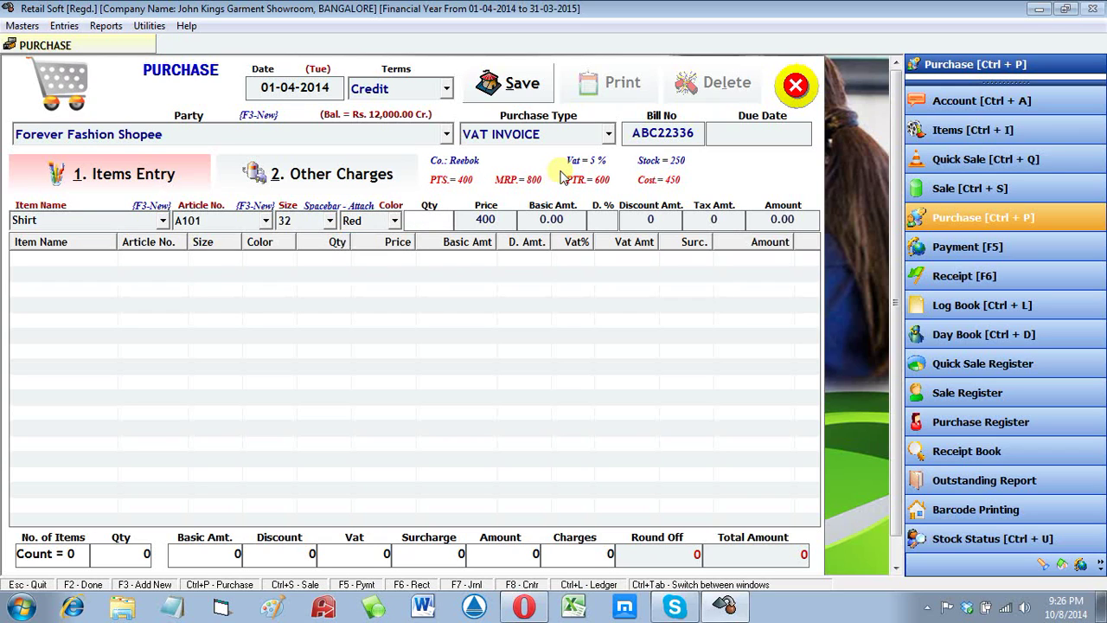
{"action": "type", "text": "10"}
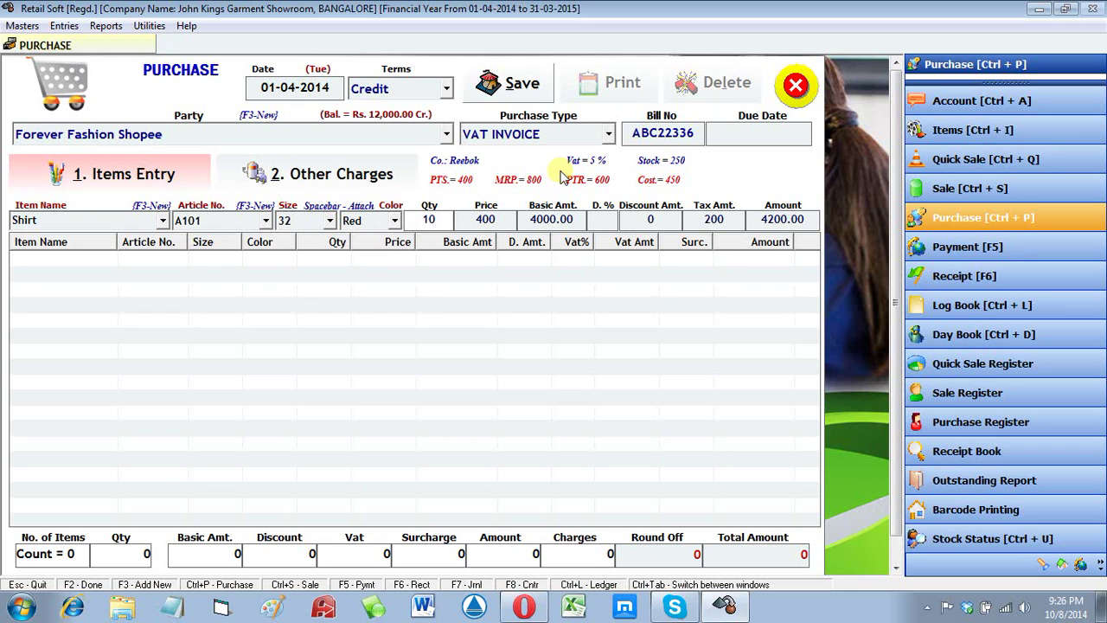
{"action": "key", "text": "Return"}
{"action": "key", "text": "Return"}
{"action": "key", "text": "Return"}
{"action": "key", "text": "Return"}
{"action": "key", "text": "Return"}
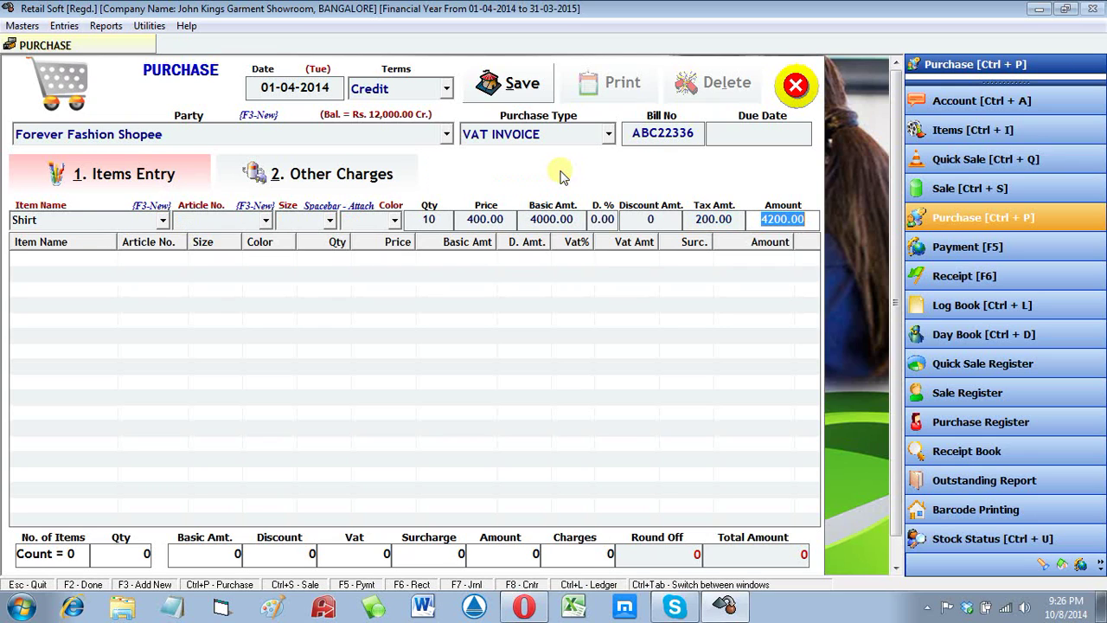
{"action": "key", "text": "Return"}
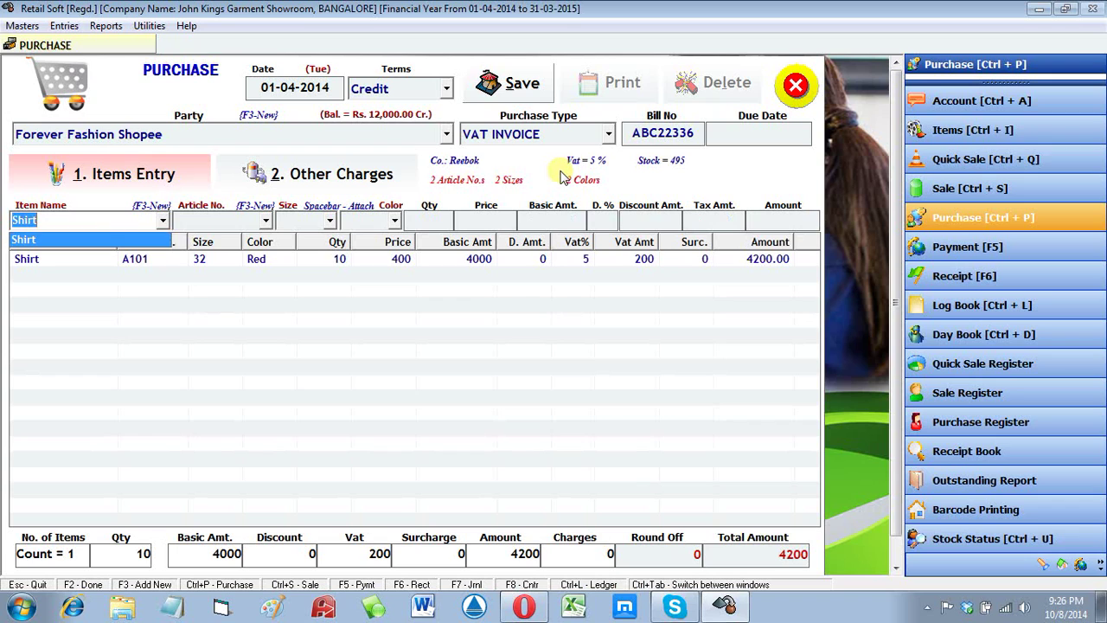
Step: Set up the next line as 20 size-34 A102 shirts with Red attached as the colour
{"action": "key", "text": "Return"}
{"action": "key", "text": "Down"}
{"action": "key", "text": "Return"}
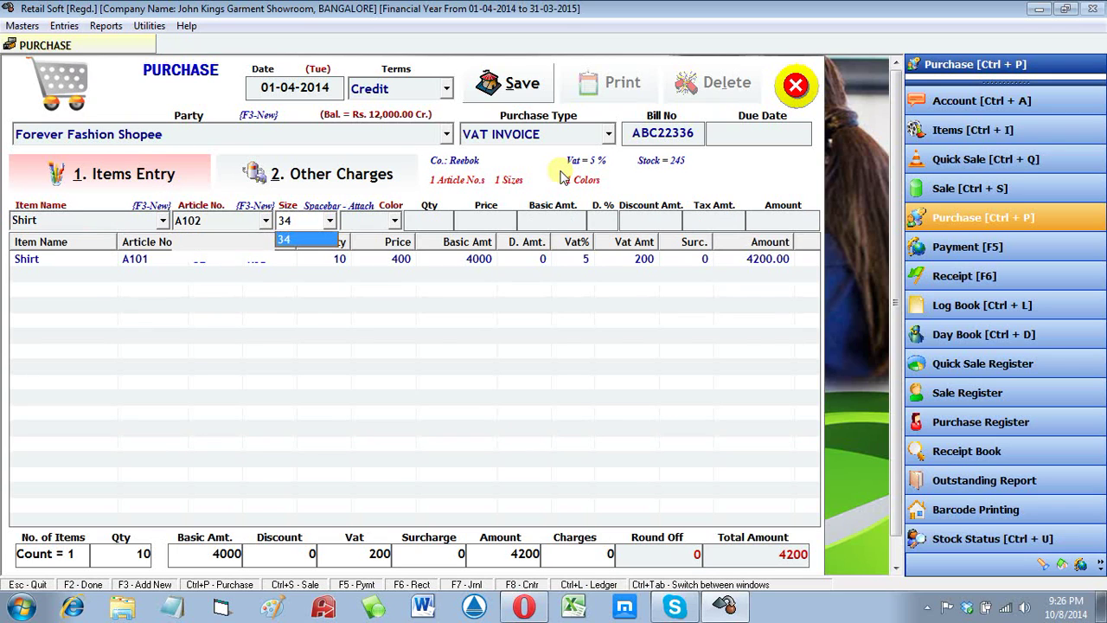
{"action": "key", "text": "Return"}
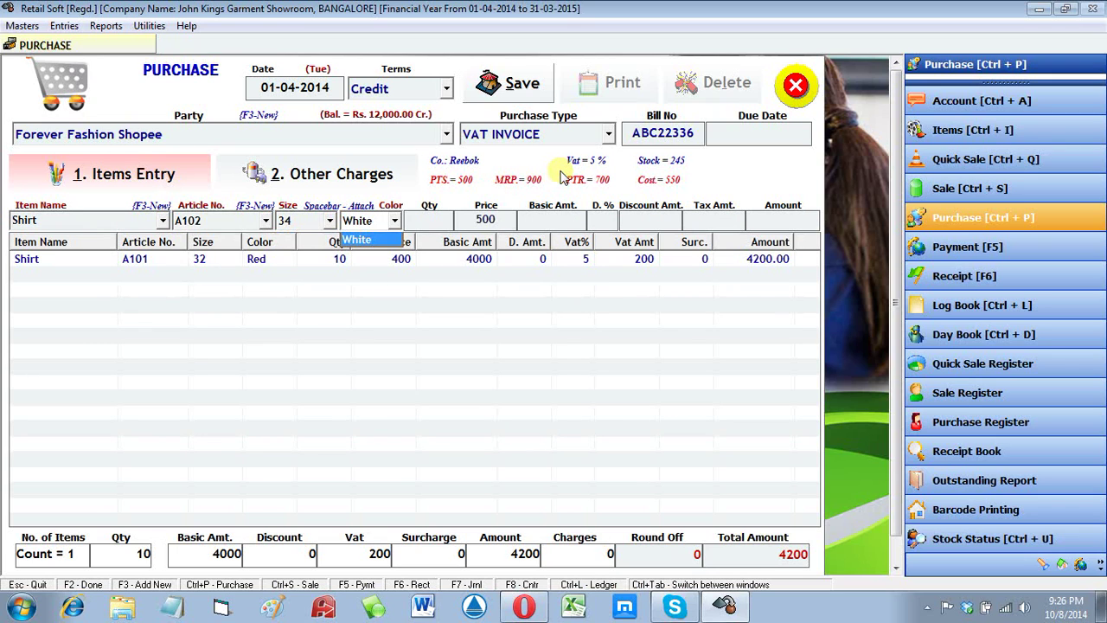
{"action": "key", "text": "Return"}
{"action": "type", "text": "20"}
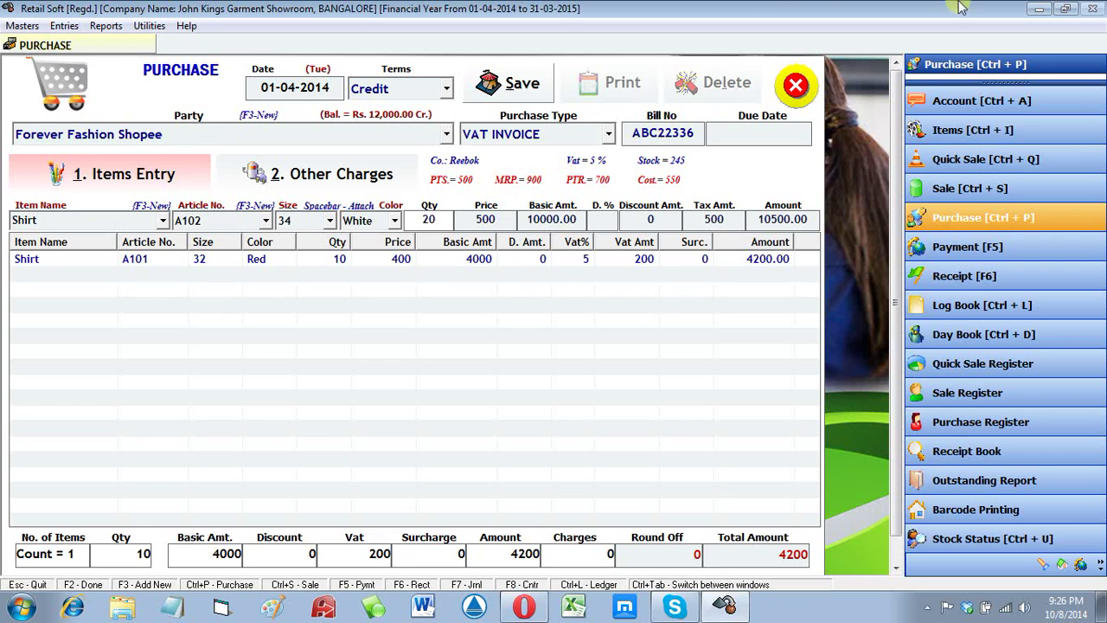
{"action": "left_click", "coordinate": [368, 220]}
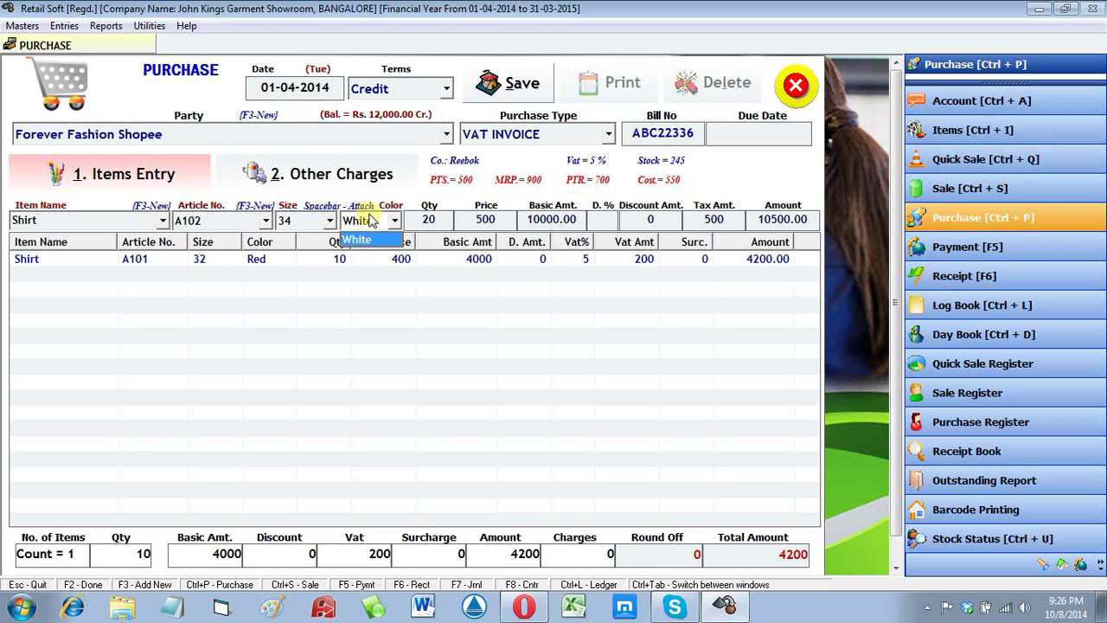
{"action": "key", "text": "space"}
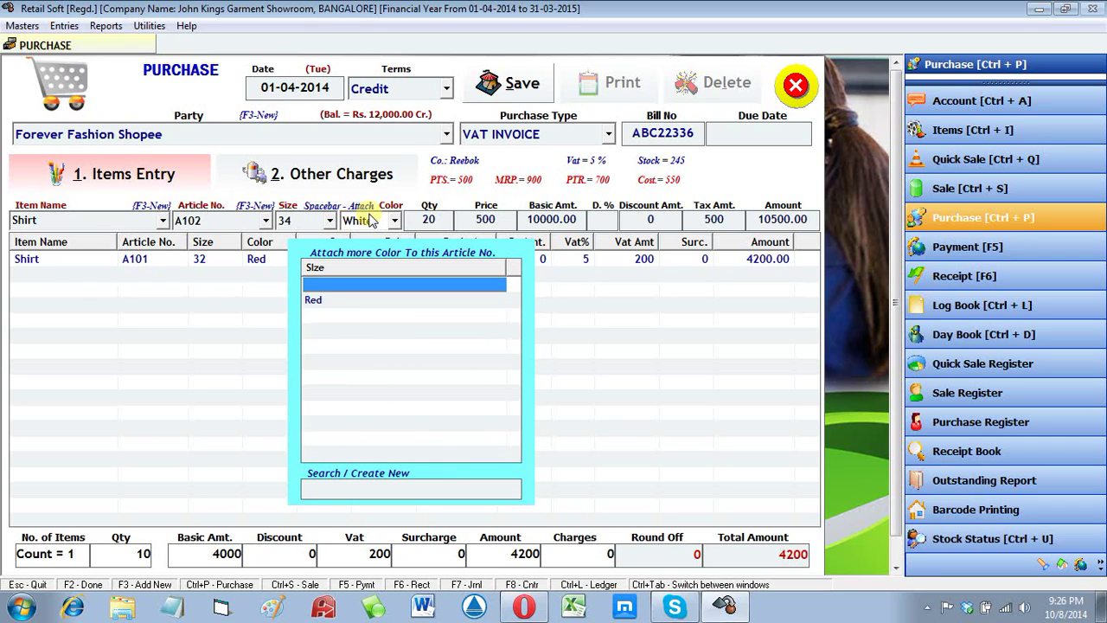
{"action": "key", "text": "Down"}
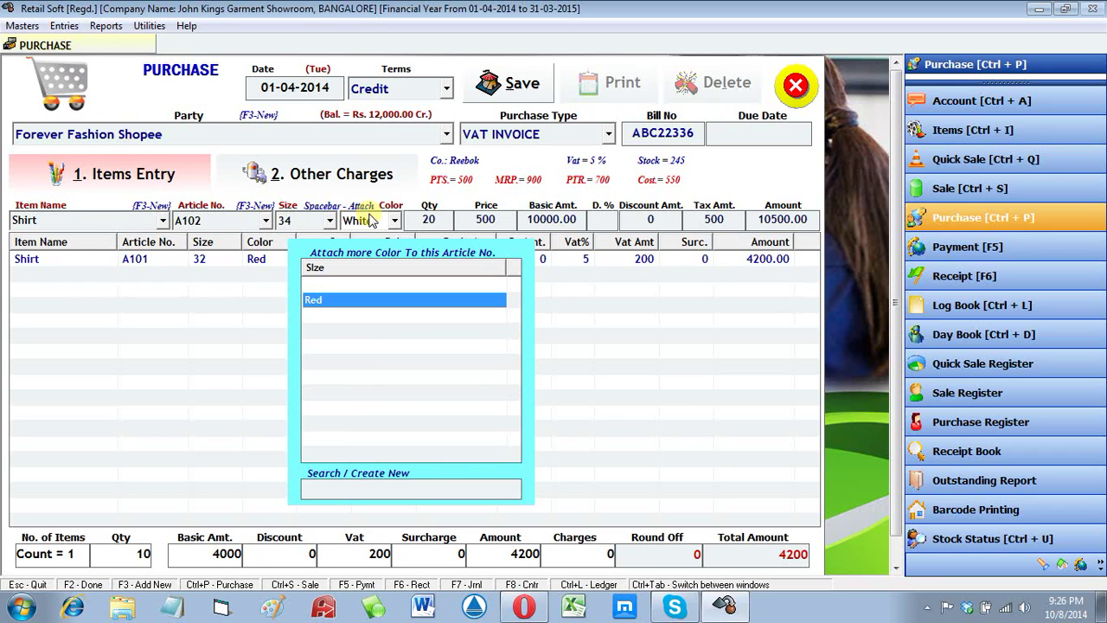
{"action": "key", "text": "Return"}
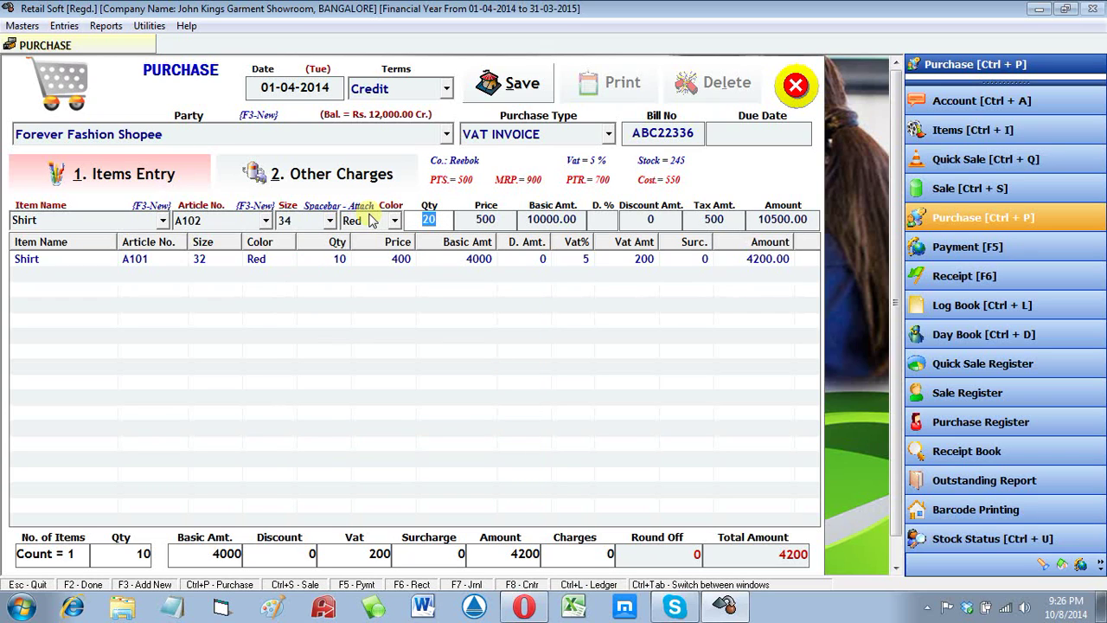
{"action": "key", "text": "Return"}
{"action": "key", "text": "Return"}
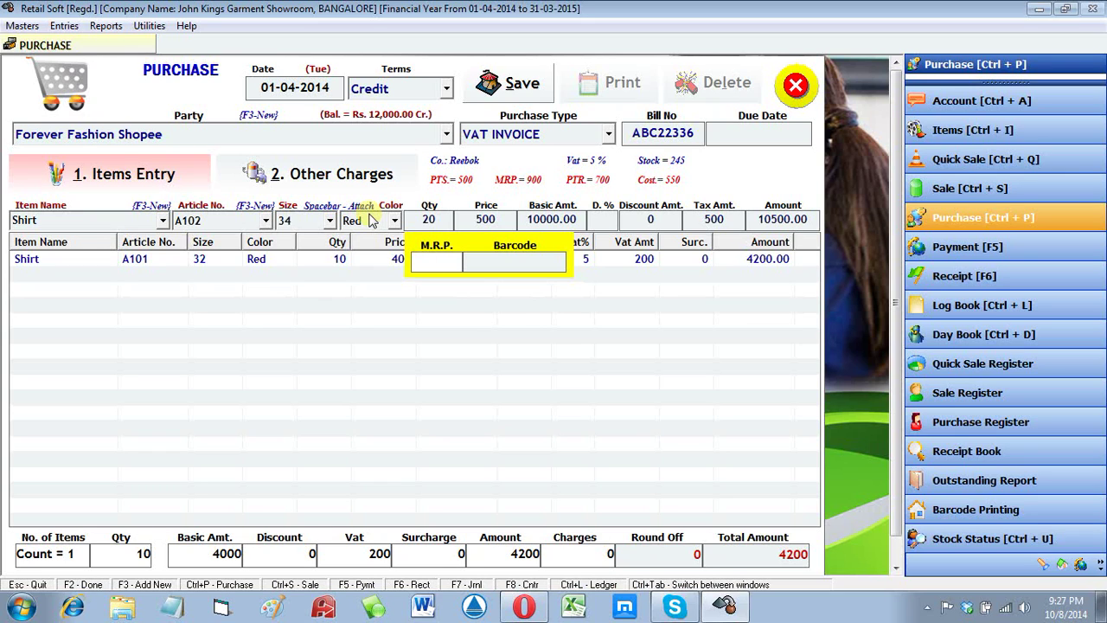
Step: Give the A102 shirt M.R.P. 600 and barcode 12345
{"action": "type", "text": "6"}
{"action": "type", "text": "00"}
{"action": "type", "text": "12345"}
Step: Add the A102 line, save the 14700 purchase bill, close the form and open Reports
{"action": "key", "text": "Return"}
{"action": "key", "text": "Return"}
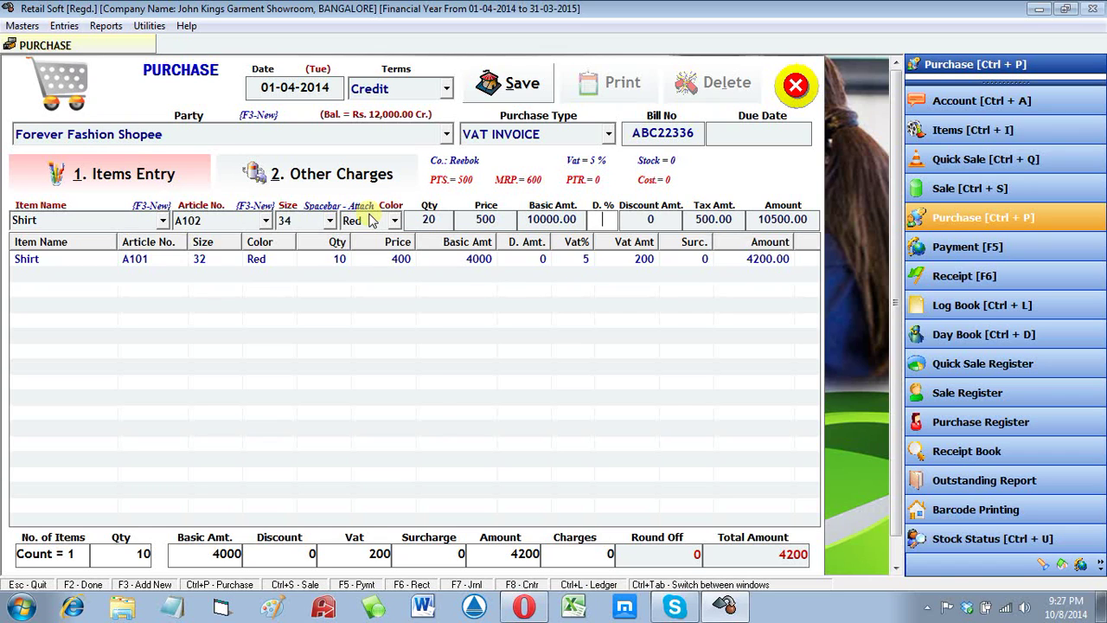
{"action": "key", "text": "Return"}
{"action": "key", "text": "Return"}
{"action": "key", "text": "Return"}
{"action": "key", "text": "Return"}
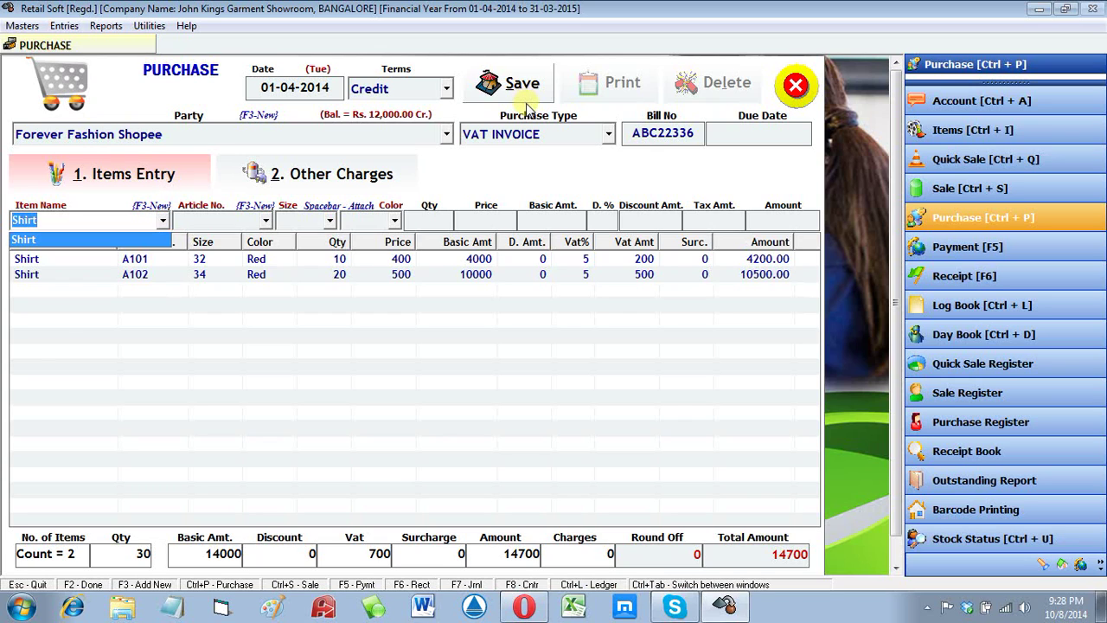
{"action": "left_click", "coordinate": [526, 102]}
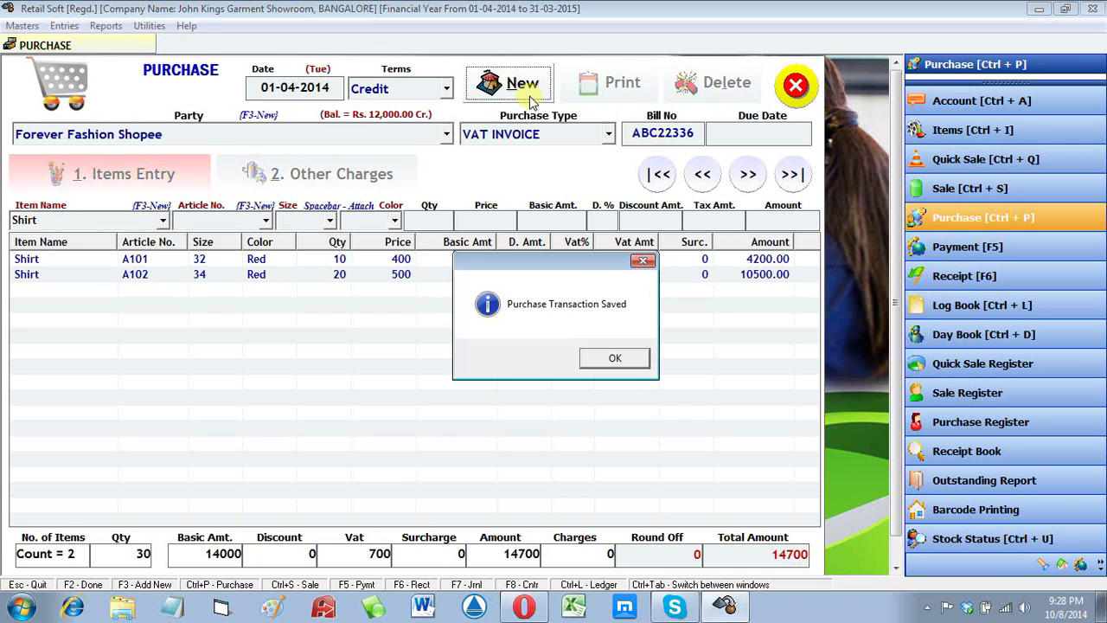
{"action": "left_click", "coordinate": [621, 369]}
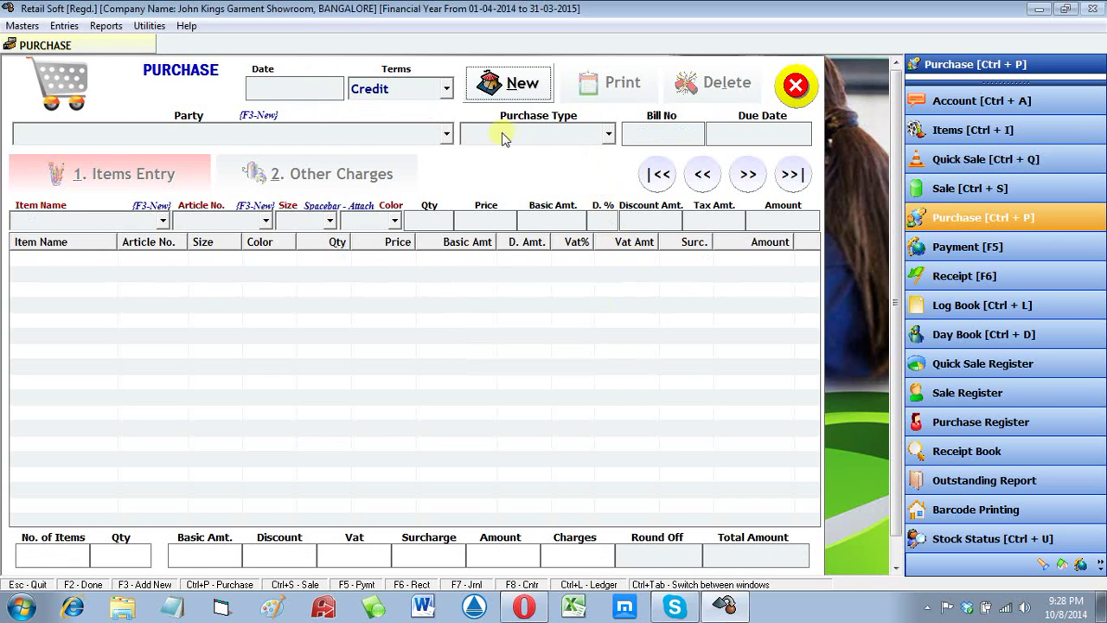
{"action": "key", "text": "Escape"}
{"action": "left_click", "coordinate": [108, 26]}
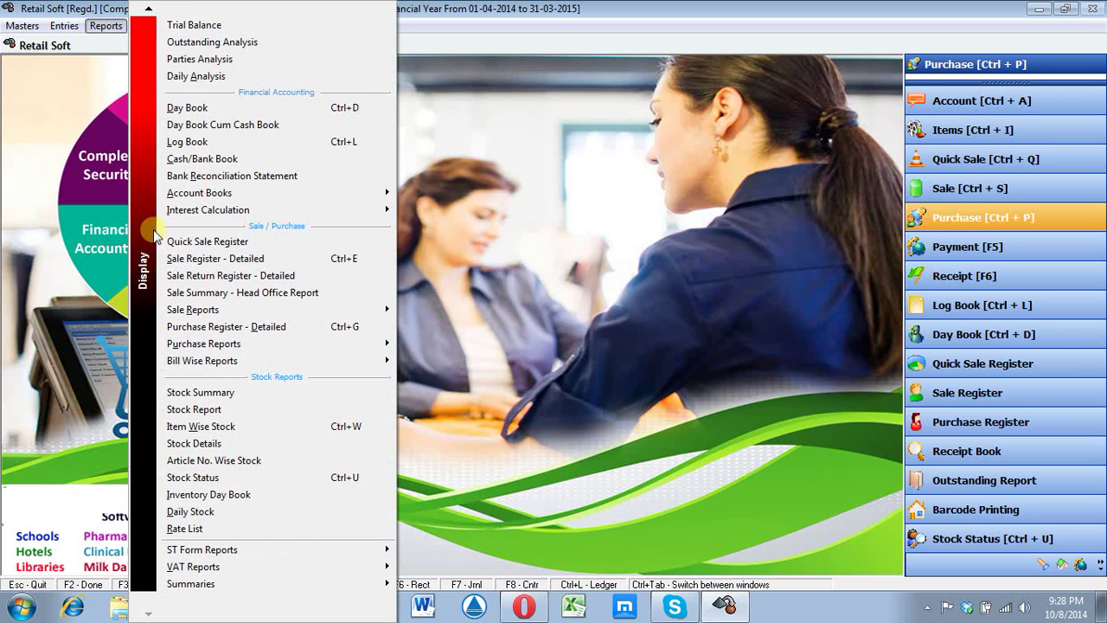
Step: Check the Stock Status as on 01-04-2014 for the A101 and A102 shirt rows, then close it
{"action": "left_click", "coordinate": [219, 483]}
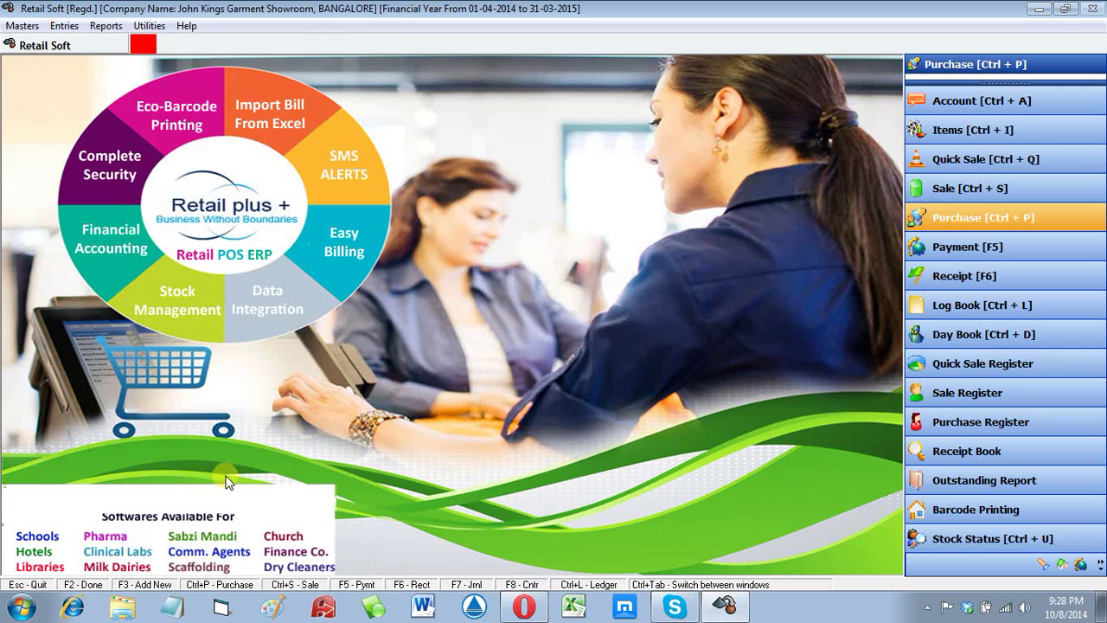
{"action": "left_click", "coordinate": [519, 104]}
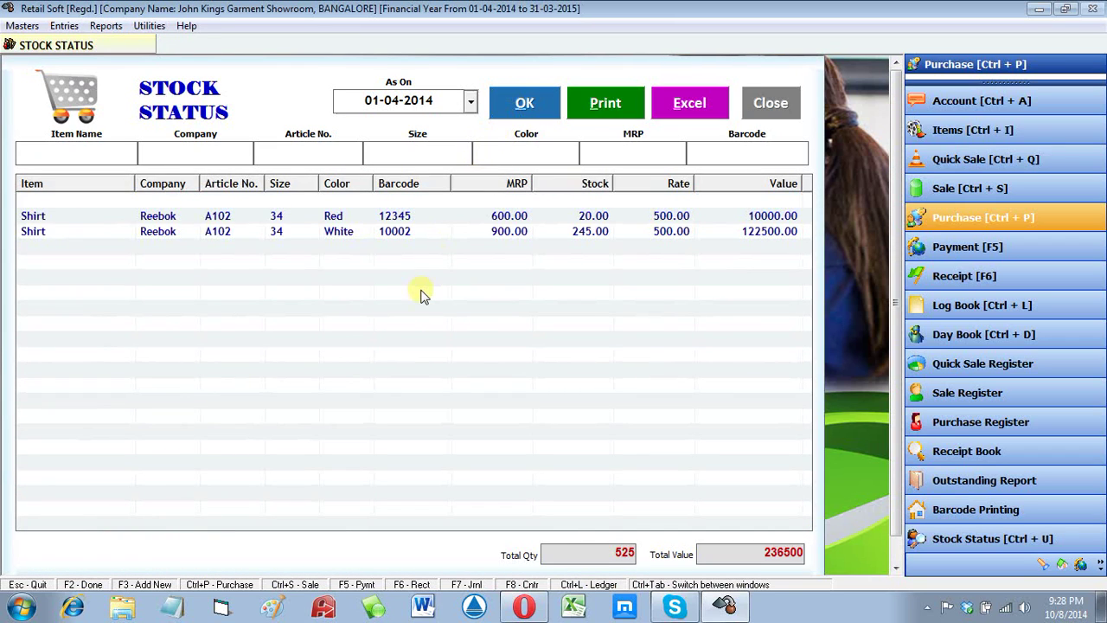
{"action": "left_click", "coordinate": [424, 216]}
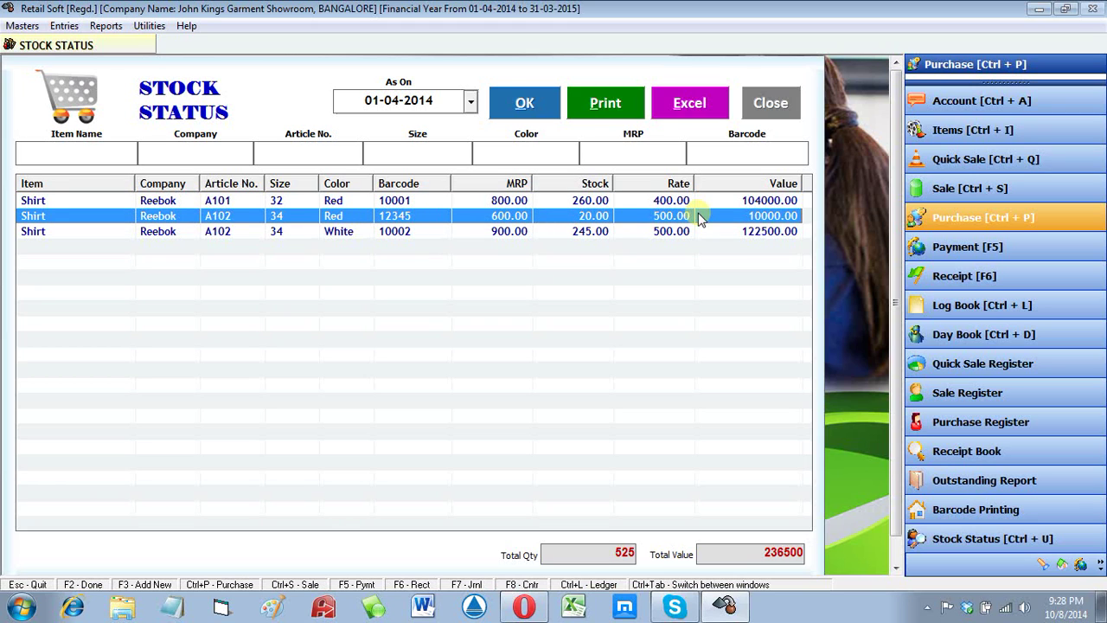
{"action": "left_click", "coordinate": [356, 232]}
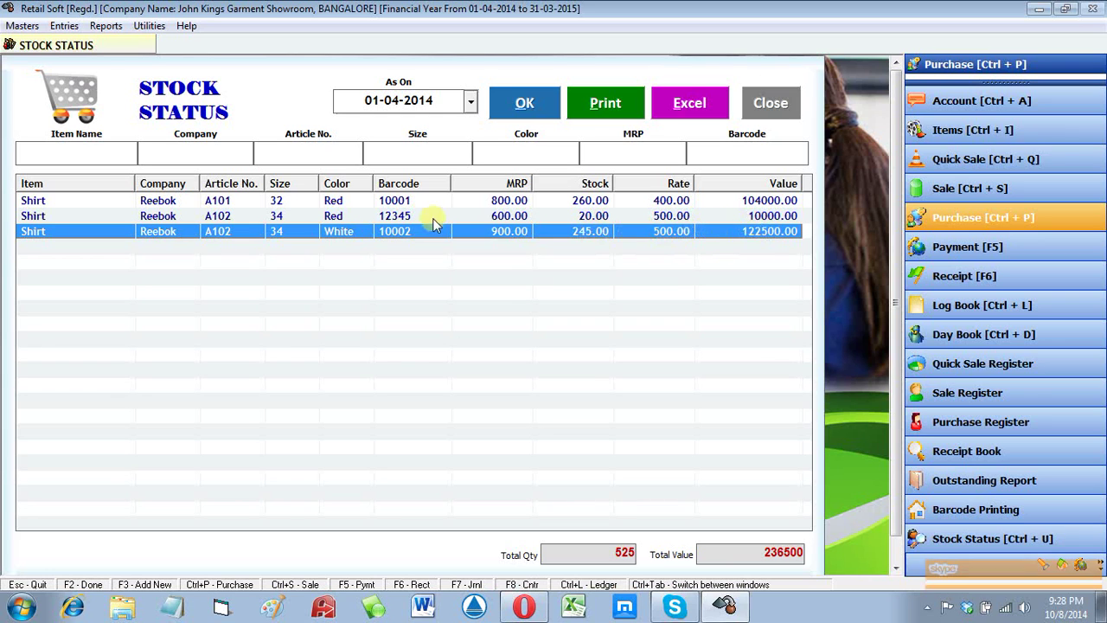
{"action": "left_click", "coordinate": [406, 201]}
{"action": "left_click", "coordinate": [556, 216]}
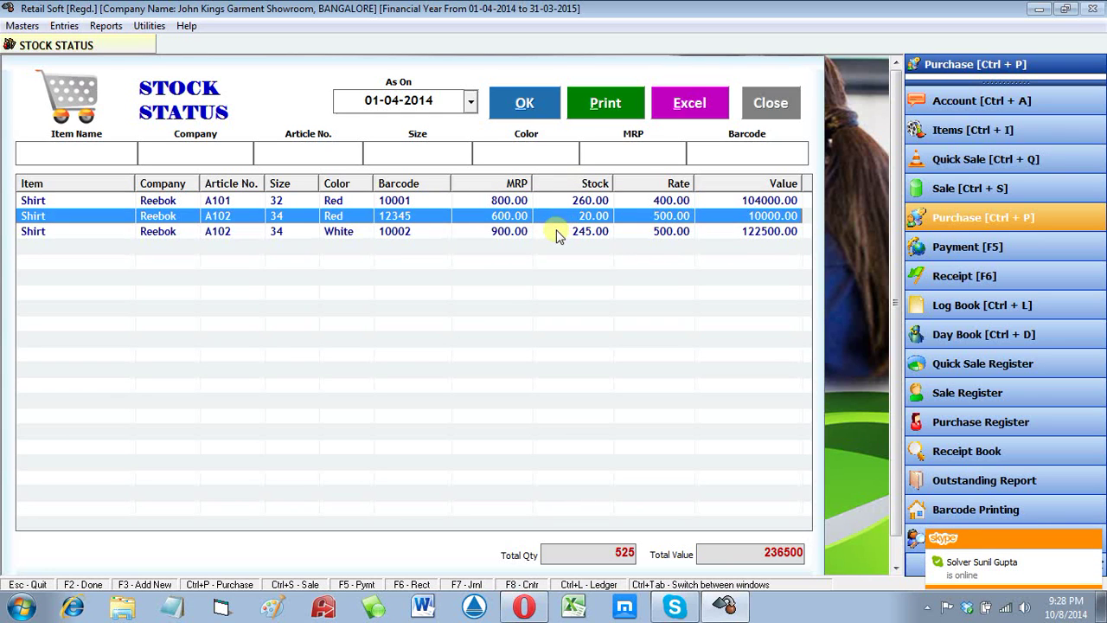
{"action": "left_click", "coordinate": [563, 231]}
{"action": "key", "text": "Escape"}
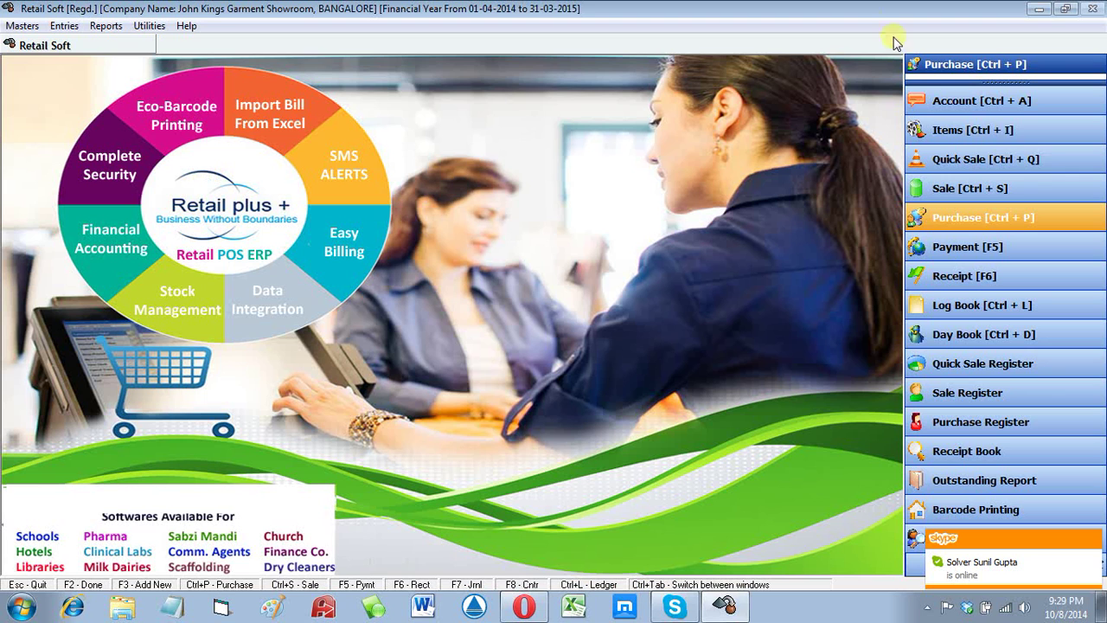
{"action": "left_click", "coordinate": [106, 25]}
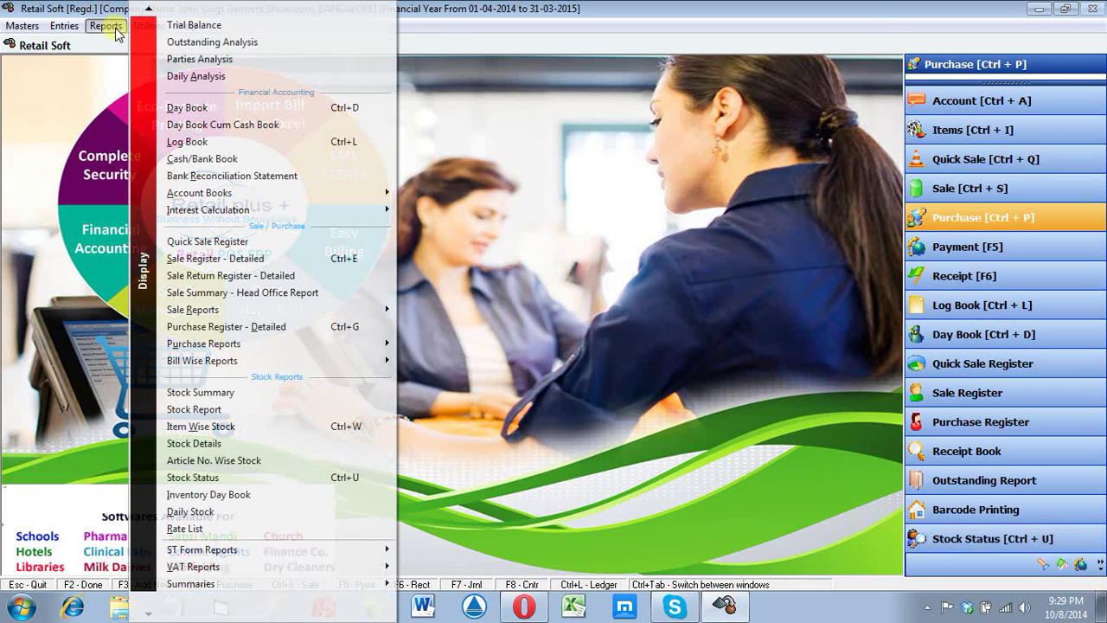
Step: Load Stock Status as on 01-04-2014 and open the red A102 shirt's article-wise stock
{"action": "left_click", "coordinate": [154, 475]}
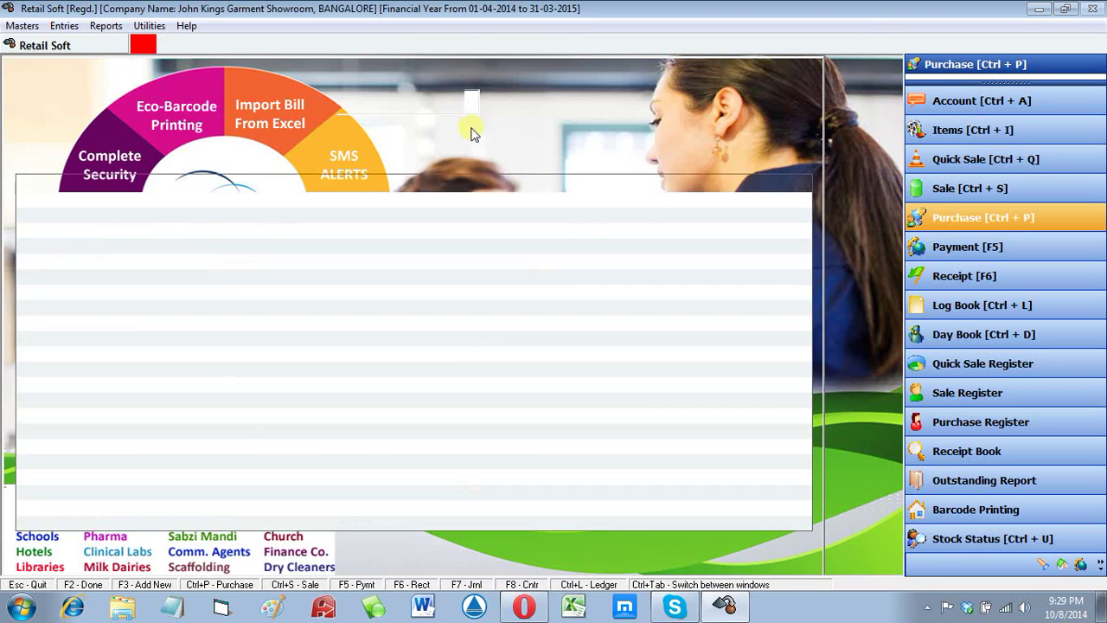
{"action": "key", "text": "Return"}
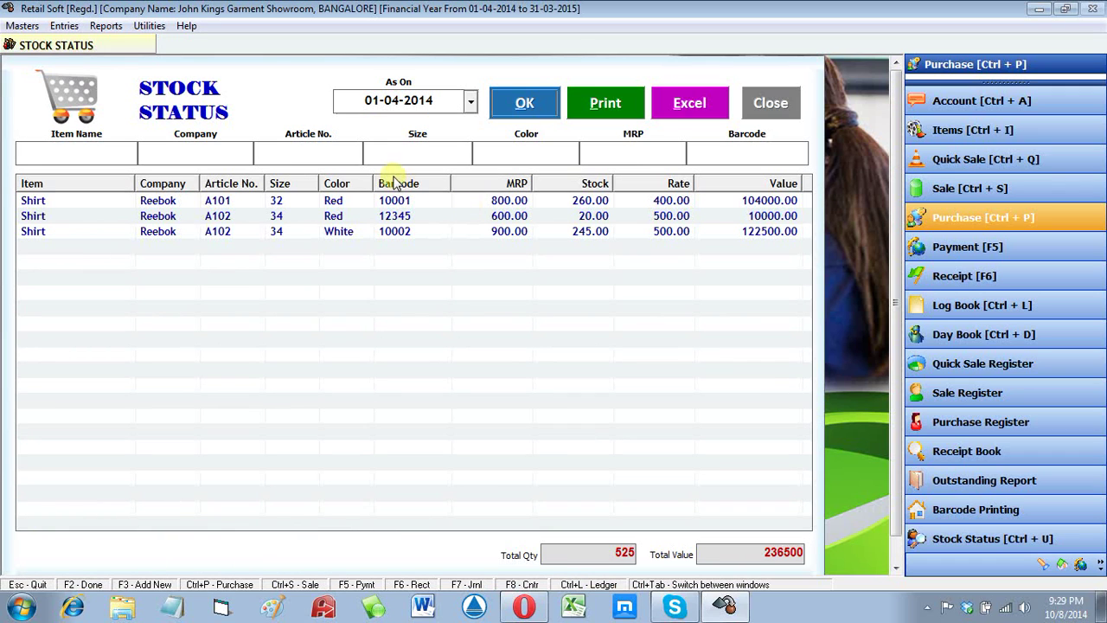
{"action": "left_click", "coordinate": [423, 217]}
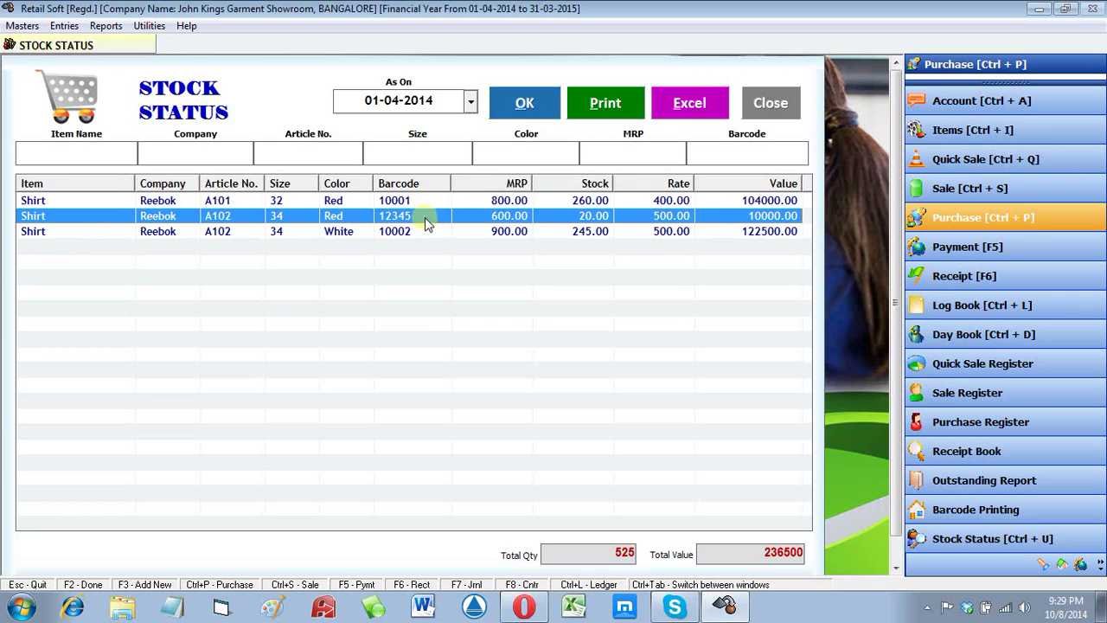
{"action": "double_click", "coordinate": [412, 216]}
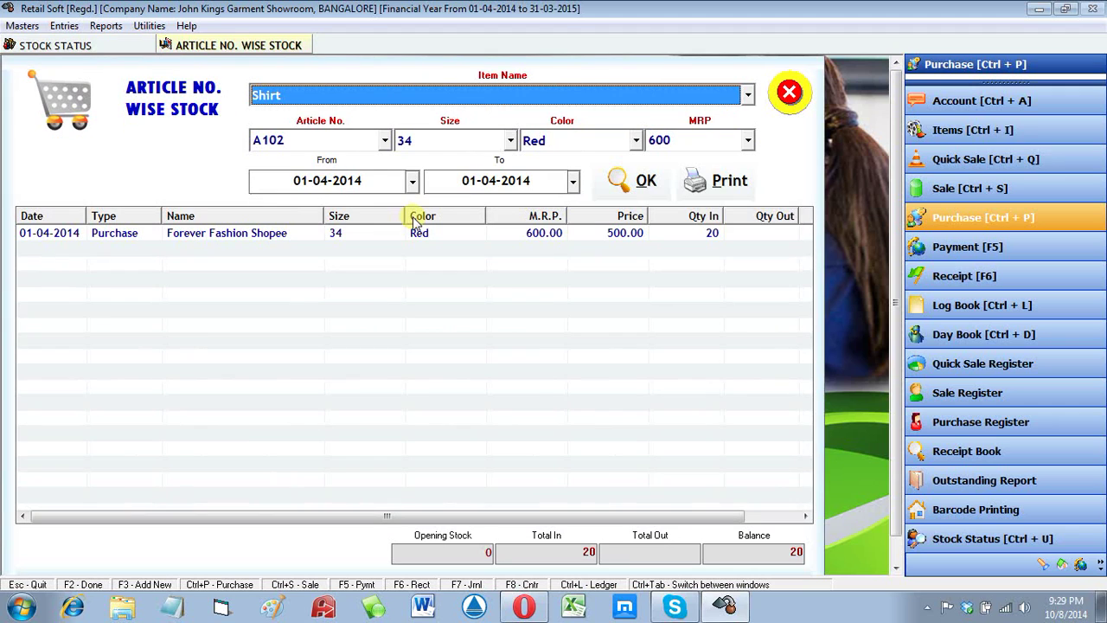
Step: Open the A102 shirt's purchase bill from its stock entry, then cancel and close both windows
{"action": "left_click", "coordinate": [357, 239]}
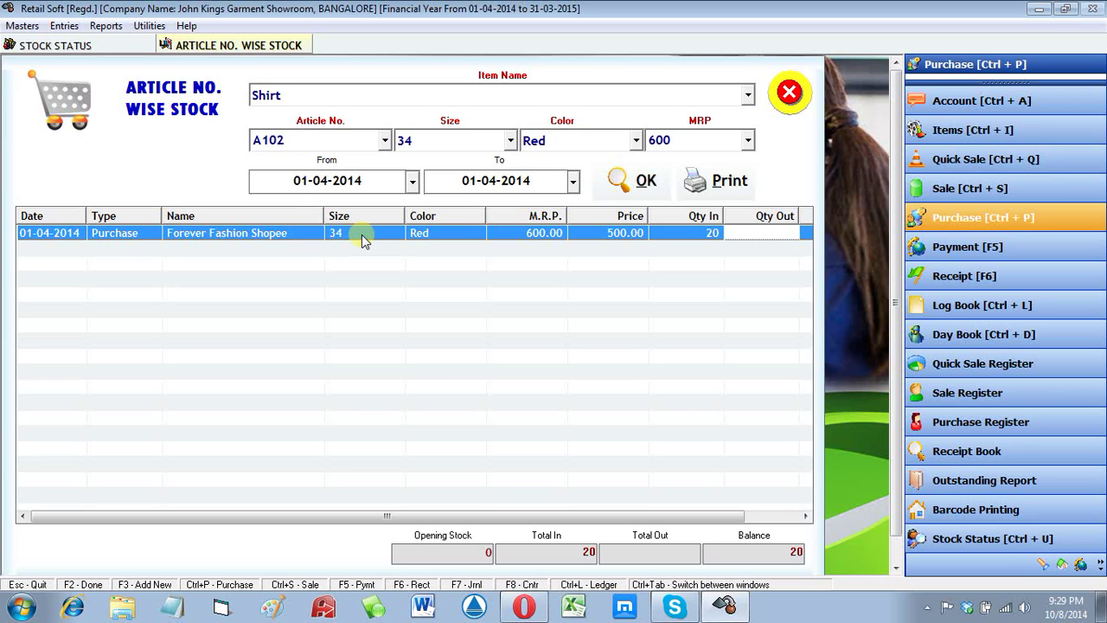
{"action": "double_click", "coordinate": [362, 234]}
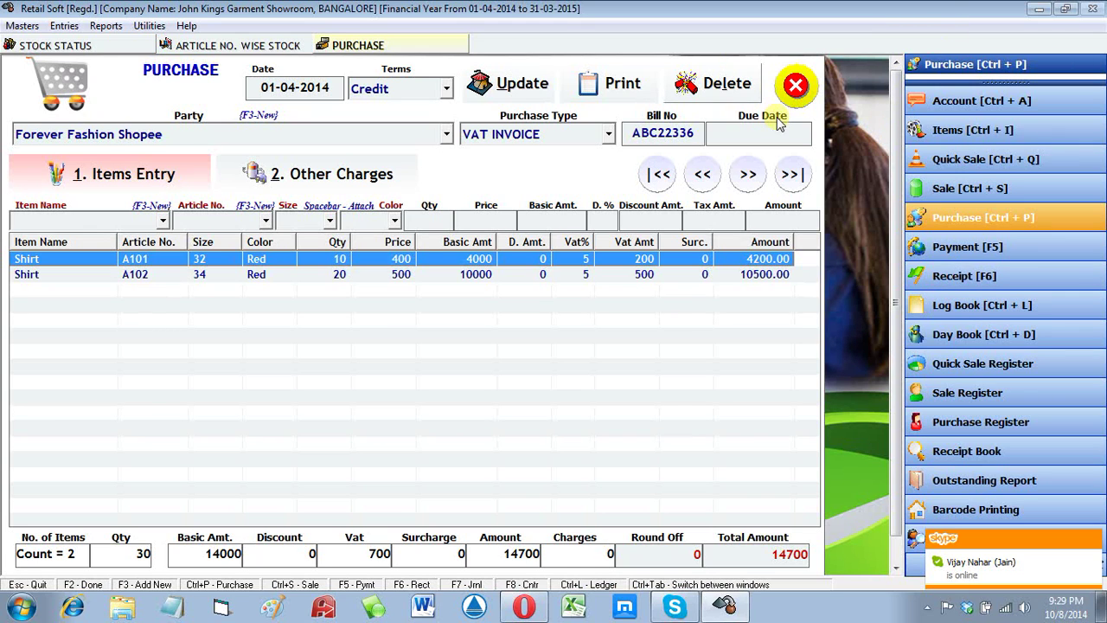
{"action": "left_click", "coordinate": [796, 85]}
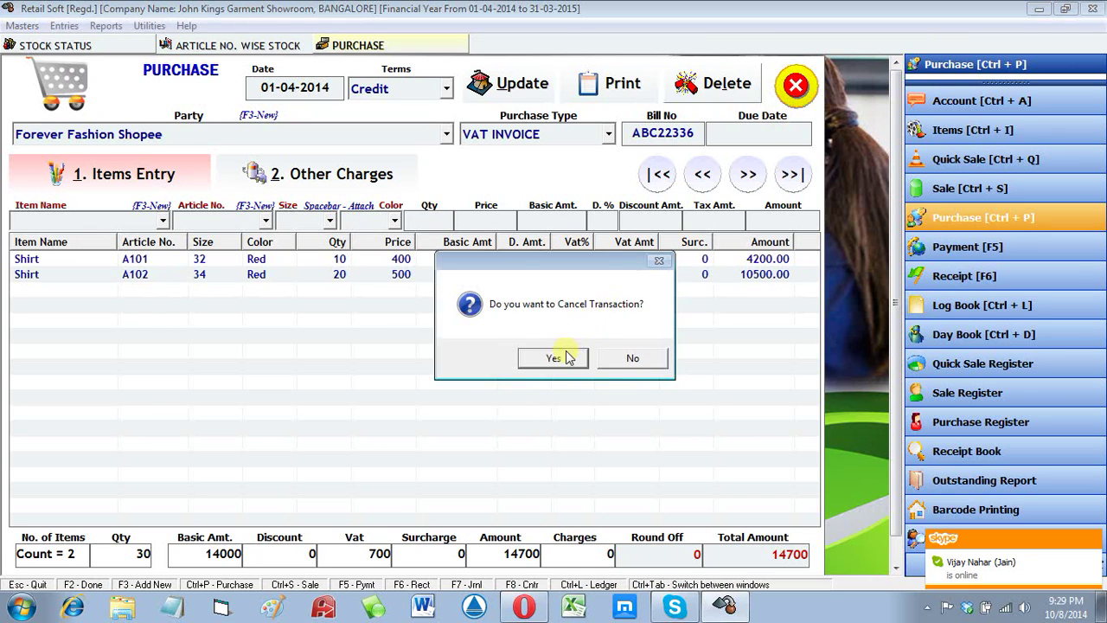
{"action": "left_click", "coordinate": [567, 358]}
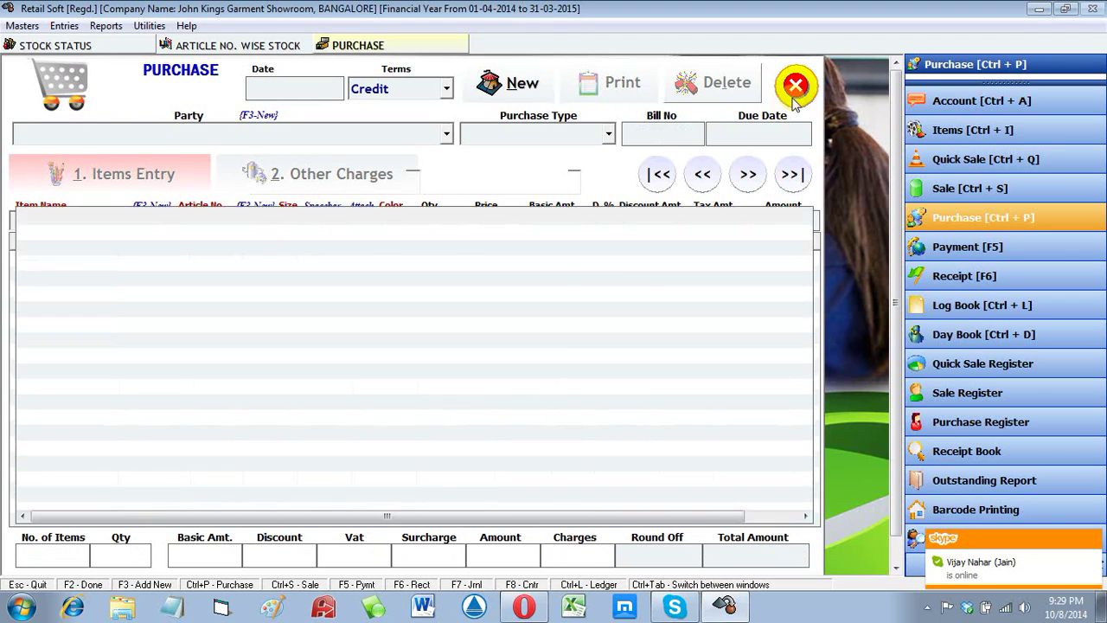
{"action": "left_click", "coordinate": [794, 92]}
{"action": "left_click", "coordinate": [789, 95]}
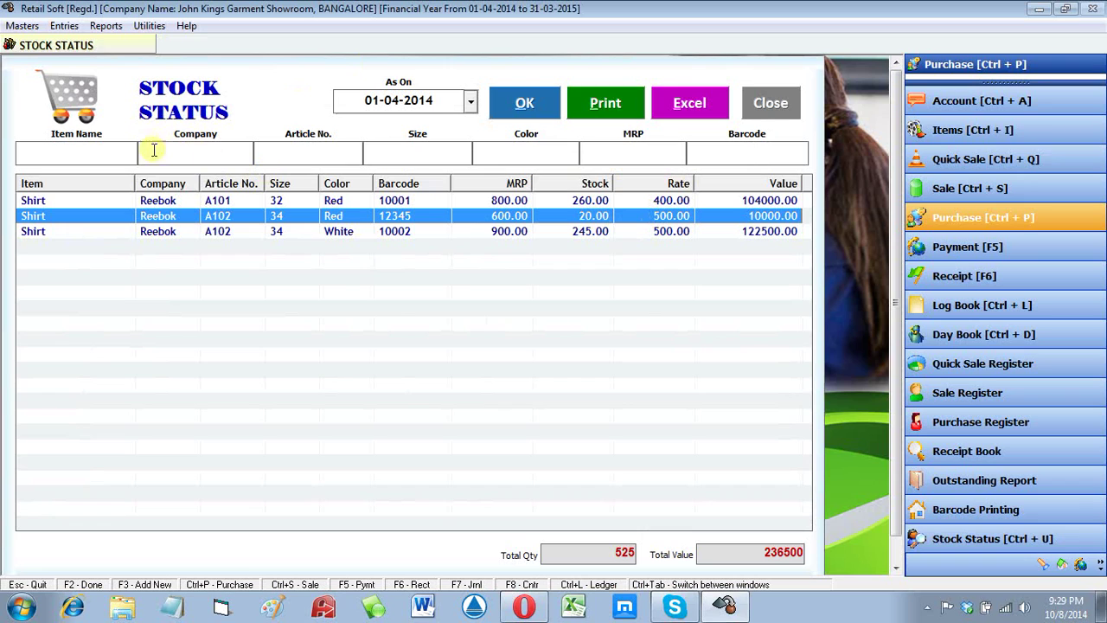
Step: Filter Stock Status by barcode 12345, showing 20 red A102 shirts worth 10000, then close it
{"action": "left_click", "coordinate": [324, 147]}
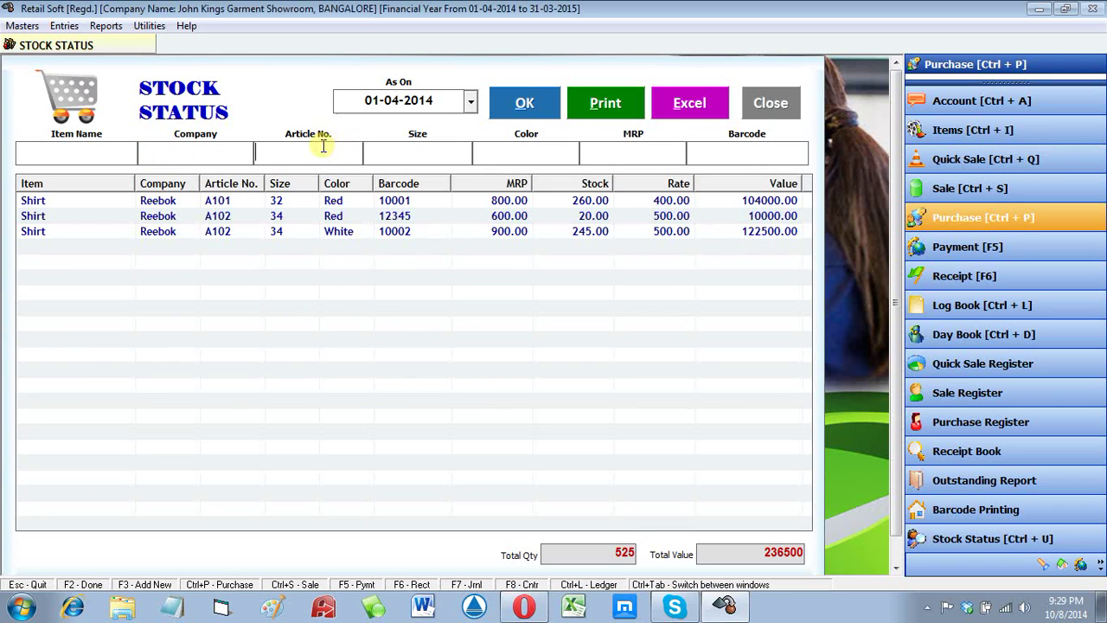
{"action": "left_click", "coordinate": [105, 156]}
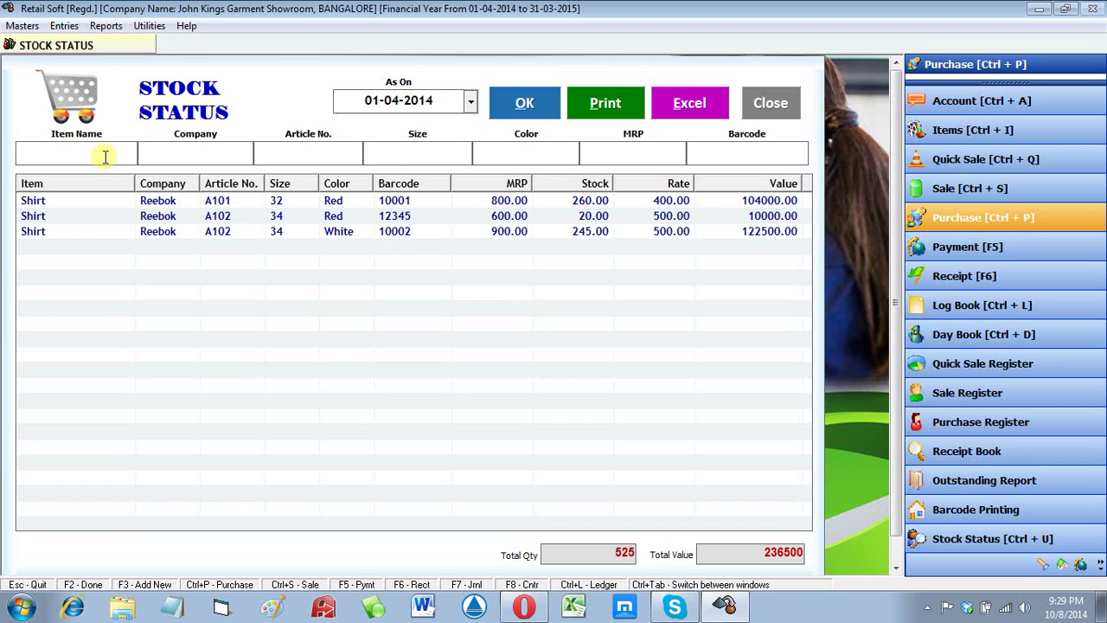
{"action": "left_click", "coordinate": [189, 152]}
{"action": "left_click", "coordinate": [288, 157]}
{"action": "left_click", "coordinate": [405, 162]}
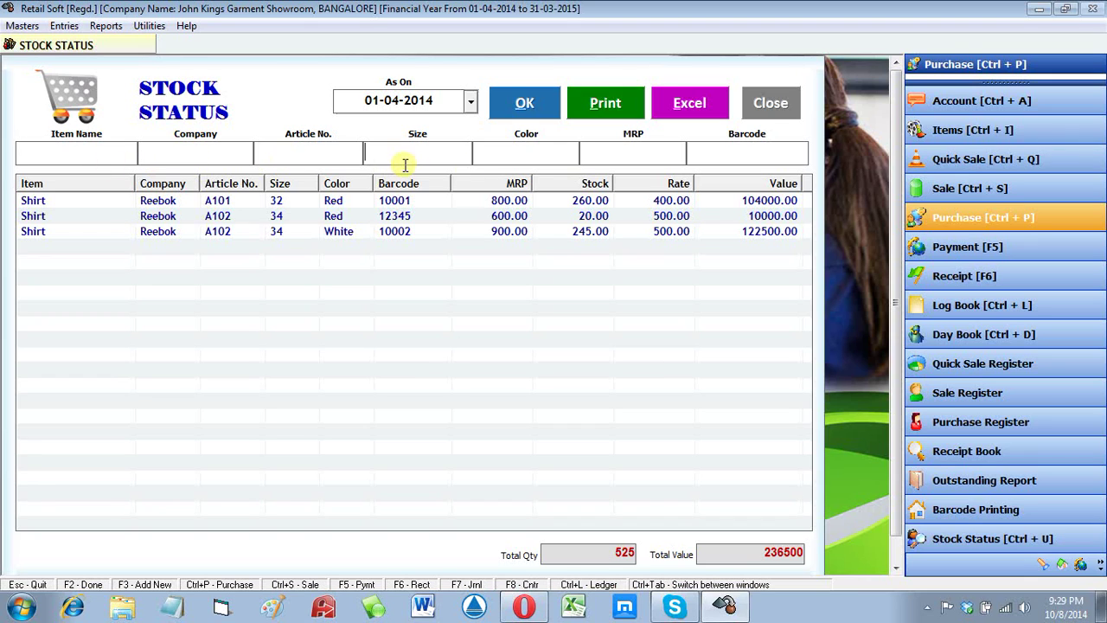
{"action": "left_click", "coordinate": [633, 151]}
{"action": "left_click", "coordinate": [744, 153]}
{"action": "type", "text": "12345"}
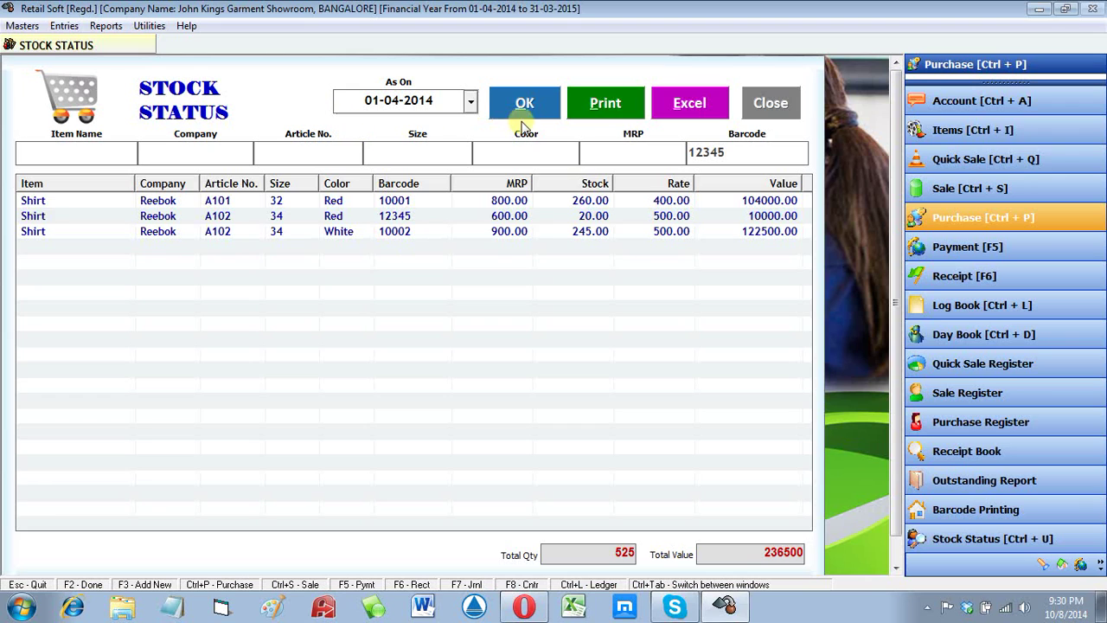
{"action": "left_click", "coordinate": [523, 107]}
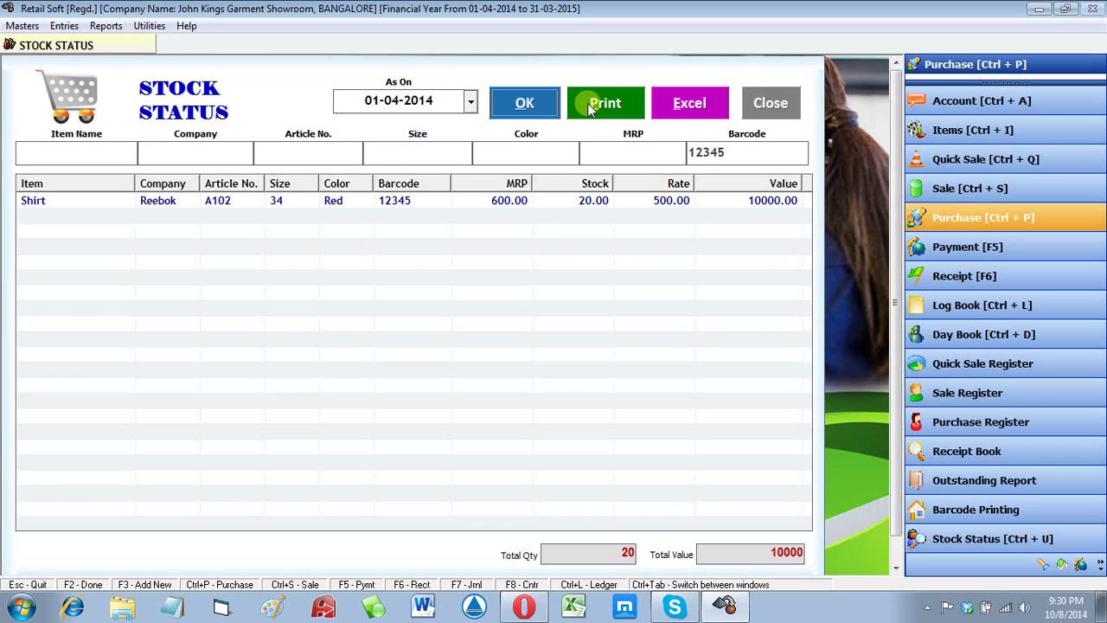
{"action": "left_click", "coordinate": [770, 103]}
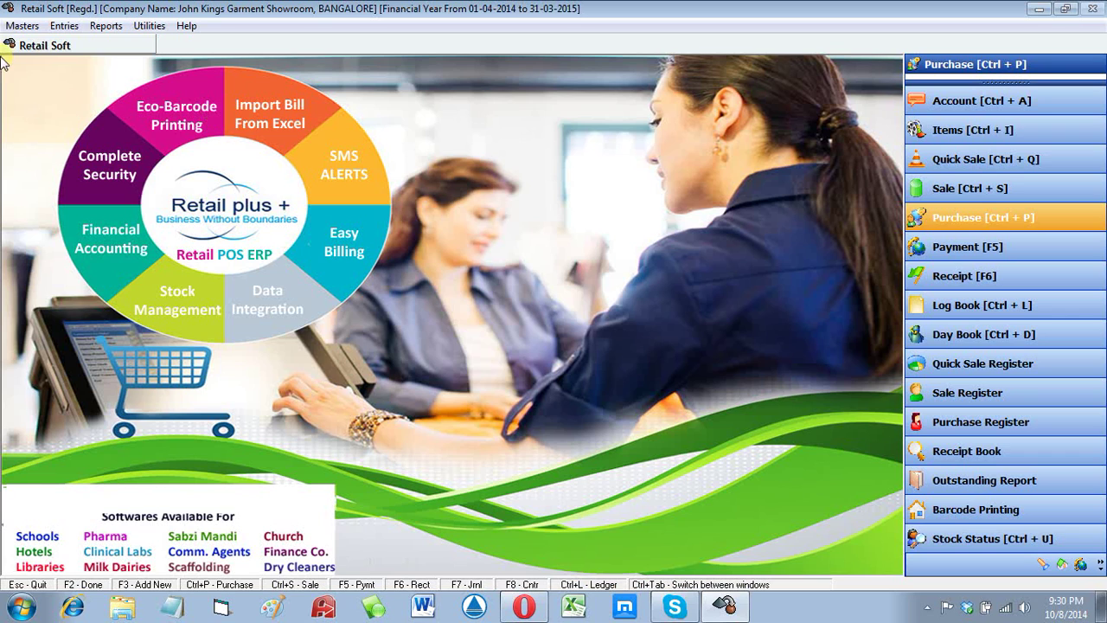
Step: Open the Purchase Bills list from Entries and start a new blank purchase bill
{"action": "left_click", "coordinate": [64, 28]}
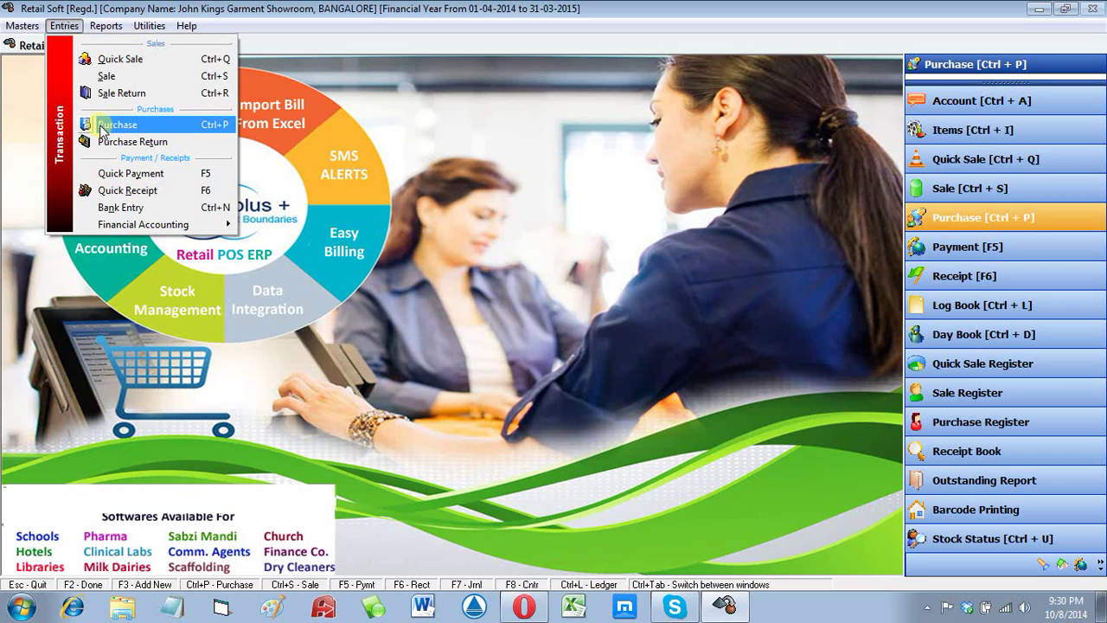
{"action": "left_click", "coordinate": [102, 127]}
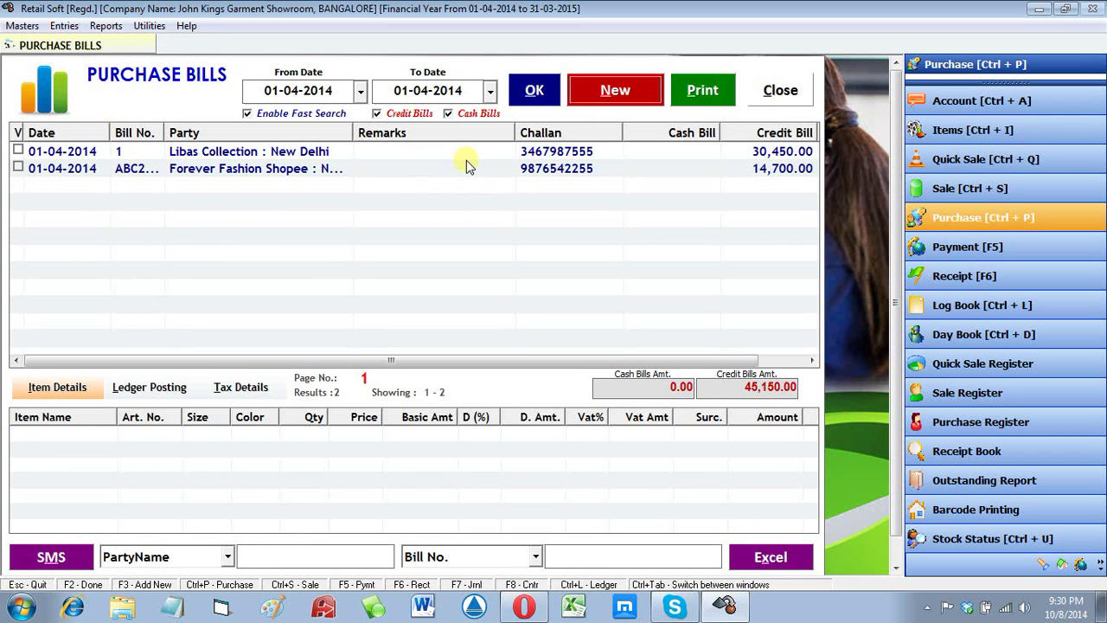
{"action": "left_click", "coordinate": [605, 97]}
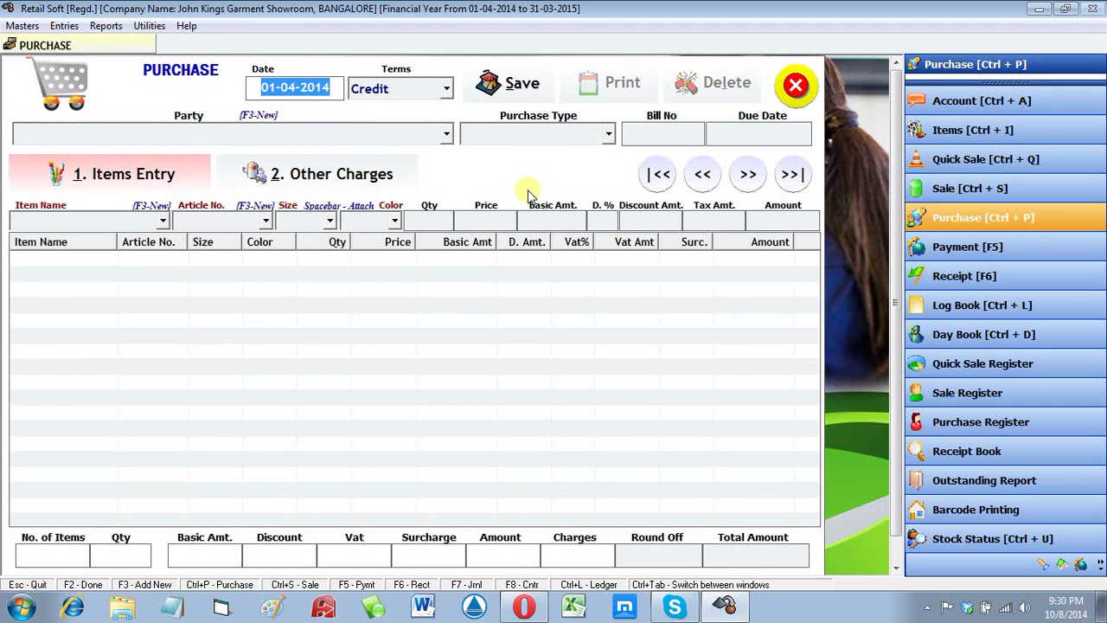
Step: Keep the date and Credit terms, pick party Forever Fashion Shopee and purchase type VAT INVOICE
{"action": "key", "text": "Return"}
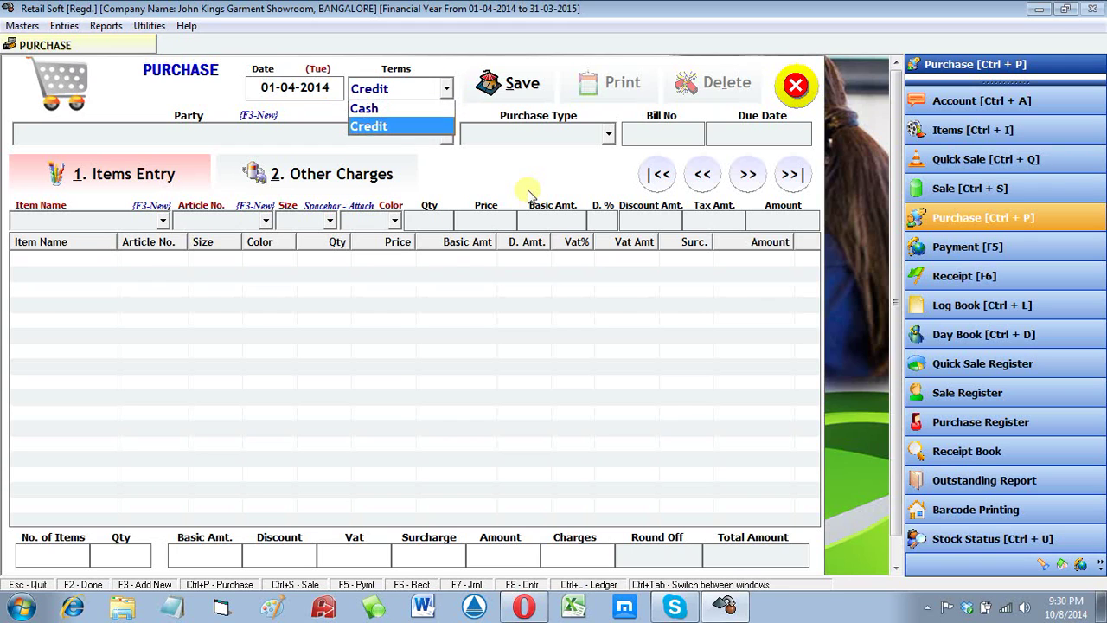
{"action": "key", "text": "Return"}
{"action": "key", "text": "Down"}
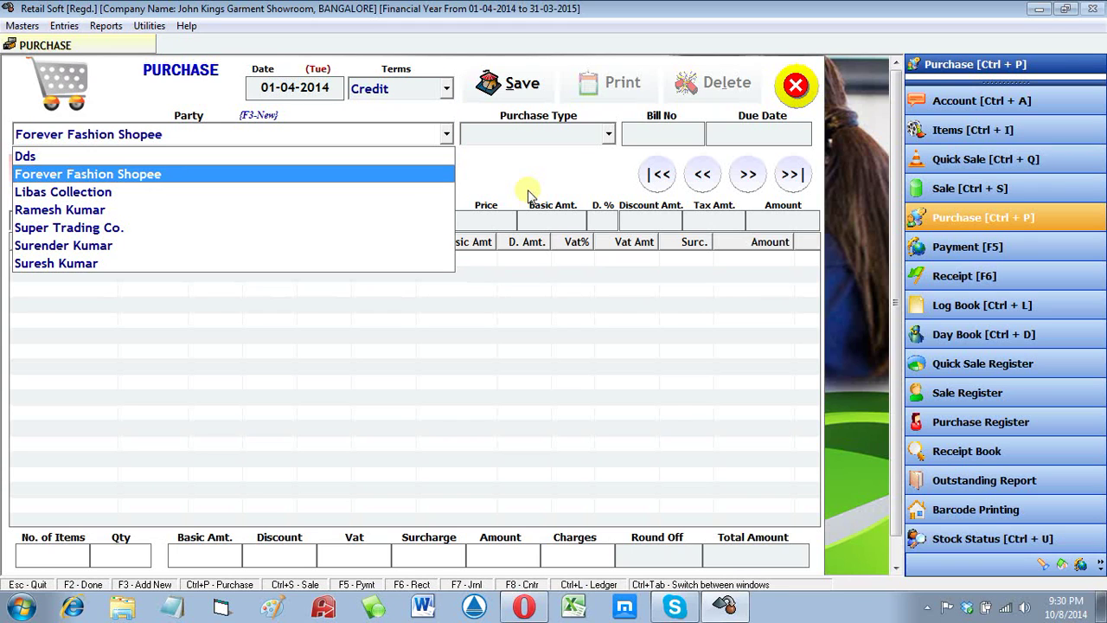
{"action": "key", "text": "Return"}
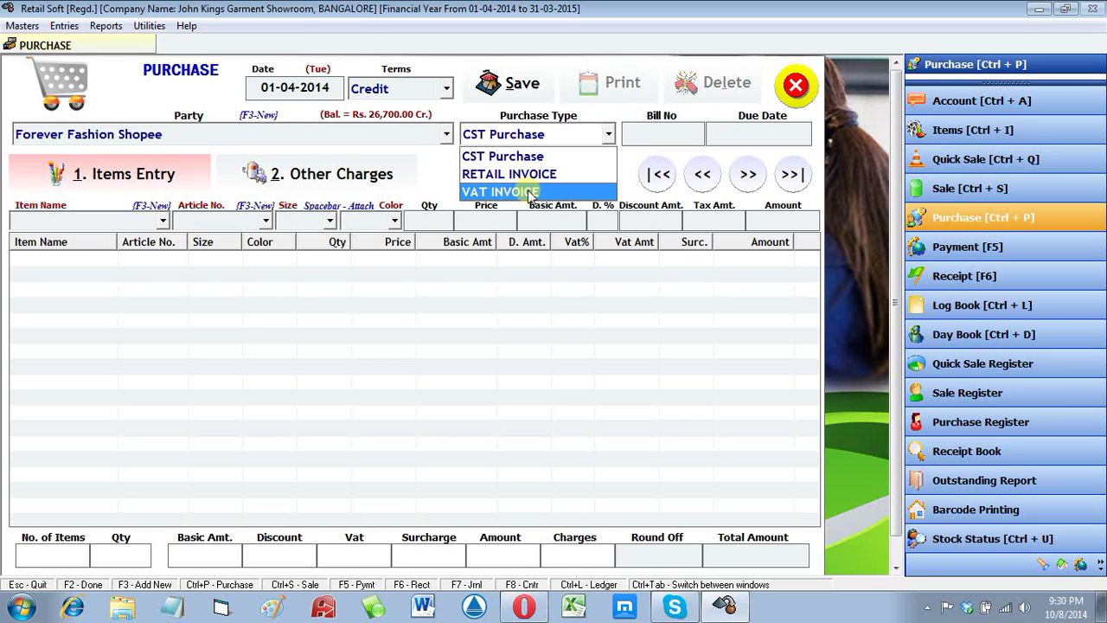
{"action": "left_click", "coordinate": [527, 191]}
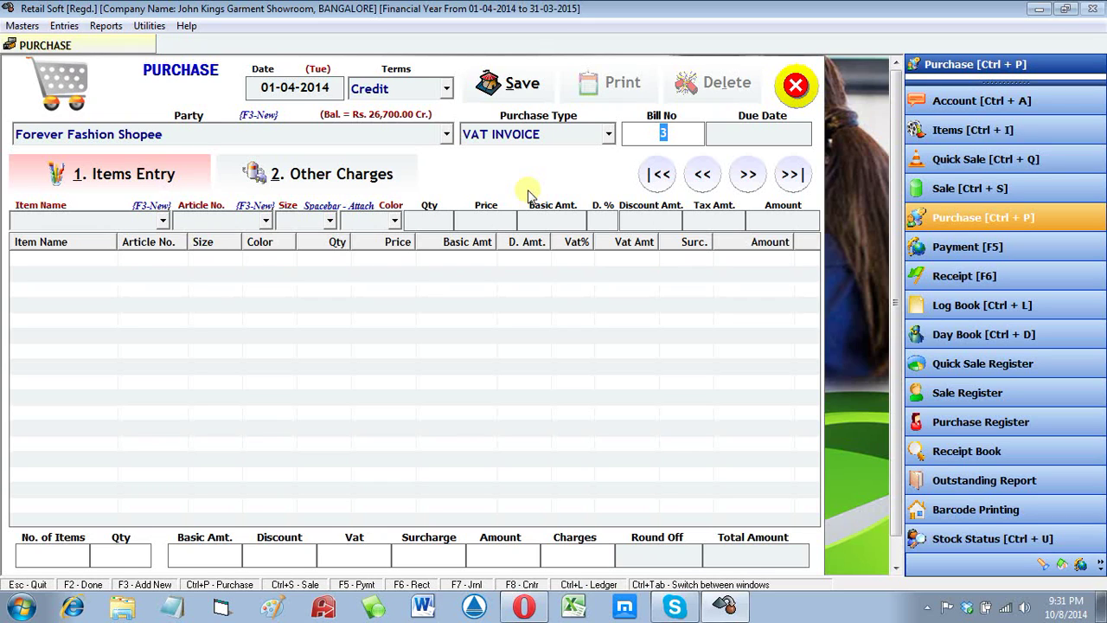
Step: Enter bill number ABC2233 and open the Excel data import utility
{"action": "type", "text": "bd"}
{"action": "key", "text": "BackSpace"}
{"action": "key", "text": "BackSpace"}
{"action": "type", "text": "abd"}
{"action": "key", "text": "BackSpace"}
{"action": "key", "text": "BackSpace"}
{"action": "key", "text": "BackSpace"}
{"action": "type", "text": "ABC2233"}
{"action": "key", "text": "alt+i"}
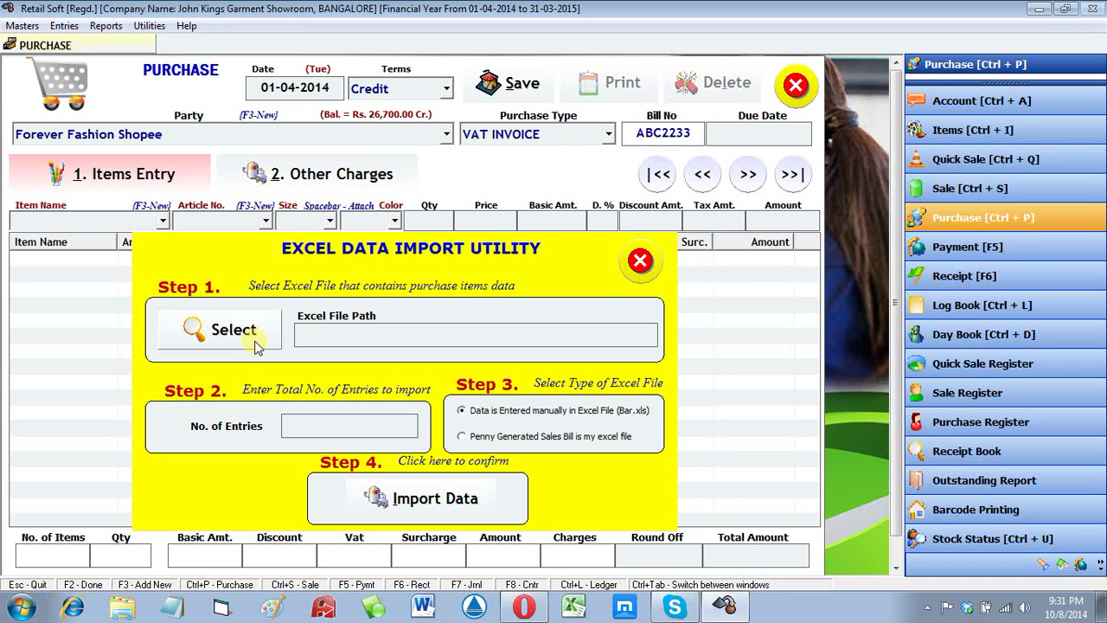
Step: Set D:\Retail Soft\Bar.xls as the Excel file to import
{"action": "left_click", "coordinate": [226, 330]}
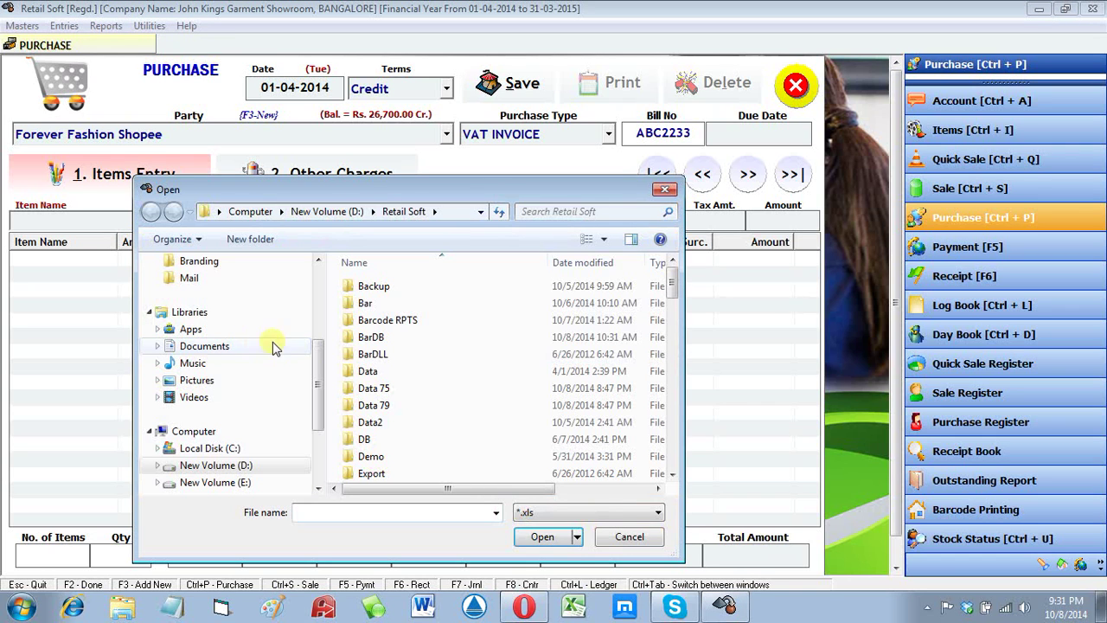
{"action": "double_click", "coordinate": [395, 374]}
{"action": "left_click", "coordinate": [355, 285]}
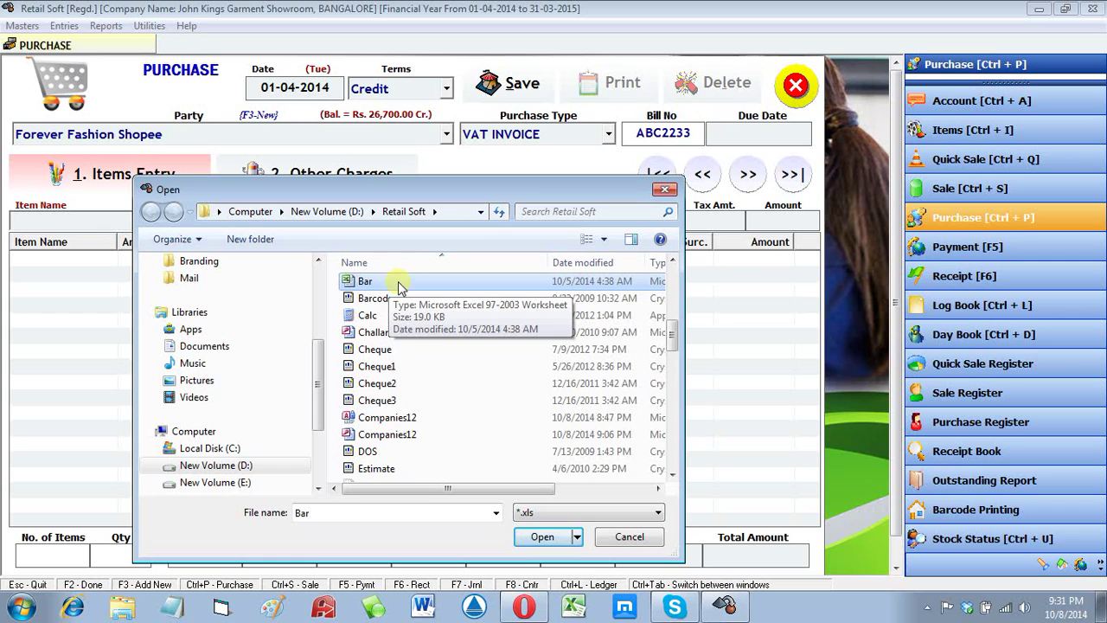
{"action": "left_click", "coordinate": [554, 536]}
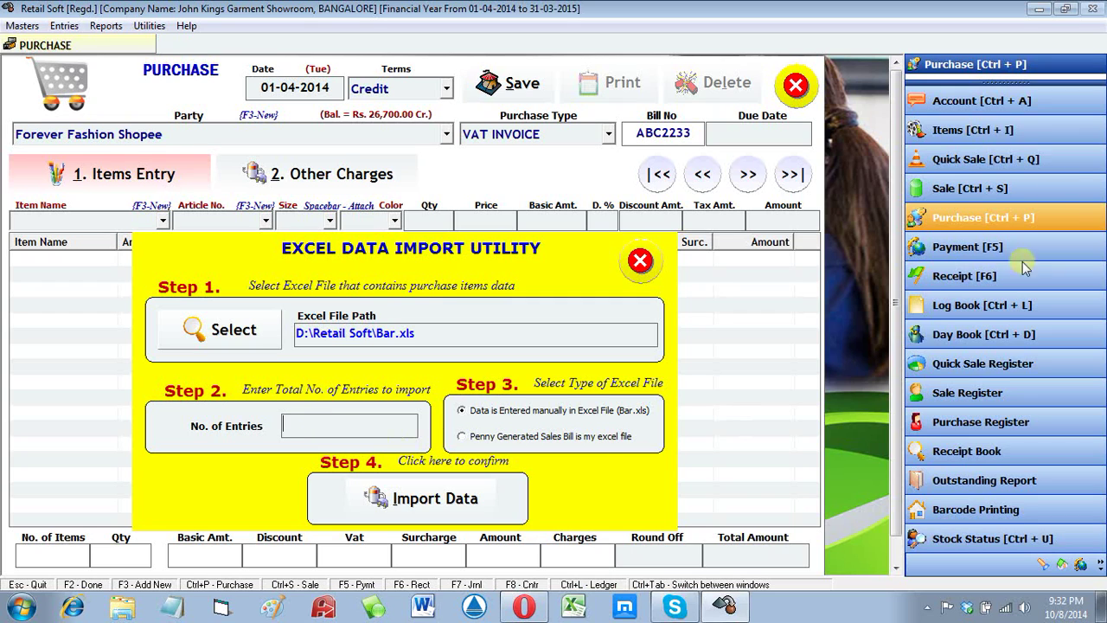
Step: Minimize Retail Soft to the desktop and dismiss the OneNote warning
{"action": "left_click", "coordinate": [1036, 10]}
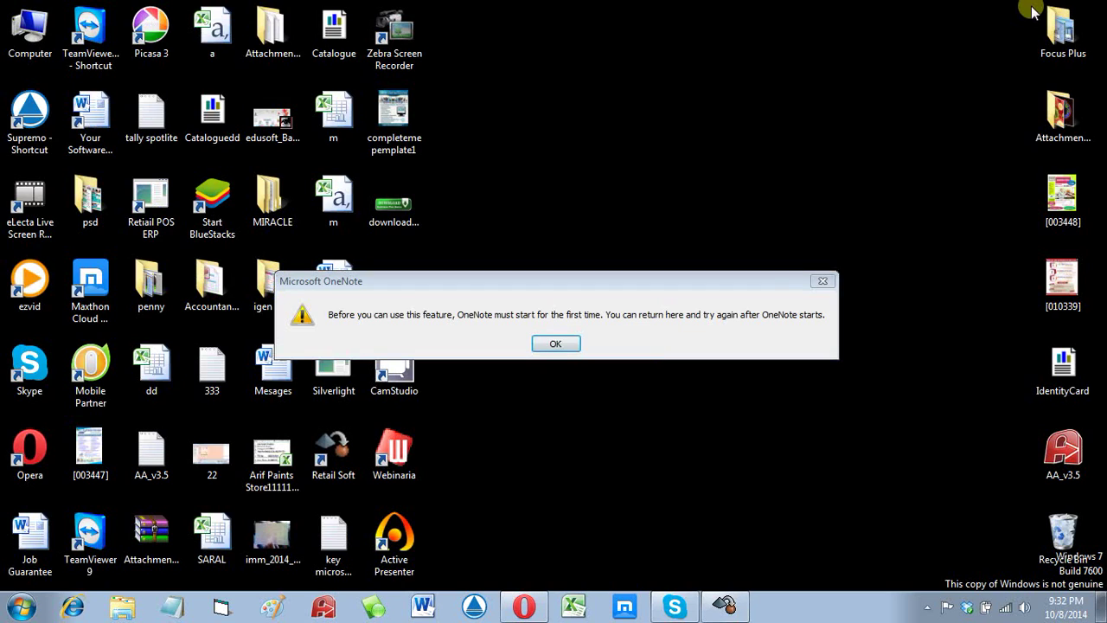
{"action": "left_click", "coordinate": [552, 346]}
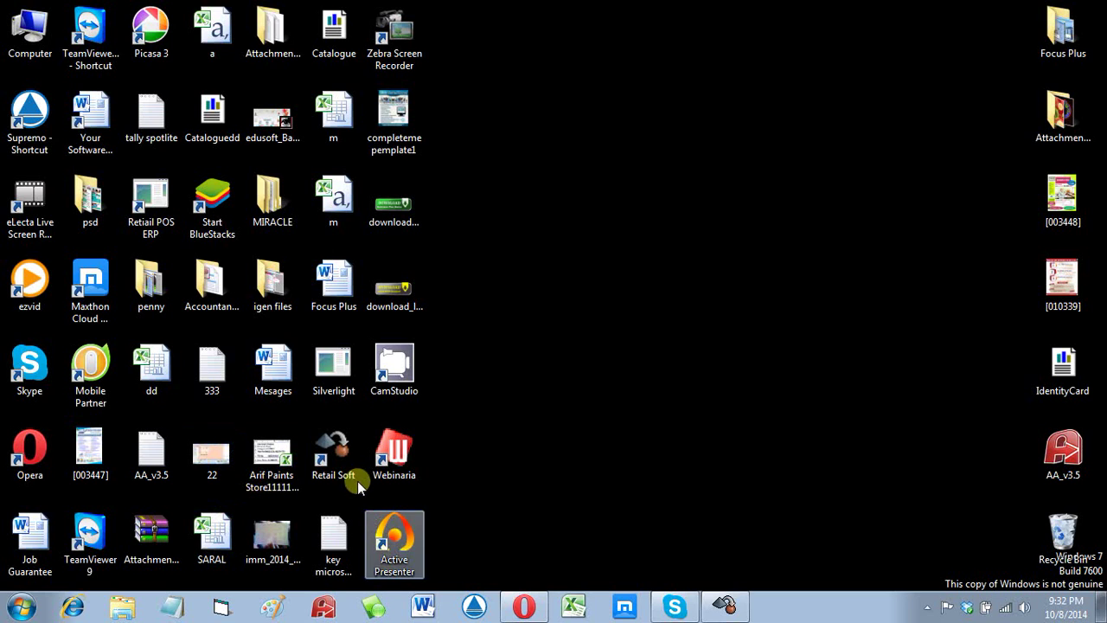
{"action": "double_click", "coordinate": [310, 466]}
Step: Open the Retail Soft shortcut's file location, D:\Retail Soft, and select the Bar workbook
{"action": "right_click", "coordinate": [312, 467]}
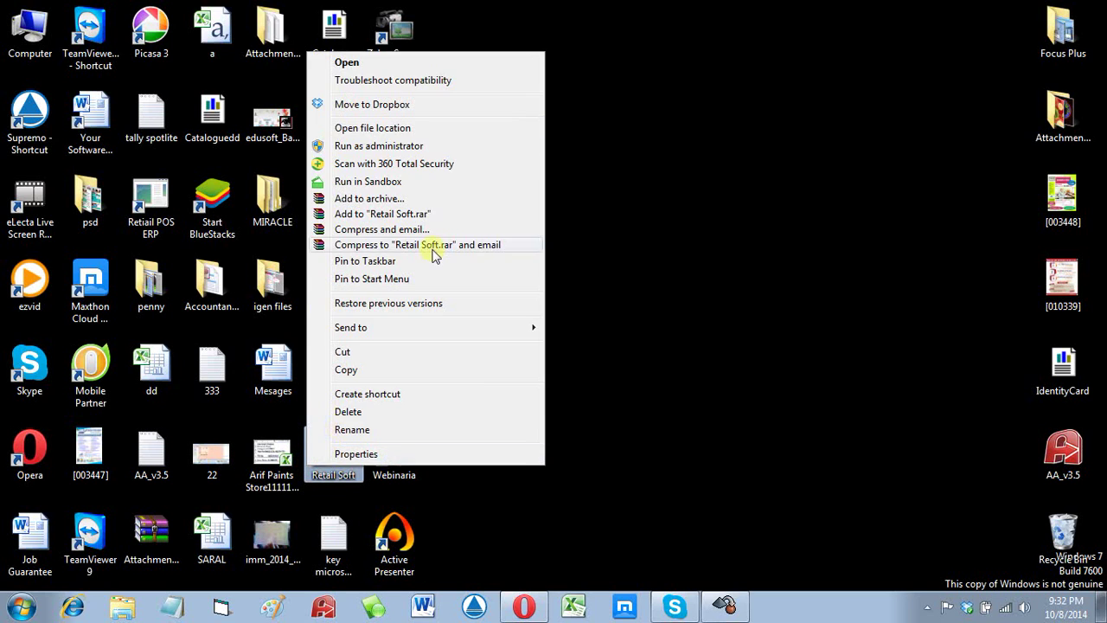
{"action": "left_click", "coordinate": [408, 130]}
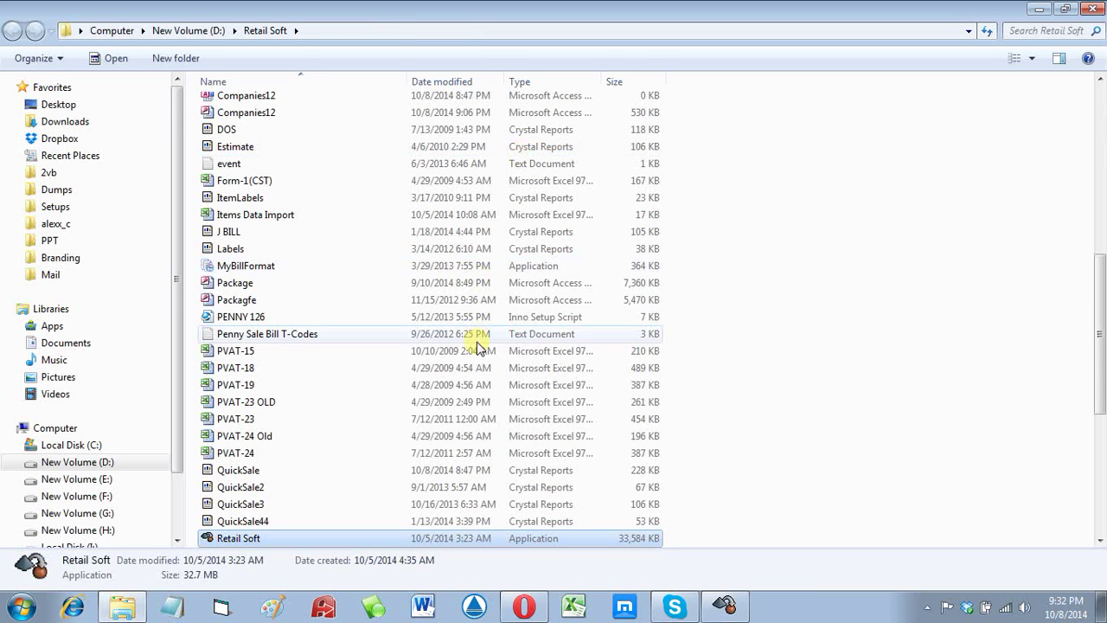
{"action": "left_click", "coordinate": [475, 352]}
{"action": "key", "text": "Home"}
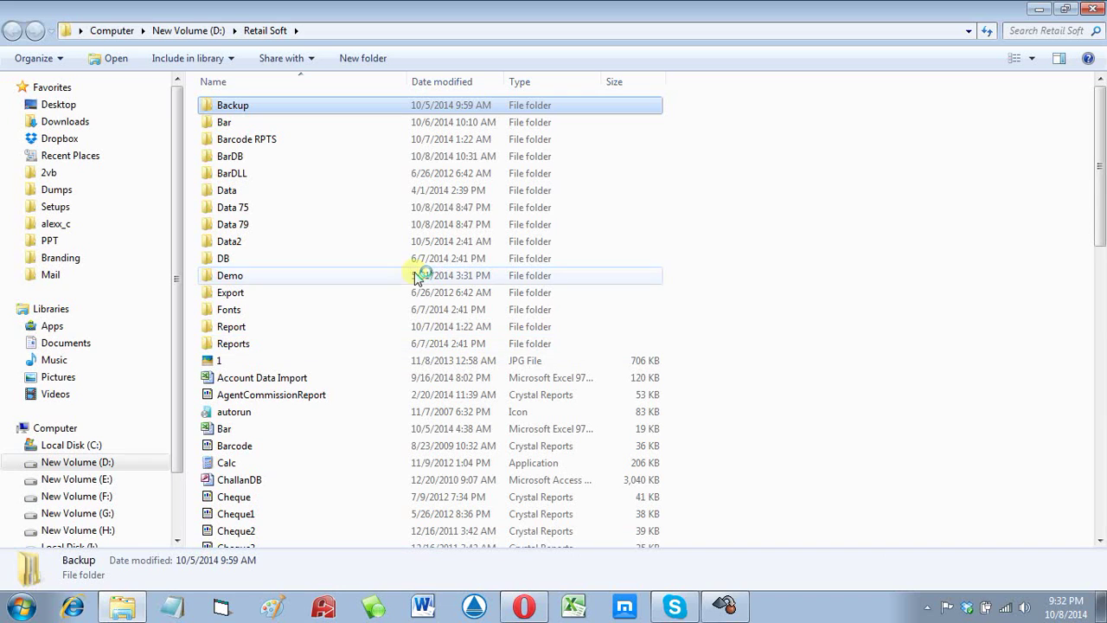
{"action": "left_click", "coordinate": [394, 412]}
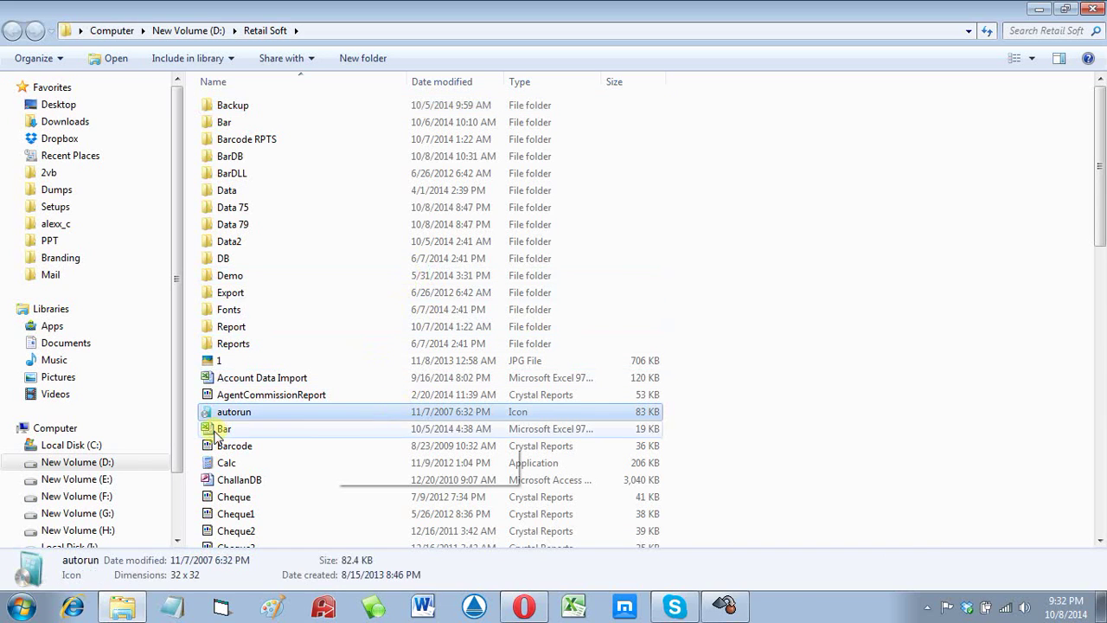
{"action": "left_click", "coordinate": [212, 429]}
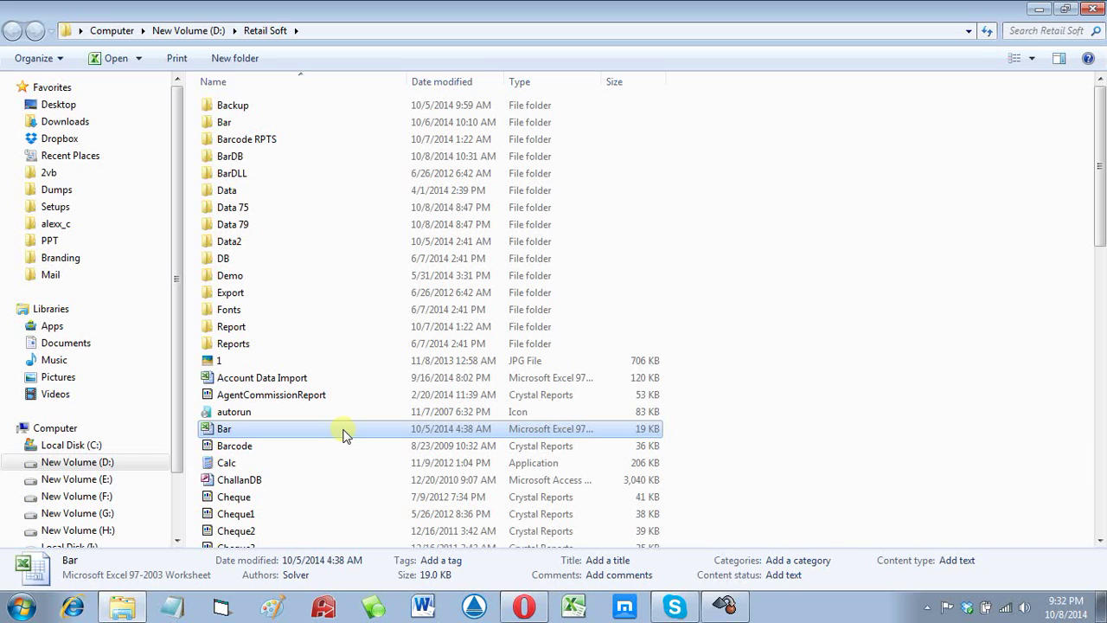
Step: Open Bar.xls in Excel and dismiss the Office activation warning
{"action": "double_click", "coordinate": [343, 430]}
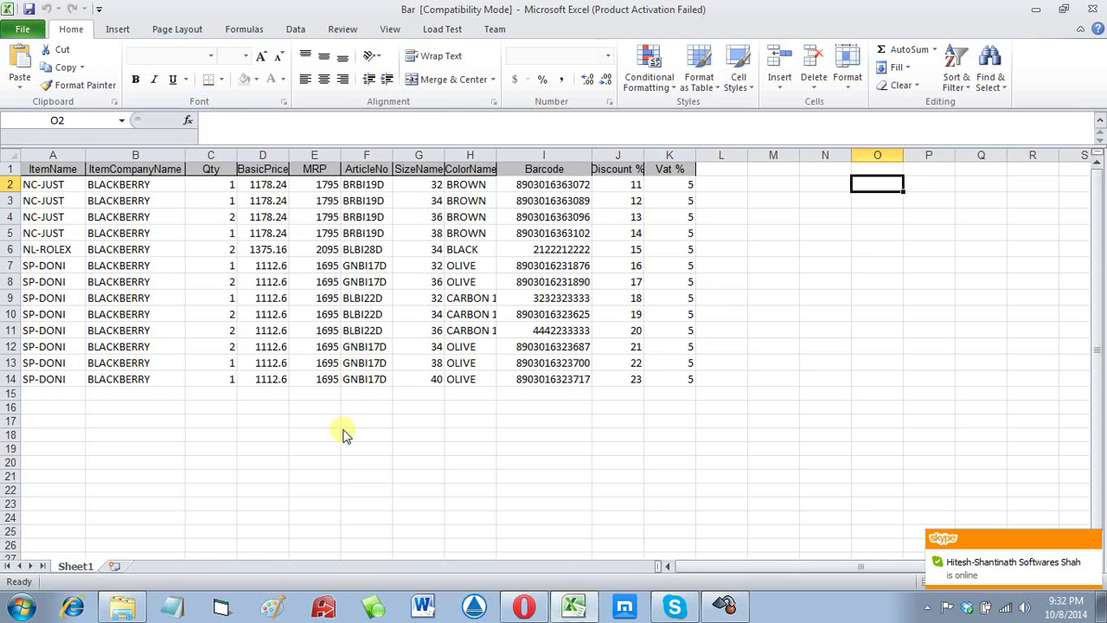
{"action": "left_click", "coordinate": [276, 332]}
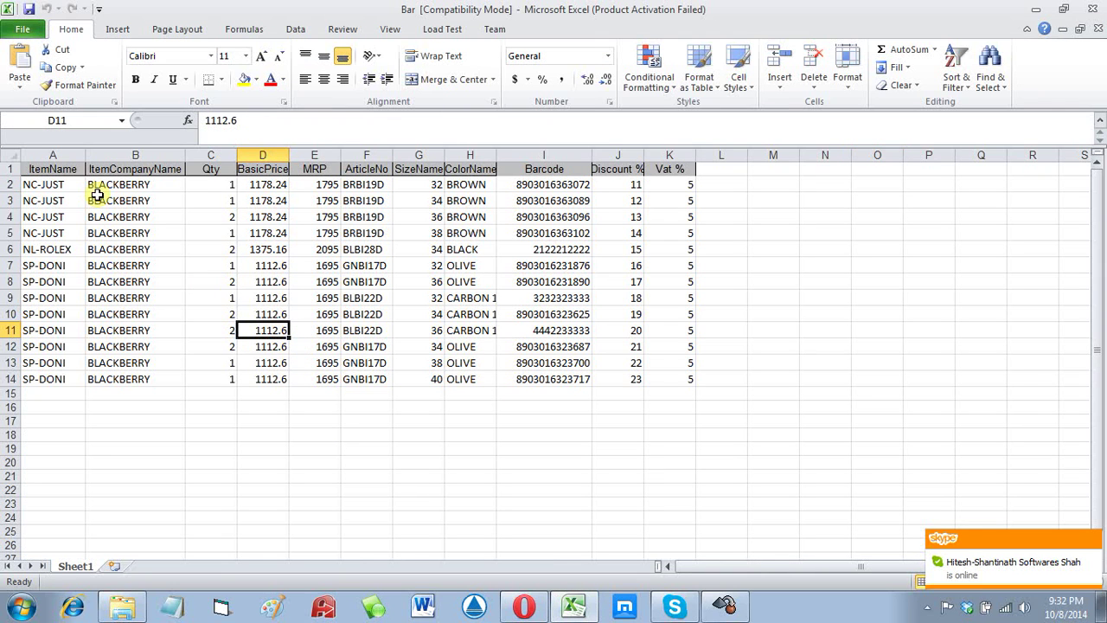
{"action": "scroll", "coordinate": [149, 253], "scroll_direction": "up", "scroll_amount": 2, "text": "ctrl"}
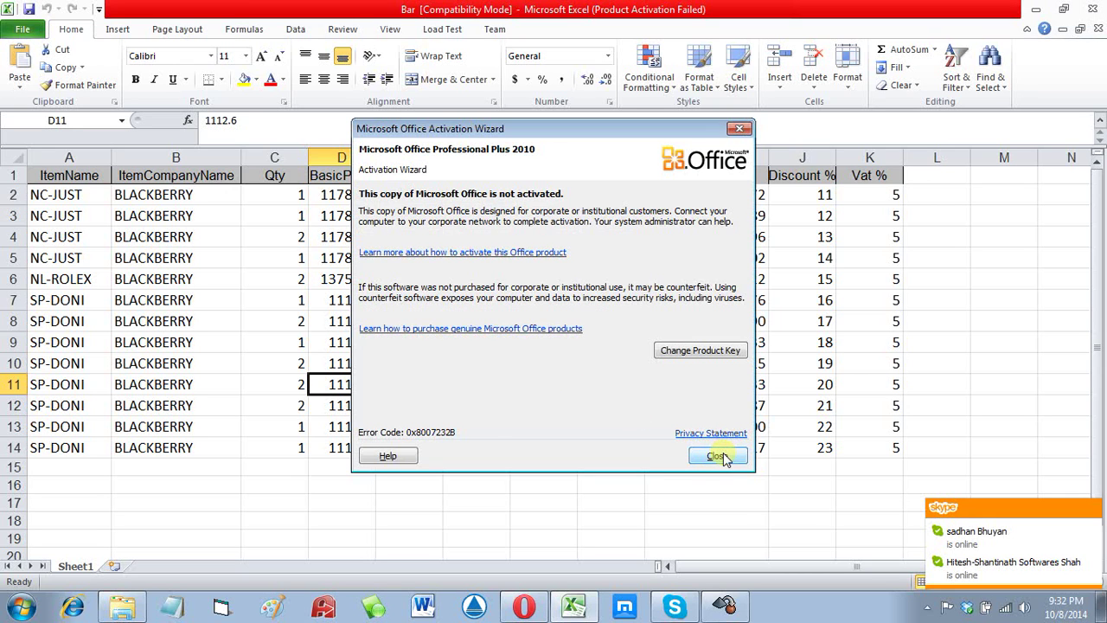
{"action": "left_click", "coordinate": [715, 456]}
{"action": "scroll", "coordinate": [617, 467], "scroll_direction": "up", "scroll_amount": 1, "text": "ctrl"}
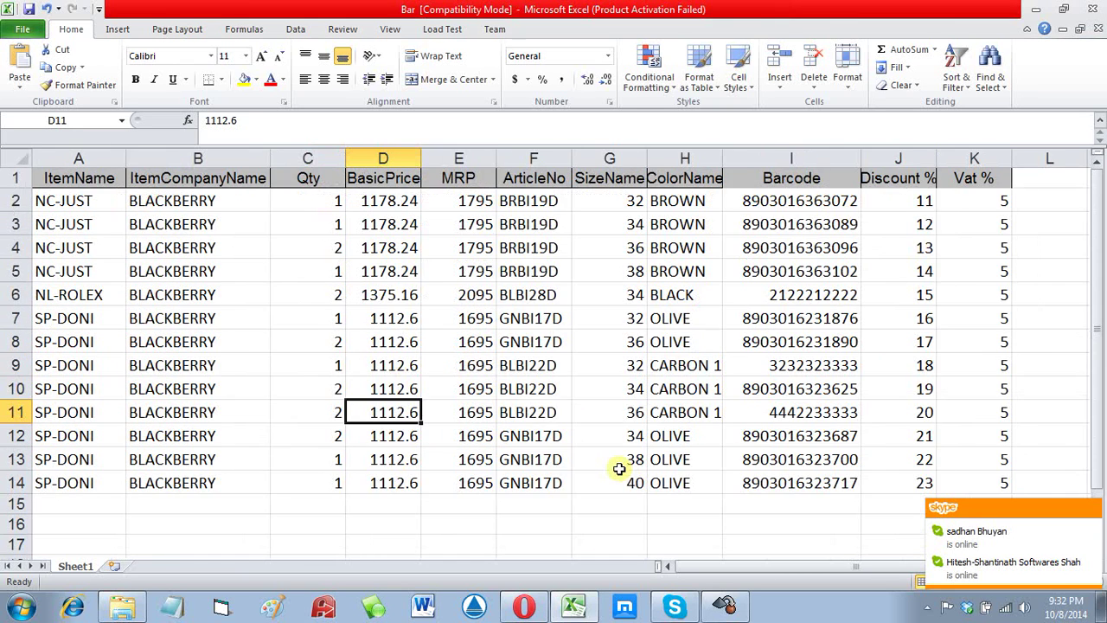
Step: Review the header row A1:K1 and company names in B2:B14, then close the workbook
{"action": "left_click", "coordinate": [87, 180]}
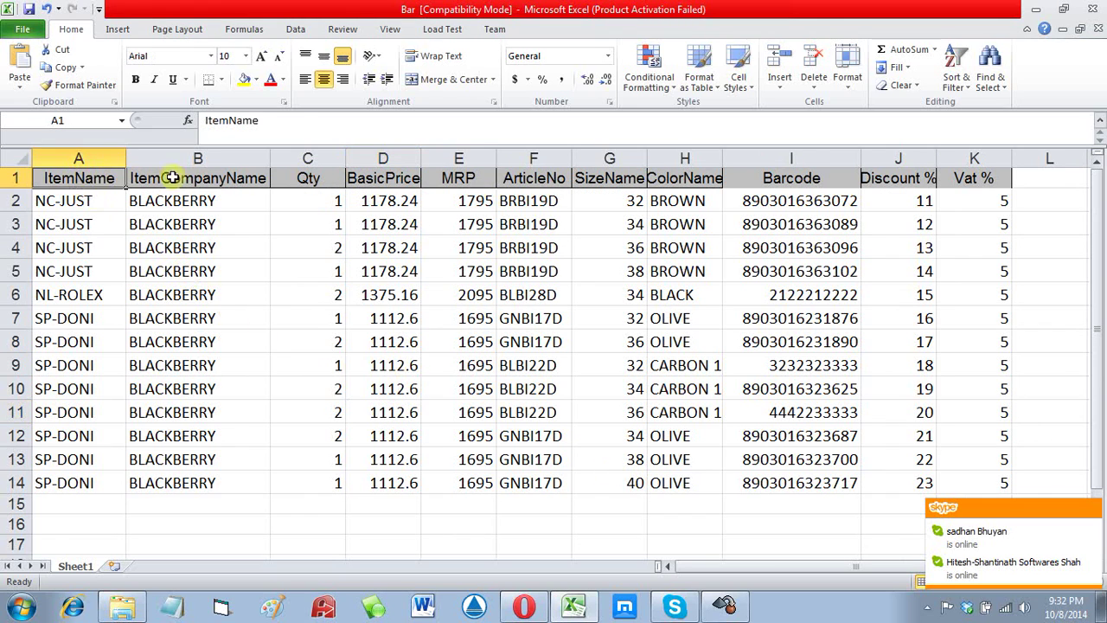
{"action": "left_click", "coordinate": [152, 179]}
{"action": "left_click", "coordinate": [387, 180]}
{"action": "left_click", "coordinate": [458, 179]}
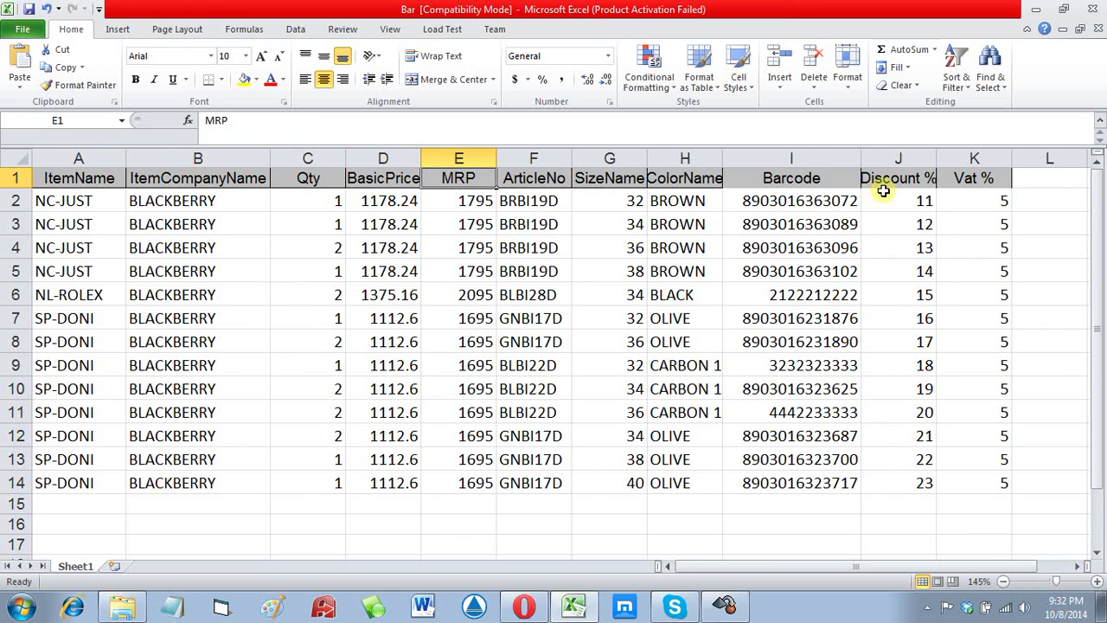
{"action": "left_click_drag", "start_coordinate": [993, 180], "coordinate": [65, 179]}
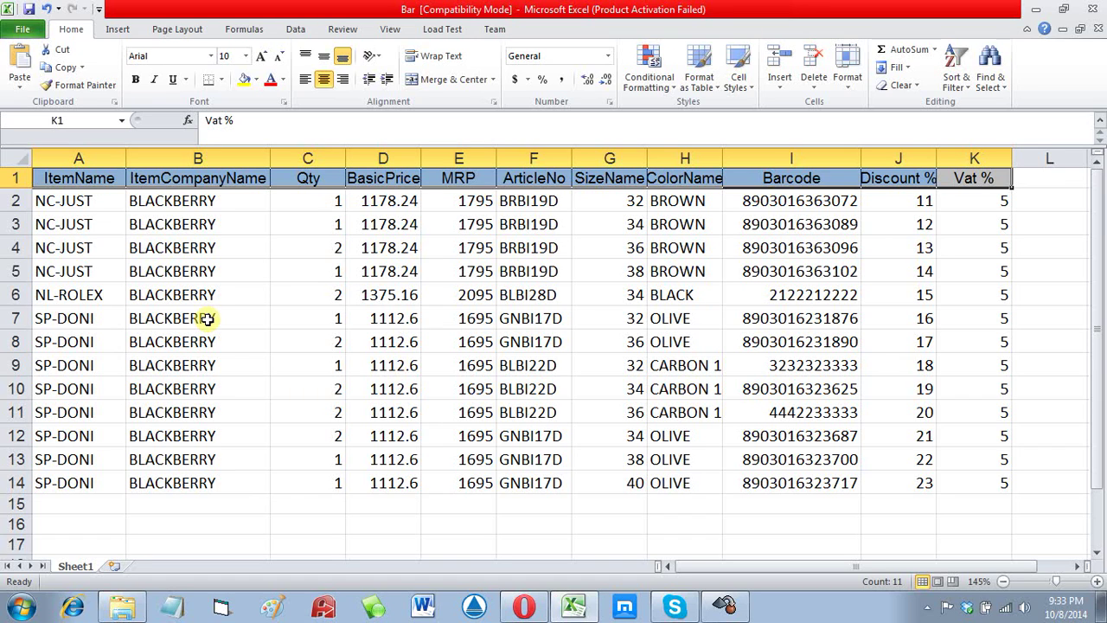
{"action": "left_click", "coordinate": [239, 367]}
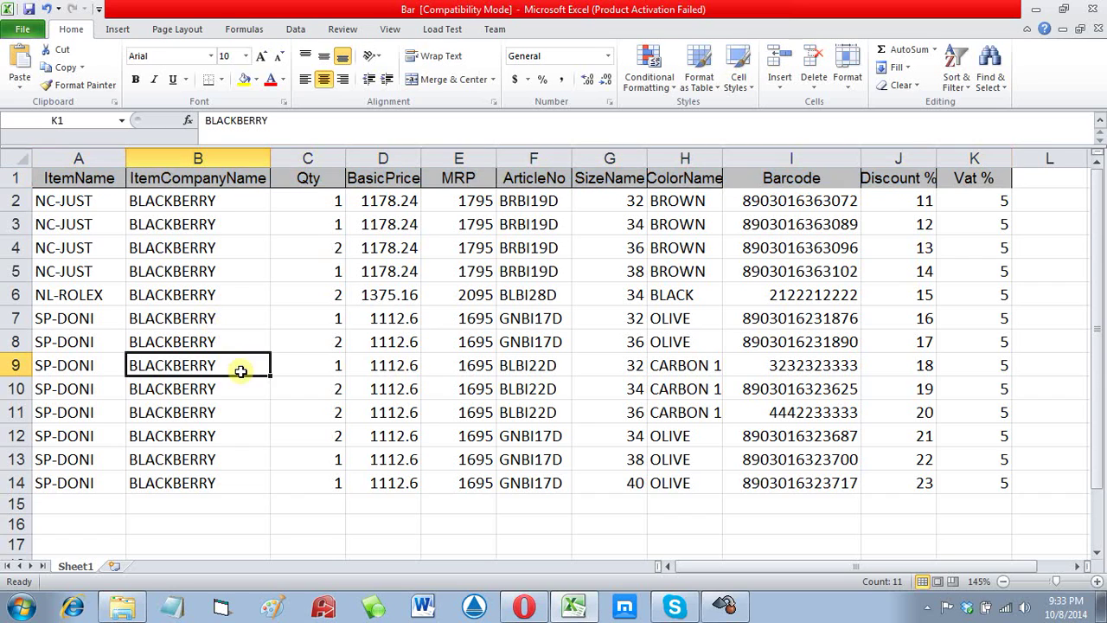
{"action": "left_click", "coordinate": [202, 206]}
{"action": "left_click_drag", "start_coordinate": [204, 215], "coordinate": [185, 482]}
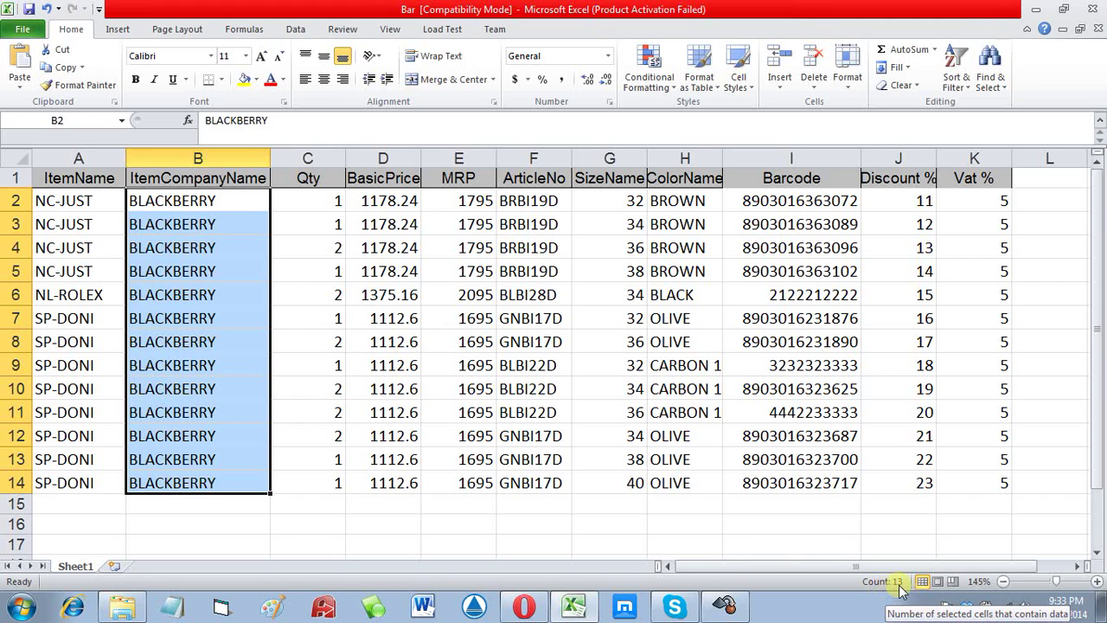
{"action": "left_click", "coordinate": [1092, 9]}
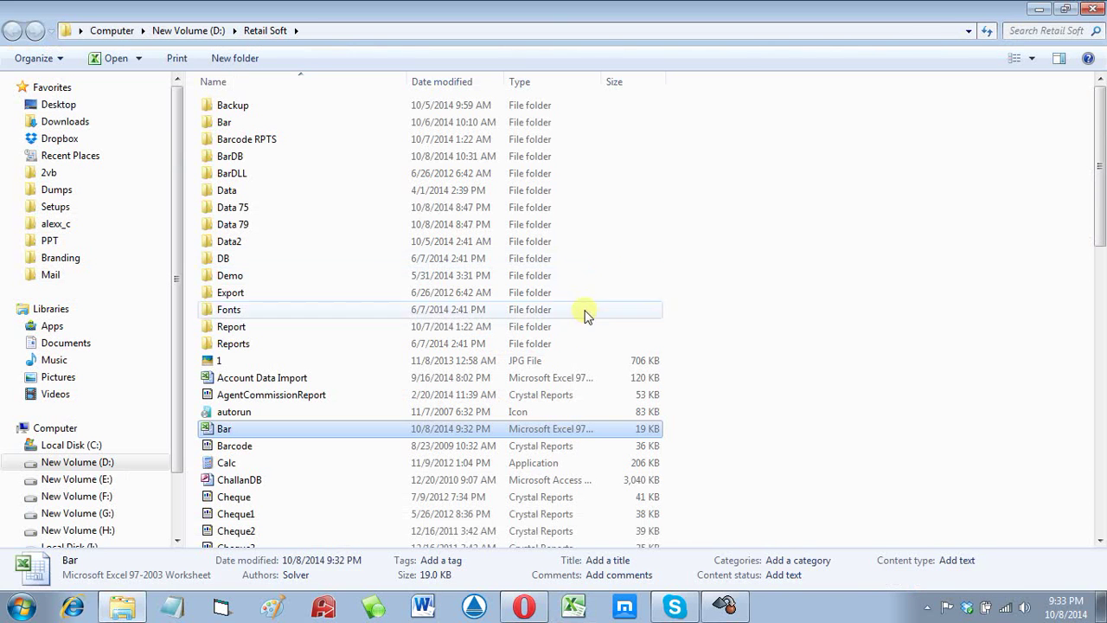
Step: Import all 13 Bar.xls rows into bill ABC2233, confirming the fetch, for quantity 19 and 19158 total
{"action": "left_click", "coordinate": [1095, 8]}
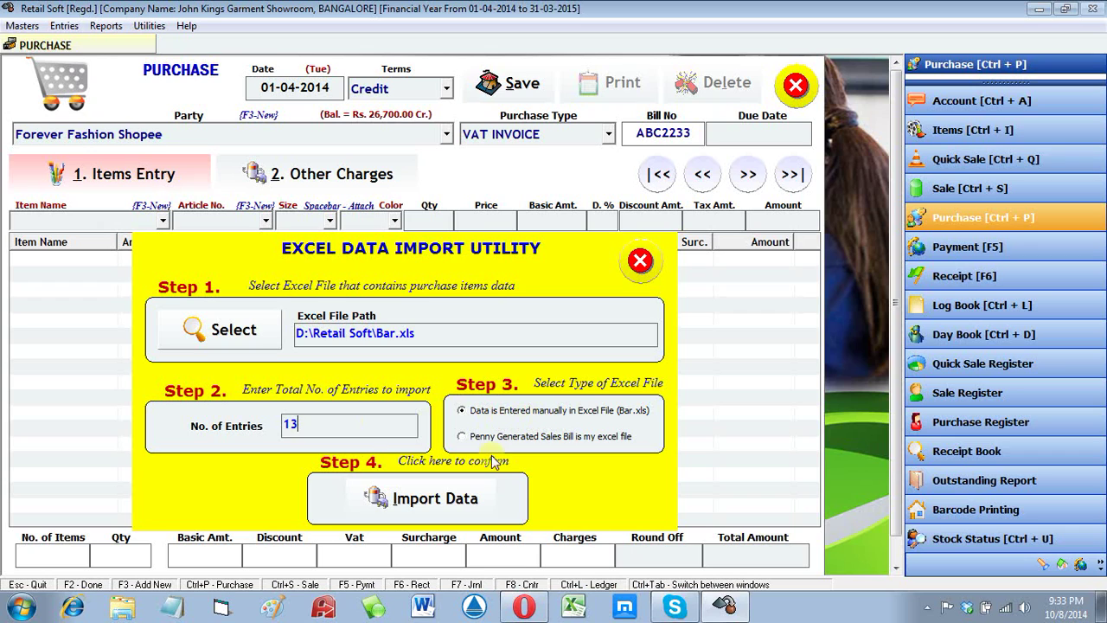
{"action": "left_click", "coordinate": [446, 504]}
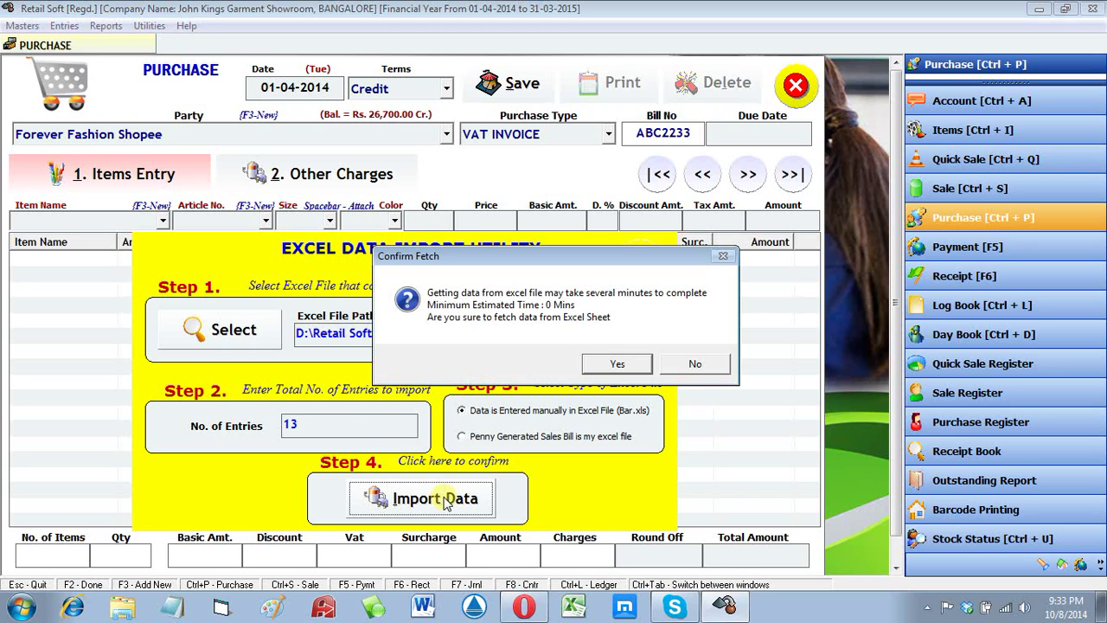
{"action": "left_click", "coordinate": [621, 366]}
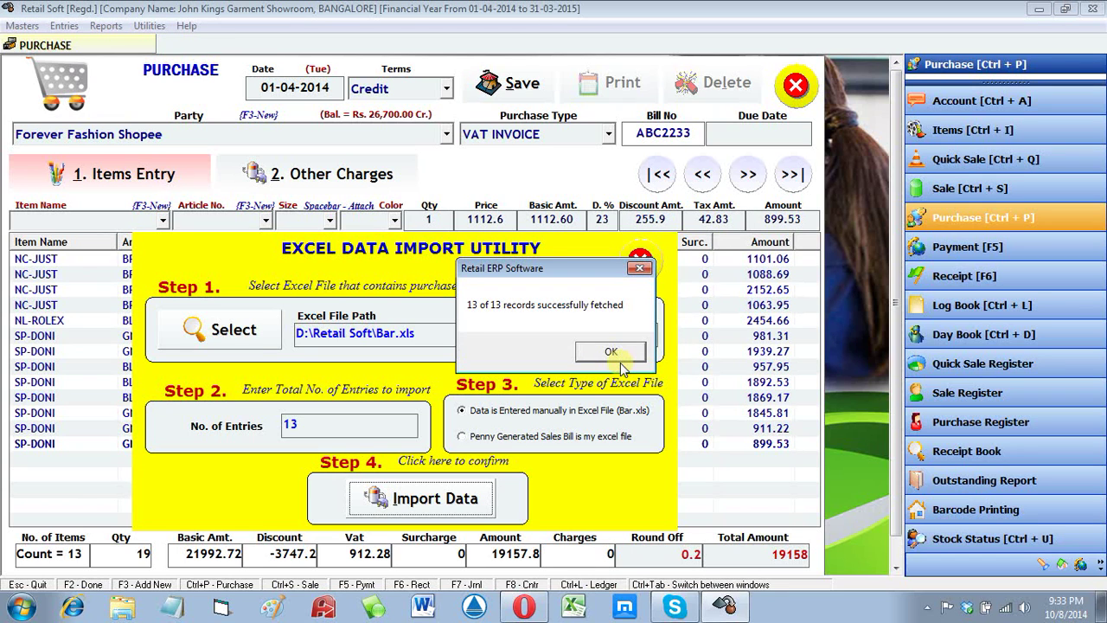
{"action": "left_click", "coordinate": [618, 353]}
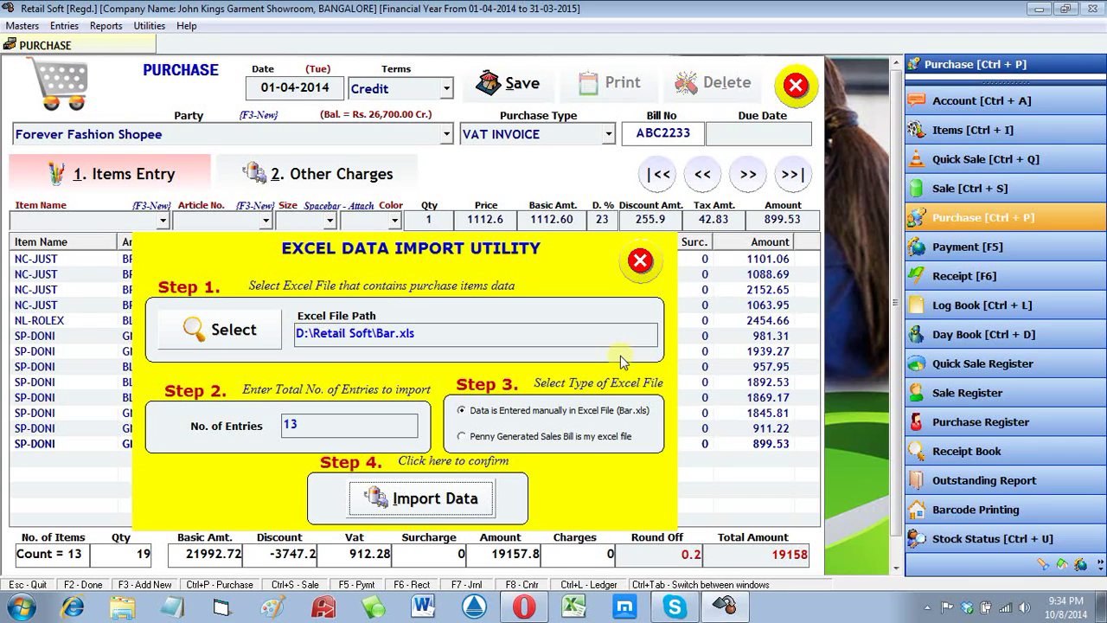
Step: Review the imported NL-ROLEX and SP-DONI item lines, then save the 19158 purchase bill ABC2233
{"action": "left_click", "coordinate": [640, 261]}
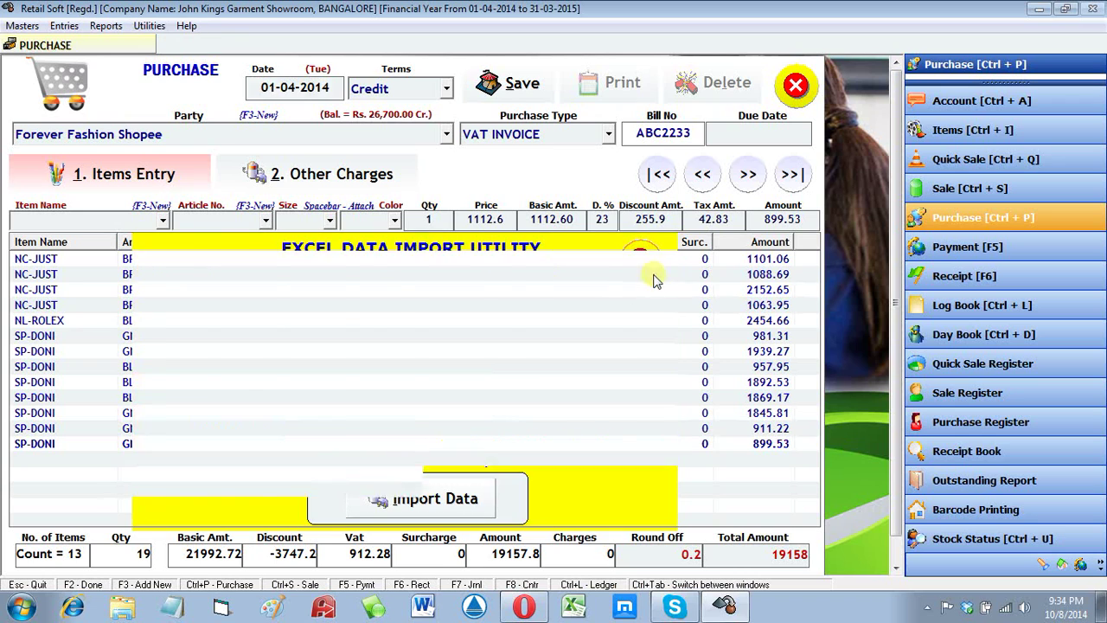
{"action": "left_click", "coordinate": [507, 383]}
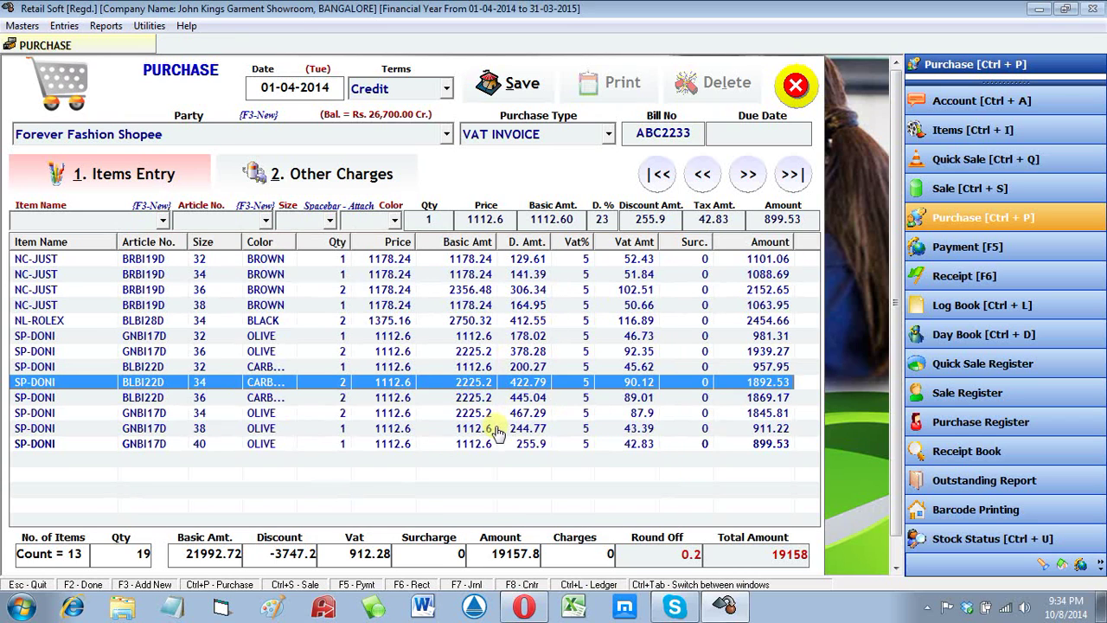
{"action": "left_click", "coordinate": [491, 443]}
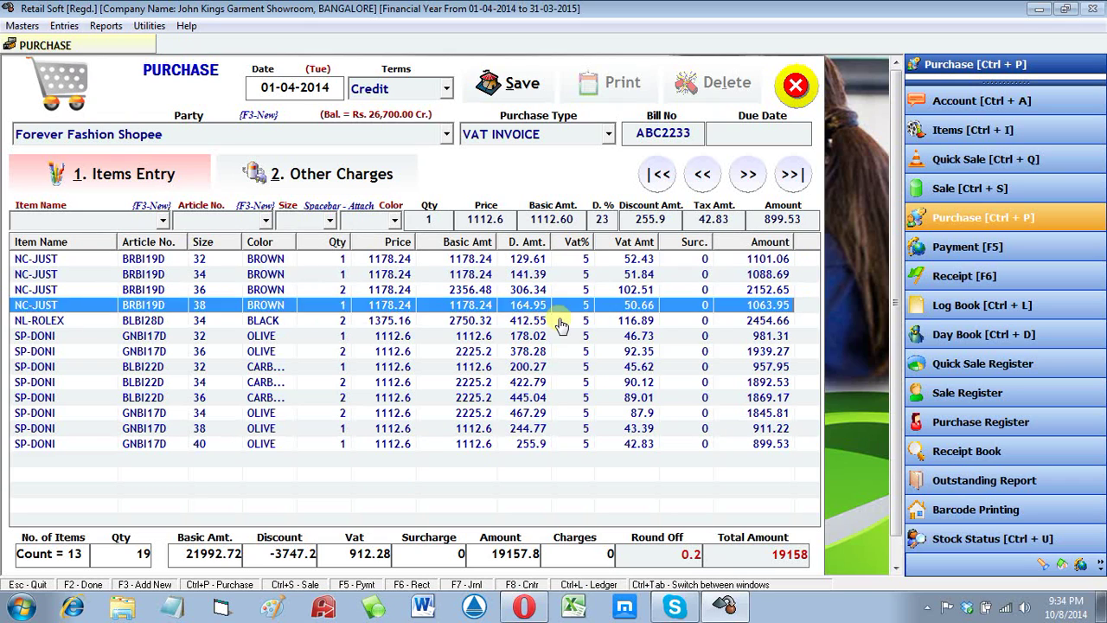
{"action": "left_click", "coordinate": [560, 322]}
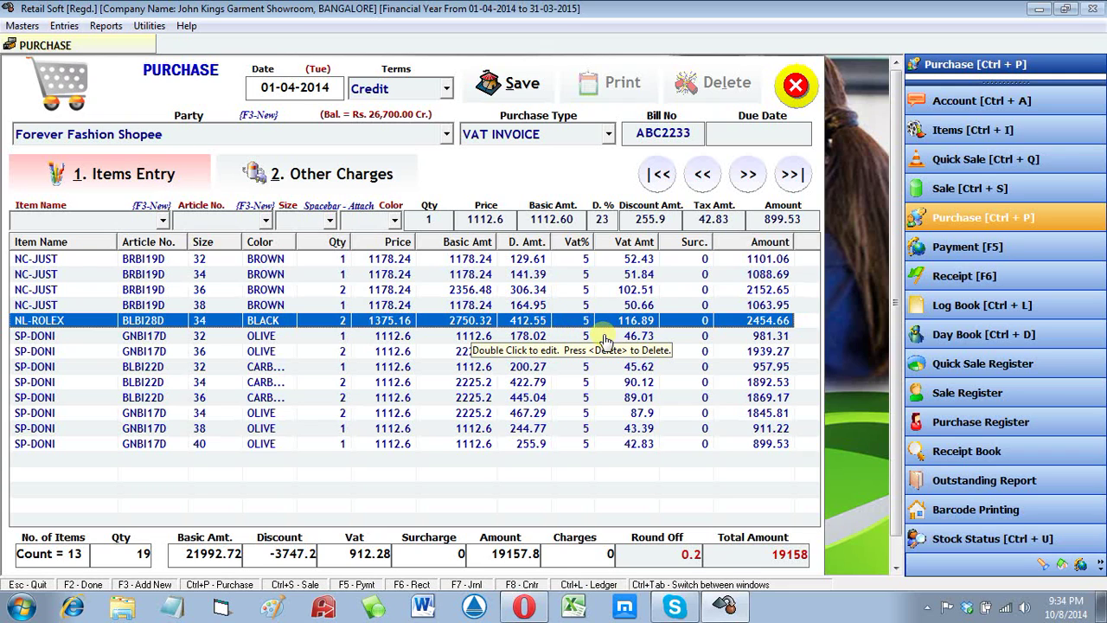
{"action": "left_click", "coordinate": [631, 350]}
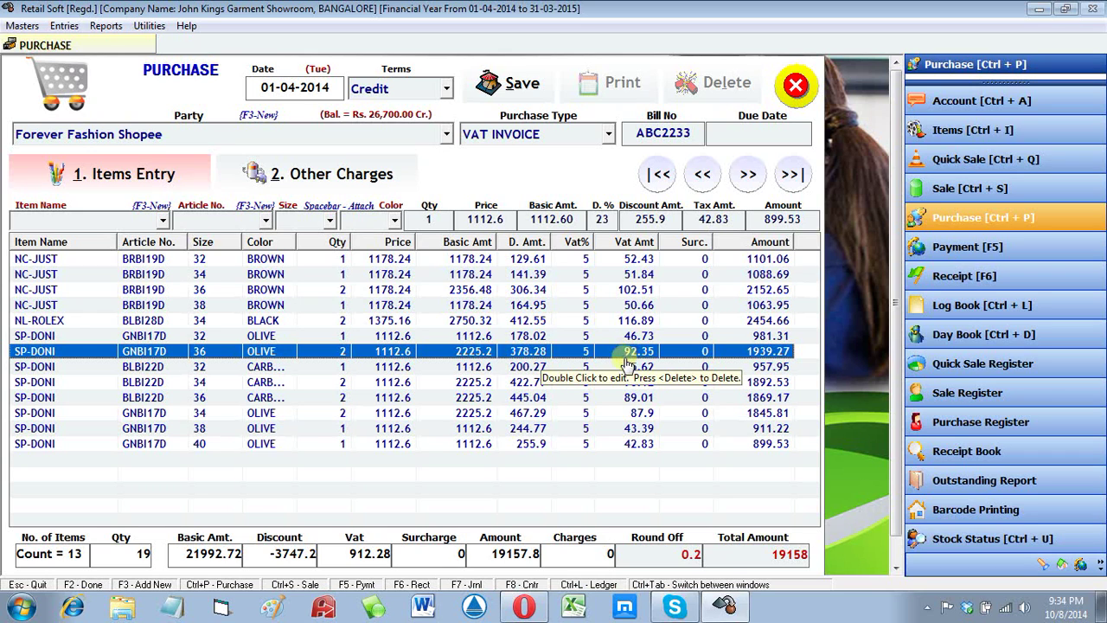
{"action": "left_click", "coordinate": [624, 371]}
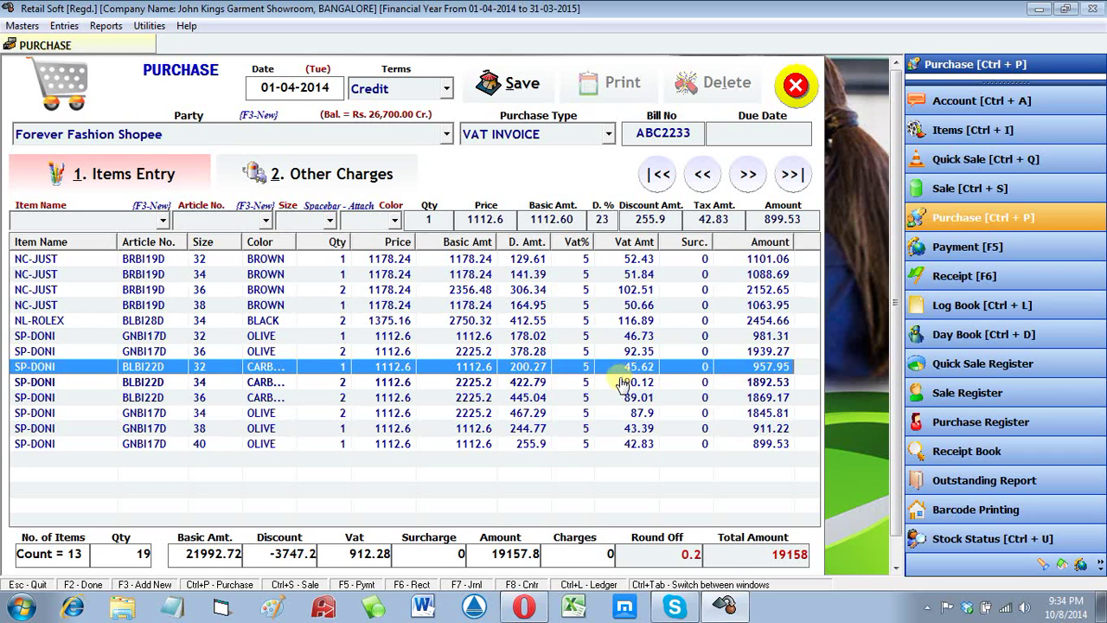
{"action": "left_click", "coordinate": [623, 380]}
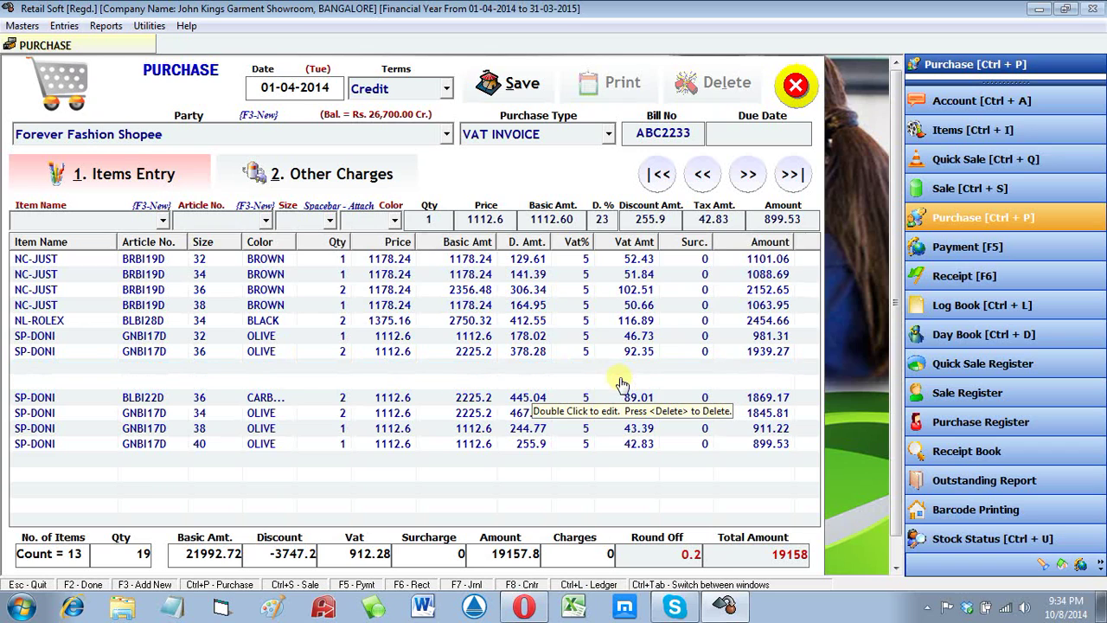
{"action": "left_click", "coordinate": [689, 497]}
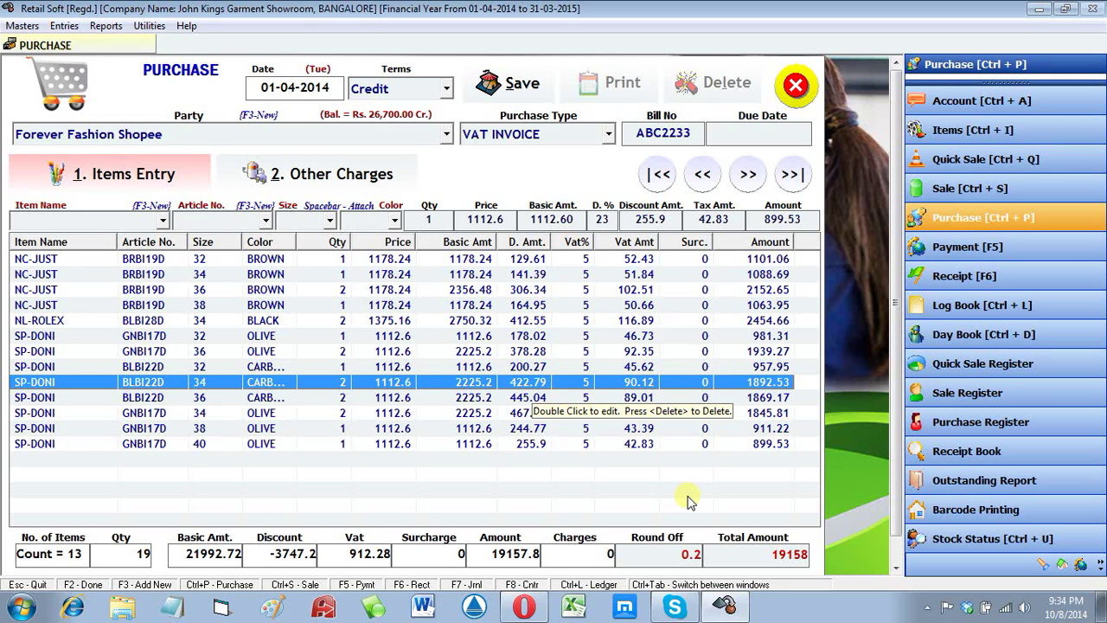
{"action": "left_click", "coordinate": [520, 80]}
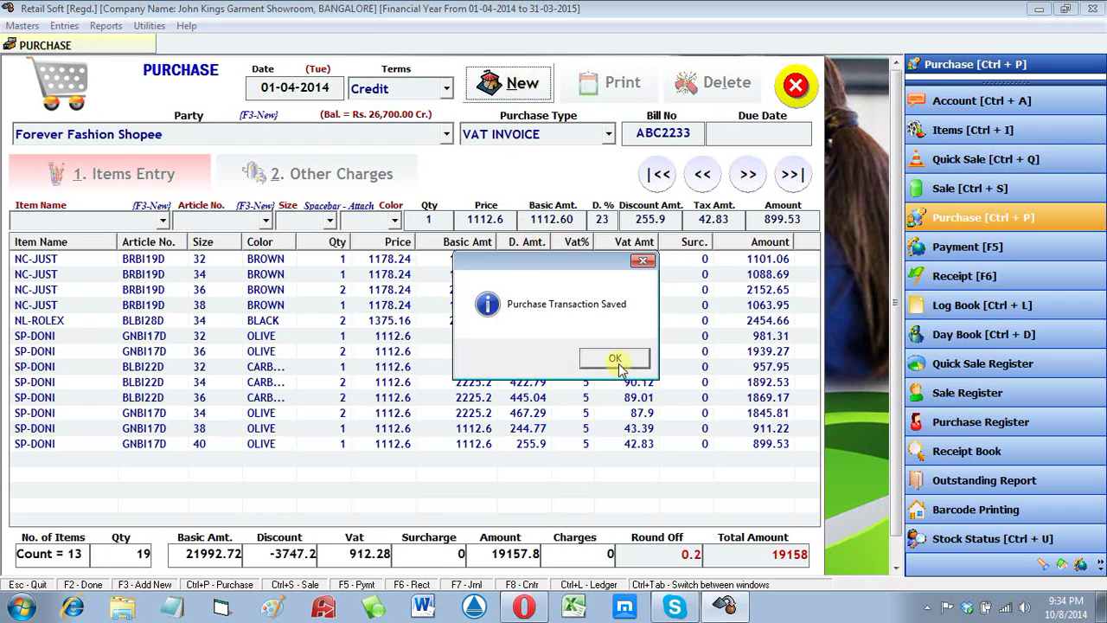
{"action": "left_click", "coordinate": [619, 363]}
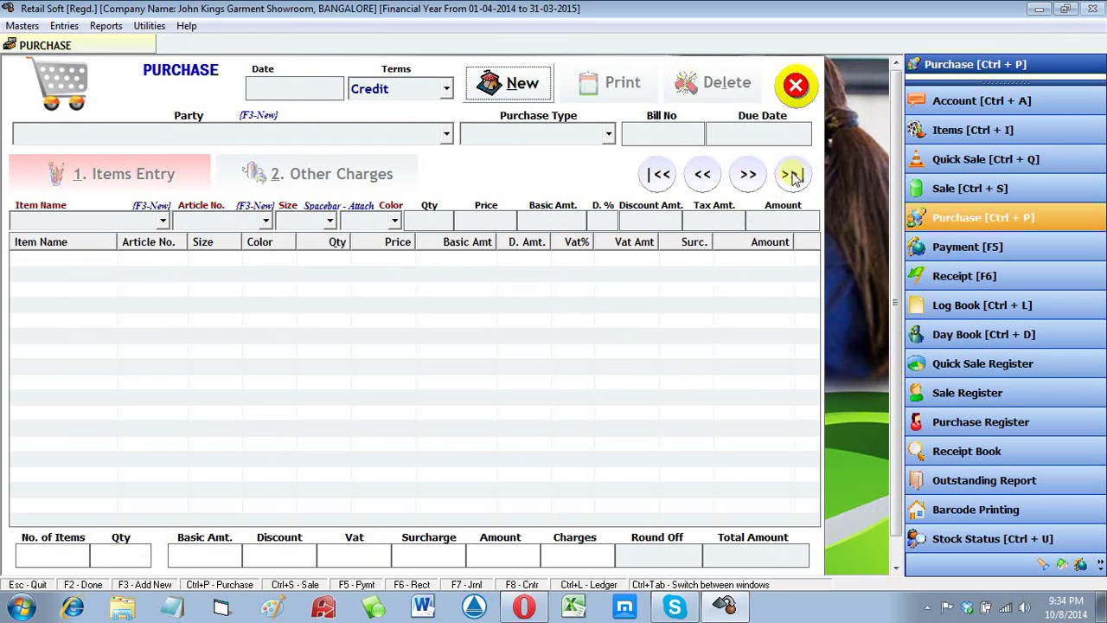
Step: Open the Log Book ledger for the Forever Fashion Shopee account
{"action": "left_click", "coordinate": [802, 97]}
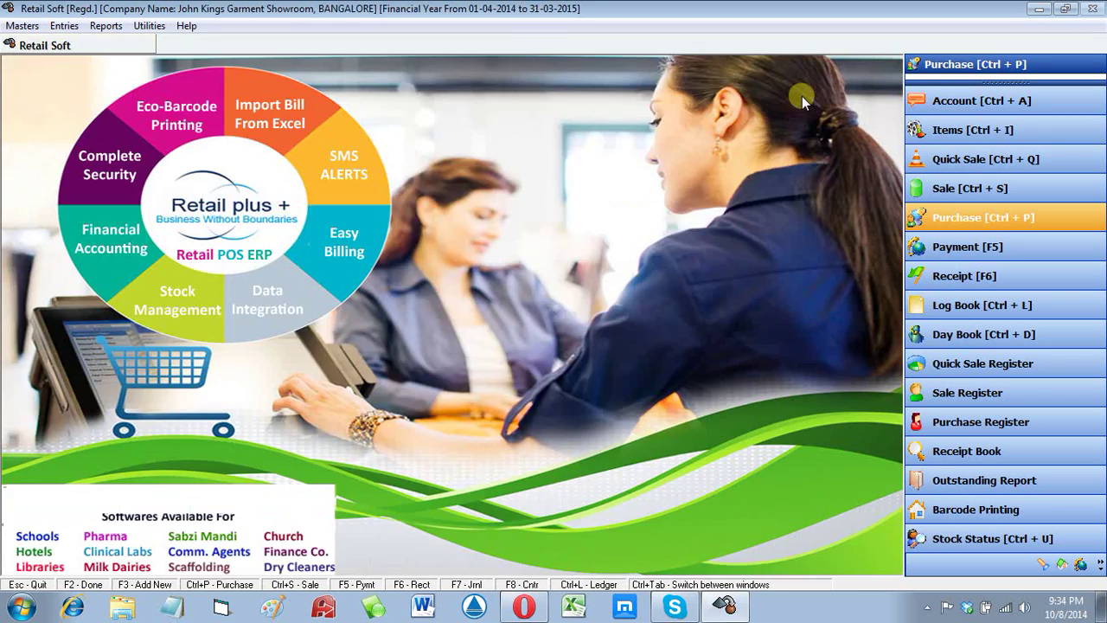
{"action": "left_click", "coordinate": [108, 27]}
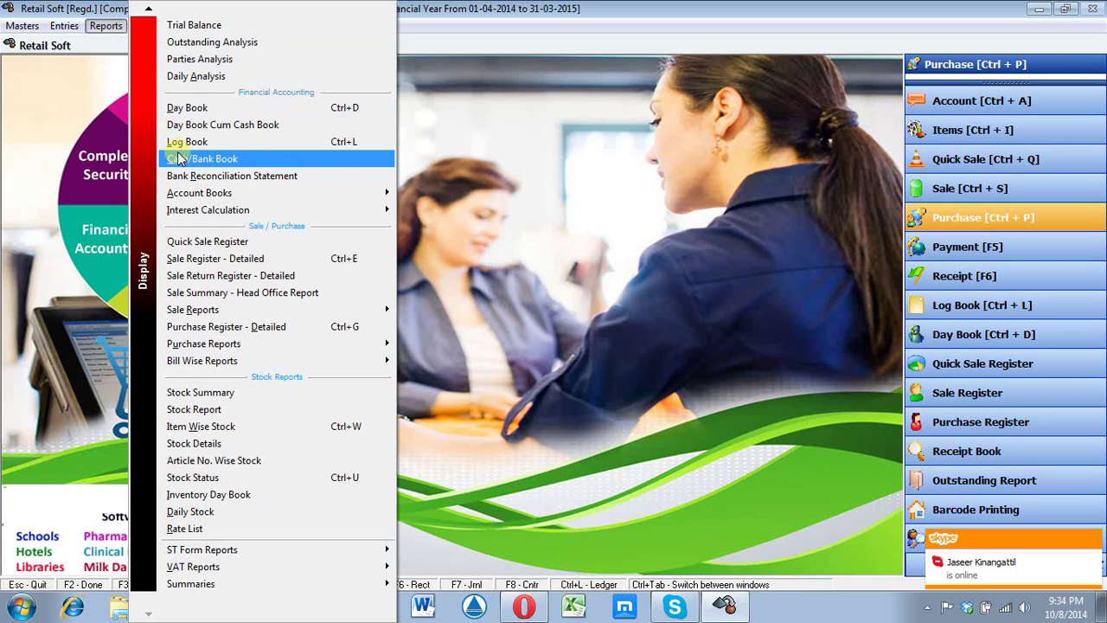
{"action": "left_click", "coordinate": [289, 143]}
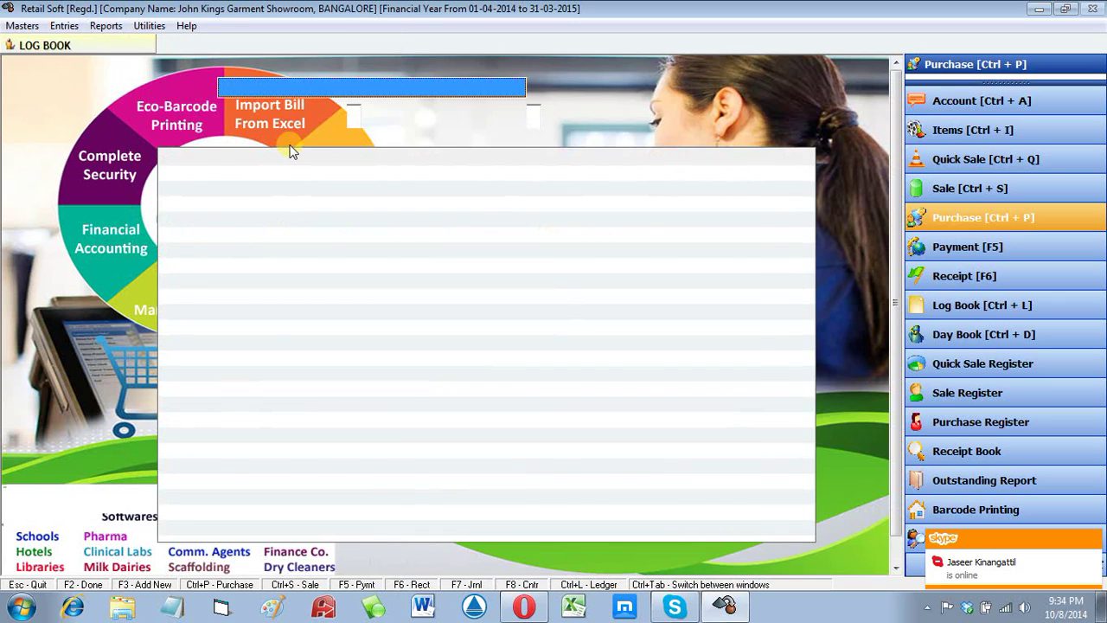
{"action": "key", "text": "f"}
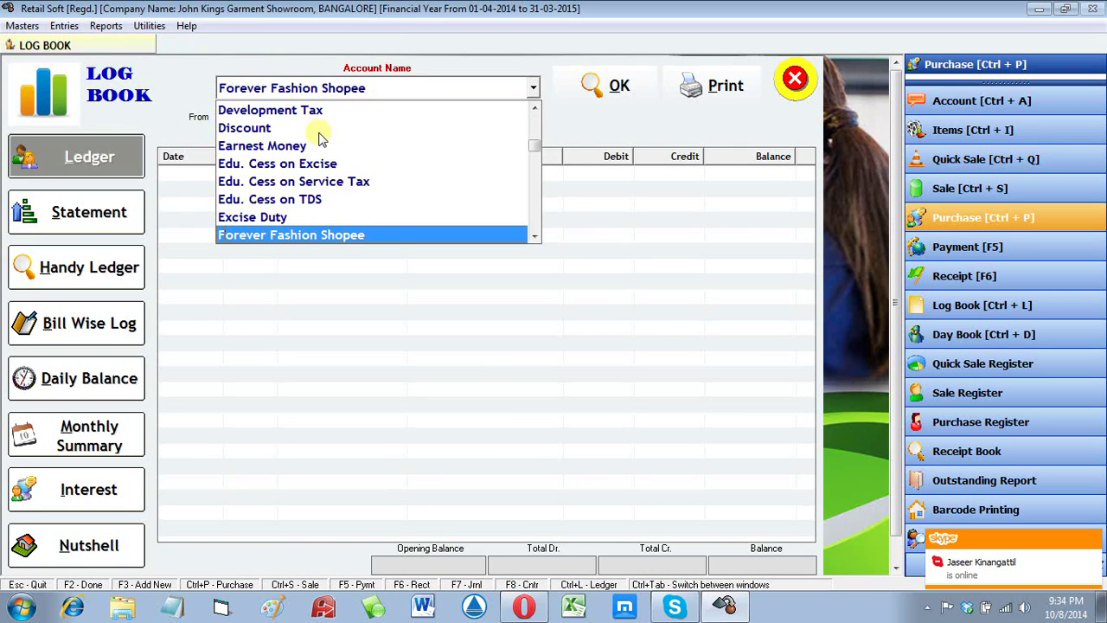
{"action": "left_click", "coordinate": [273, 235]}
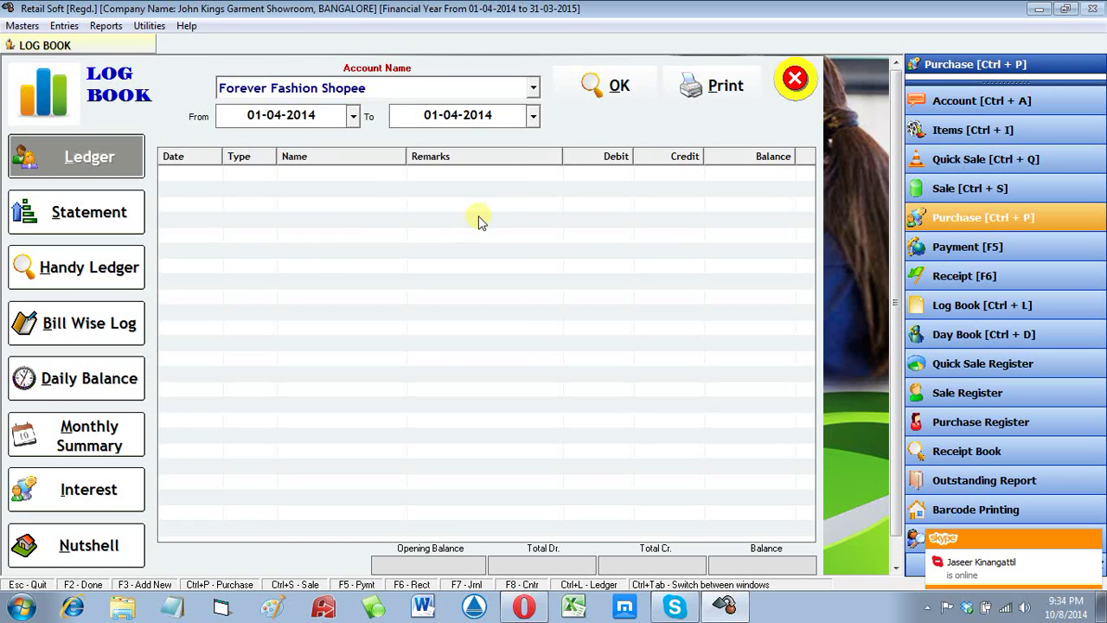
{"action": "left_click", "coordinate": [608, 84]}
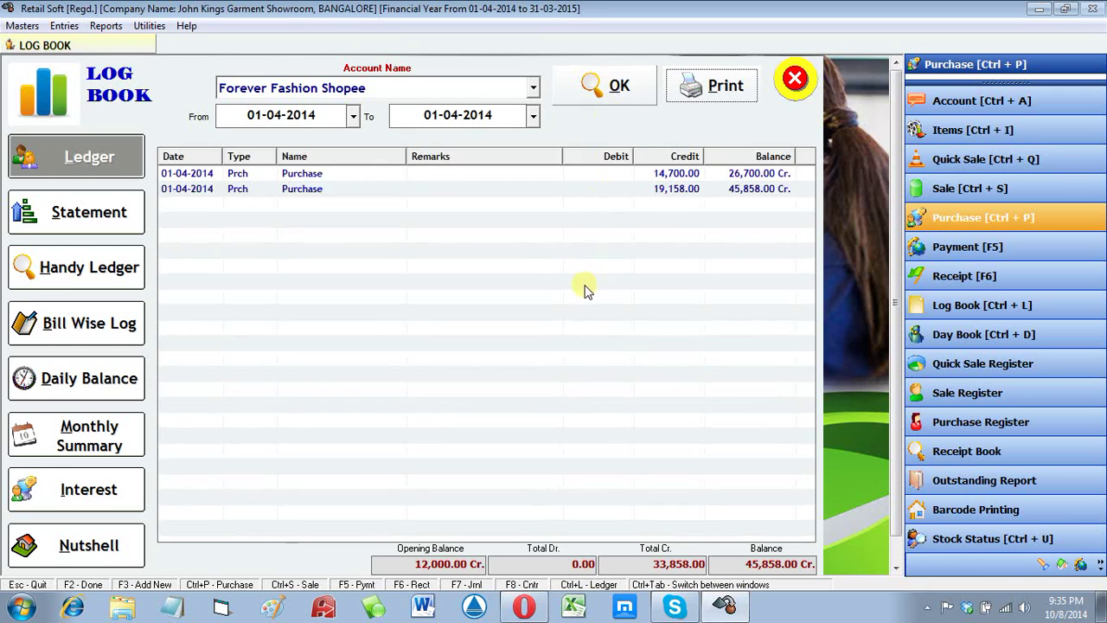
Step: Check the 19,158.00 purchase credit and 45,858.00 Cr. balance, then close the ledger
{"action": "left_click", "coordinate": [719, 191]}
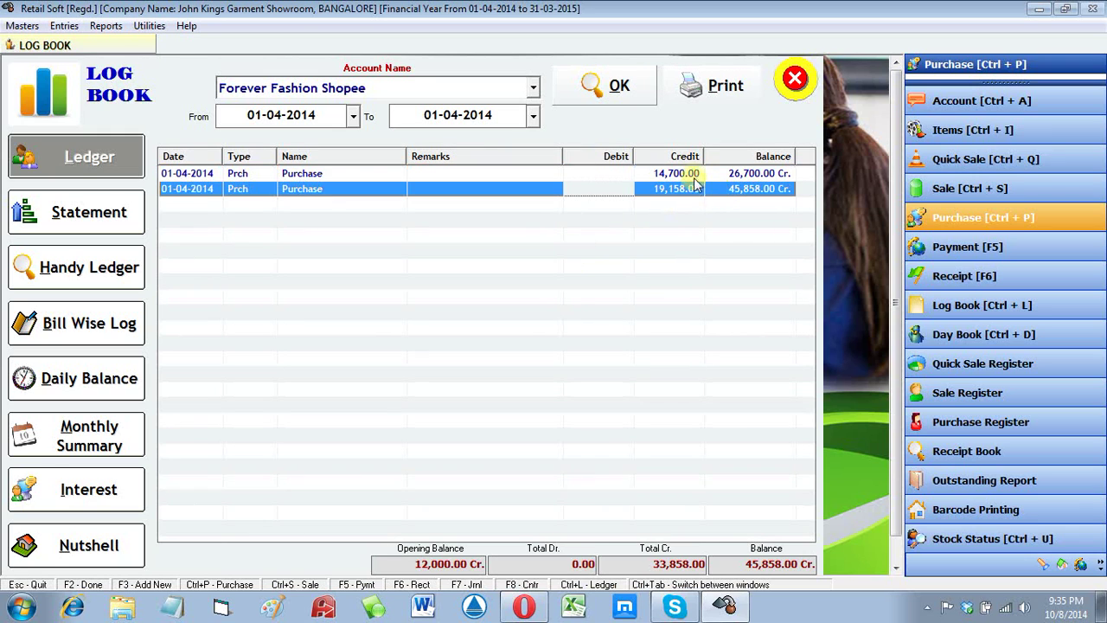
{"action": "scroll", "coordinate": [694, 179], "scroll_direction": "down", "scroll_amount": 2}
{"action": "scroll", "coordinate": [694, 182], "scroll_direction": "up", "scroll_amount": 2}
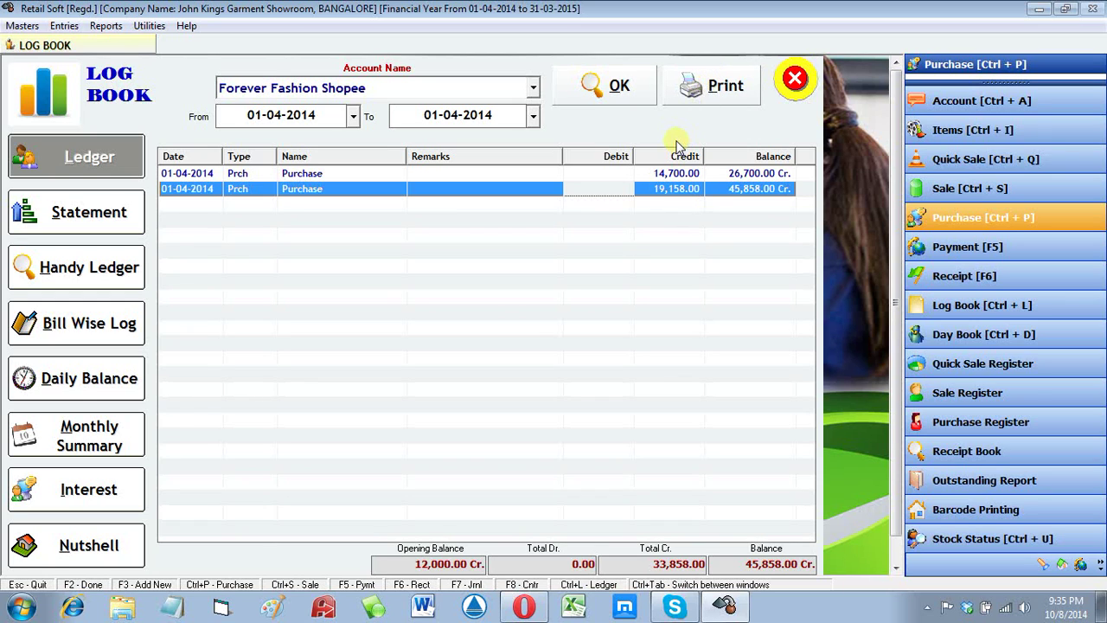
{"action": "key", "text": "Escape"}
{"action": "left_click", "coordinate": [64, 28]}
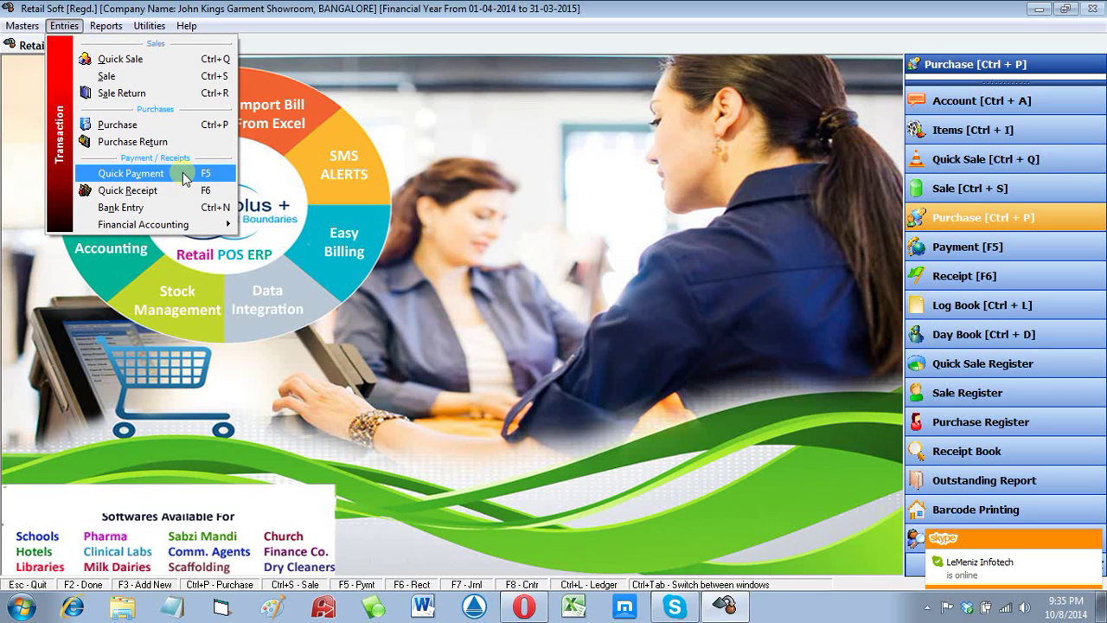
Step: Start a Cash quick payment, receipt 2 dated 02-04-2014, ready for the account name
{"action": "left_click", "coordinate": [182, 172]}
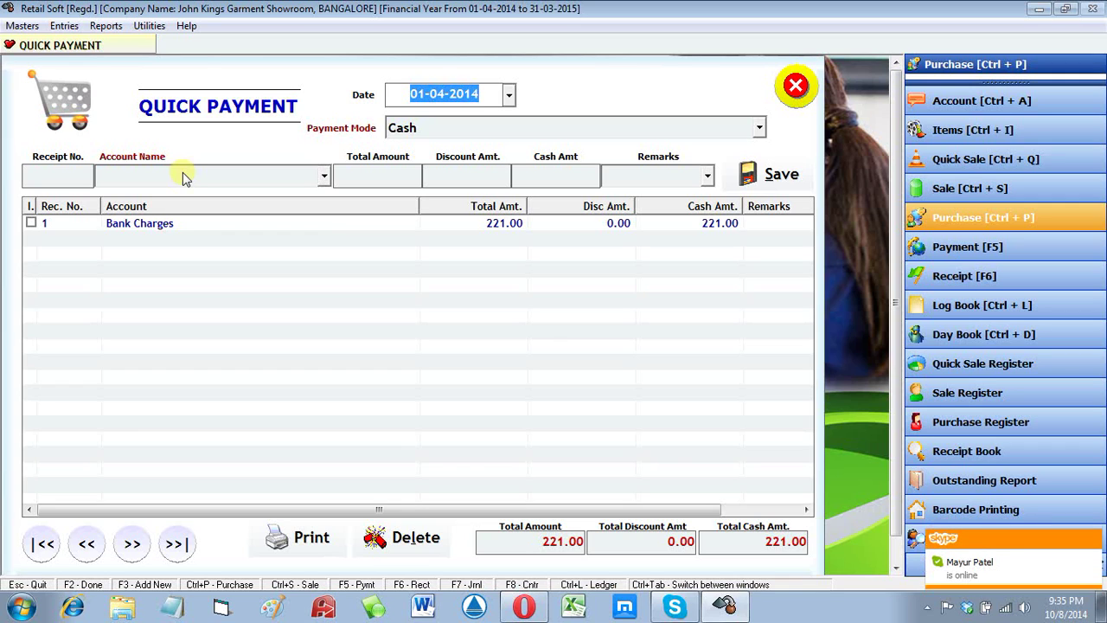
{"action": "key", "text": "Return"}
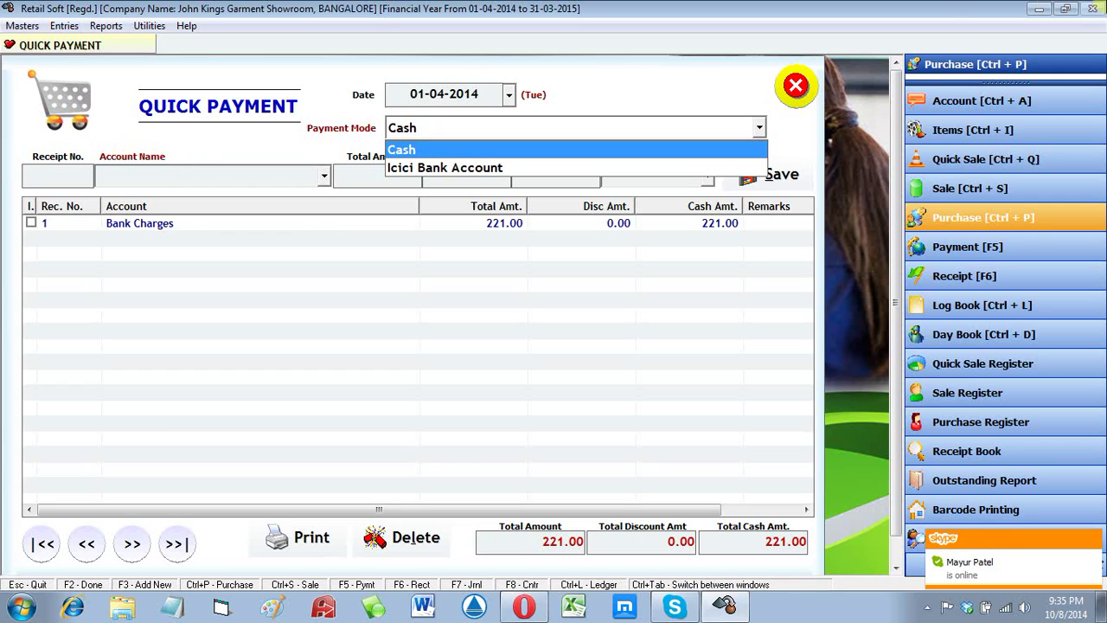
{"action": "left_click", "coordinate": [407, 90]}
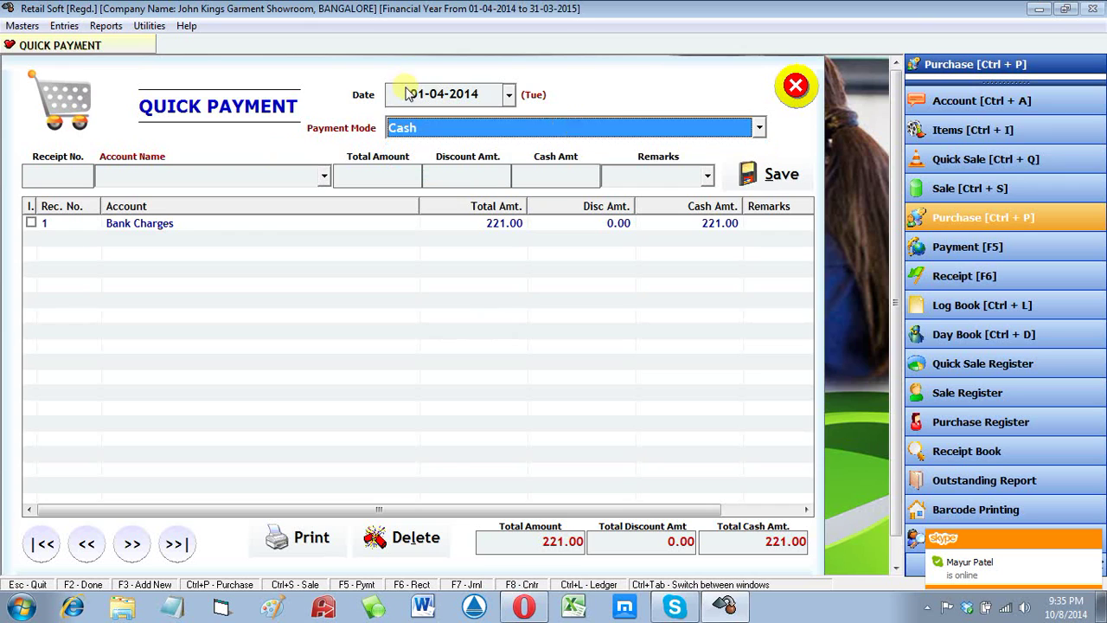
{"action": "left_click", "coordinate": [408, 100]}
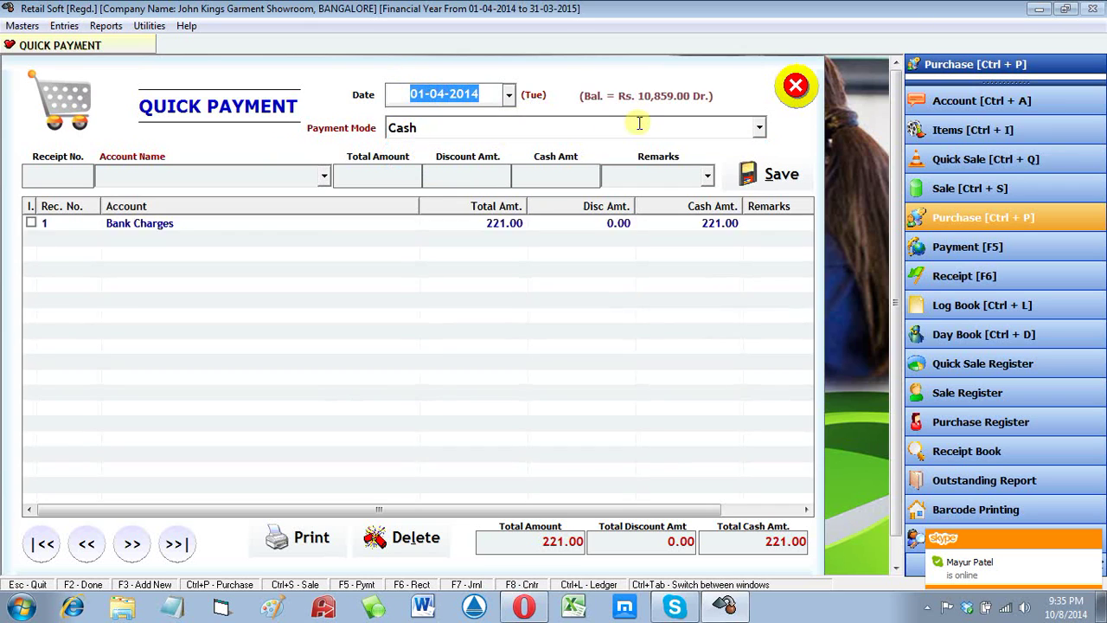
{"action": "type", "text": "2"}
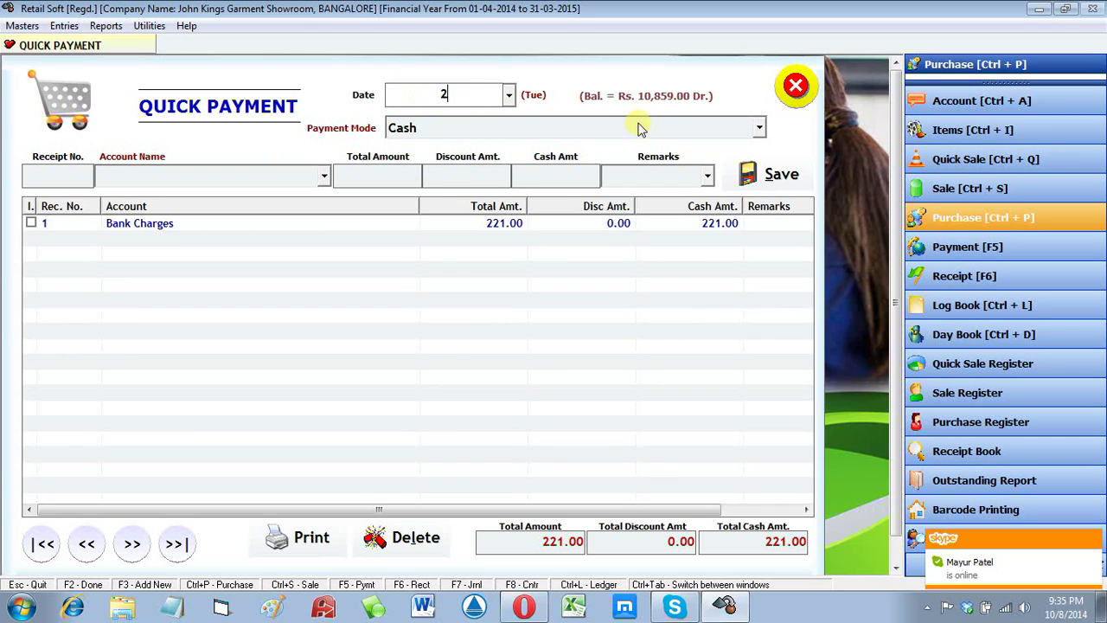
{"action": "type", "text": ".4"}
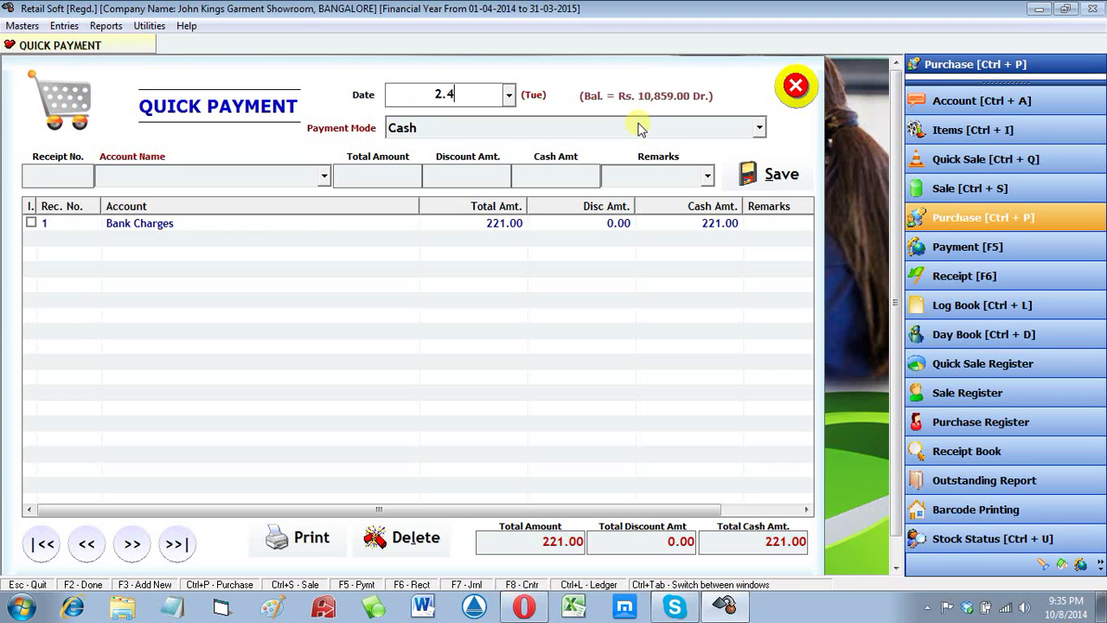
{"action": "key", "text": "Return"}
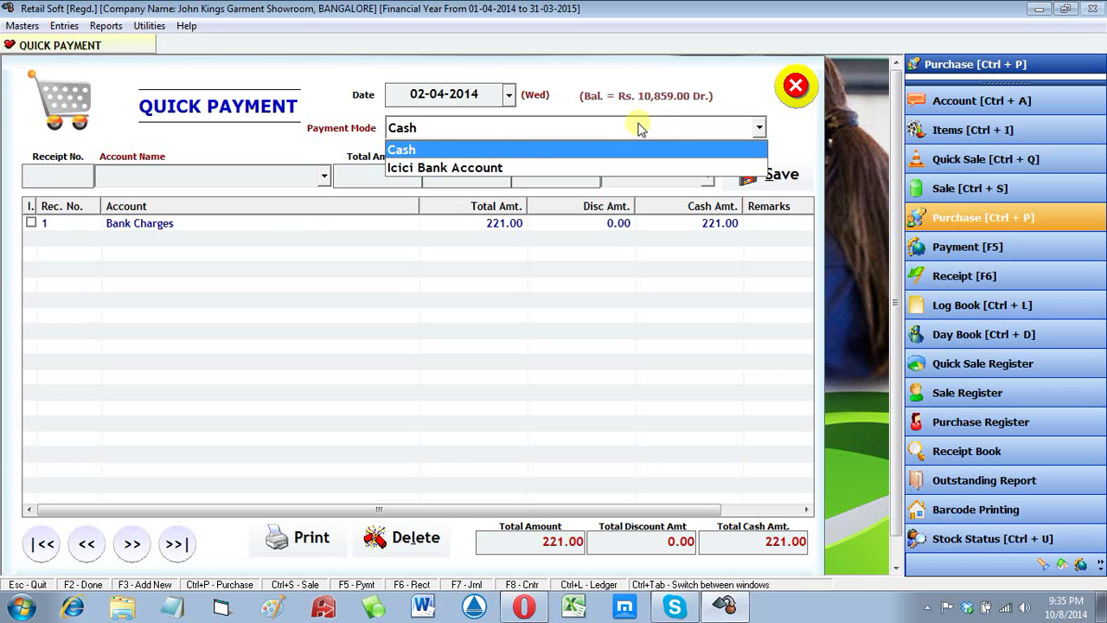
{"action": "key", "text": "Return"}
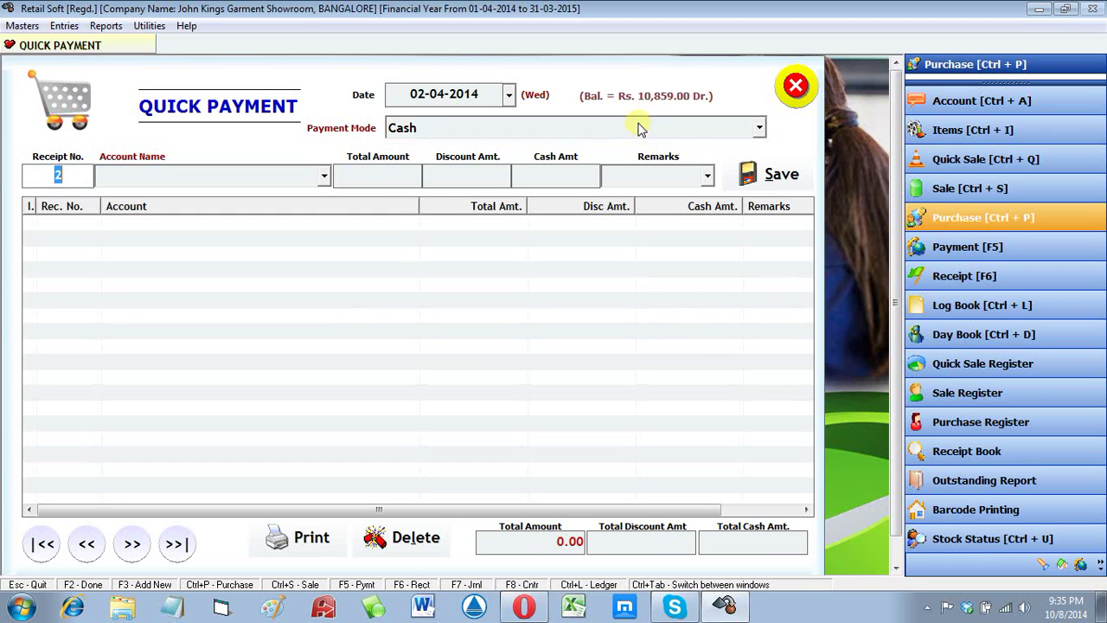
{"action": "key", "text": "Return"}
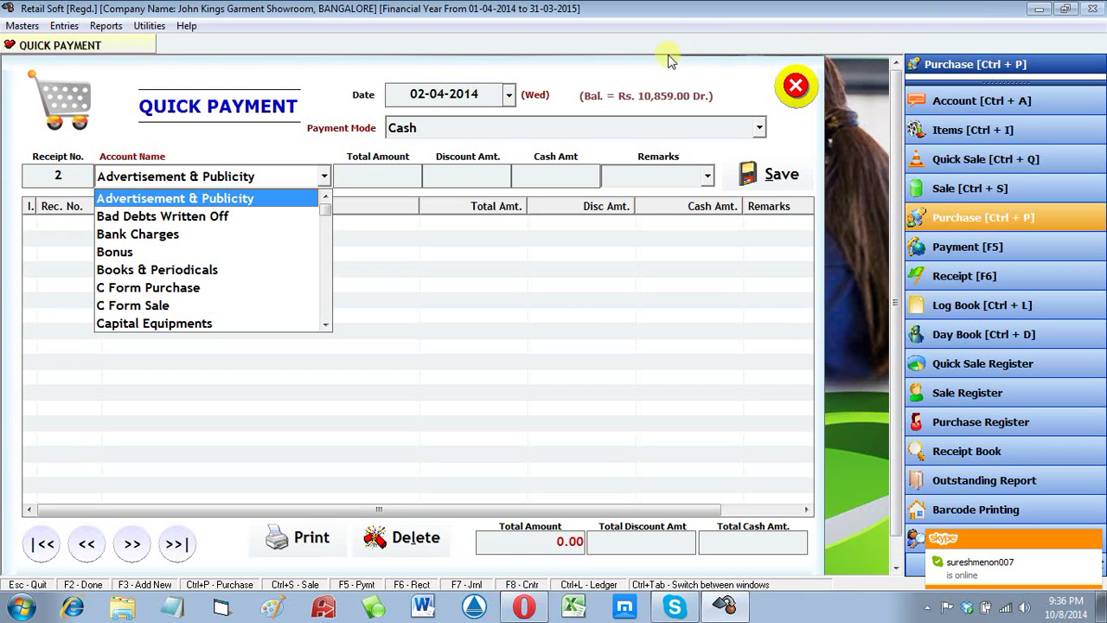
Step: Keep Cash as the payment mode and select the Forever Fashion Shopee account
{"action": "left_click", "coordinate": [462, 99]}
{"action": "left_click", "coordinate": [474, 130]}
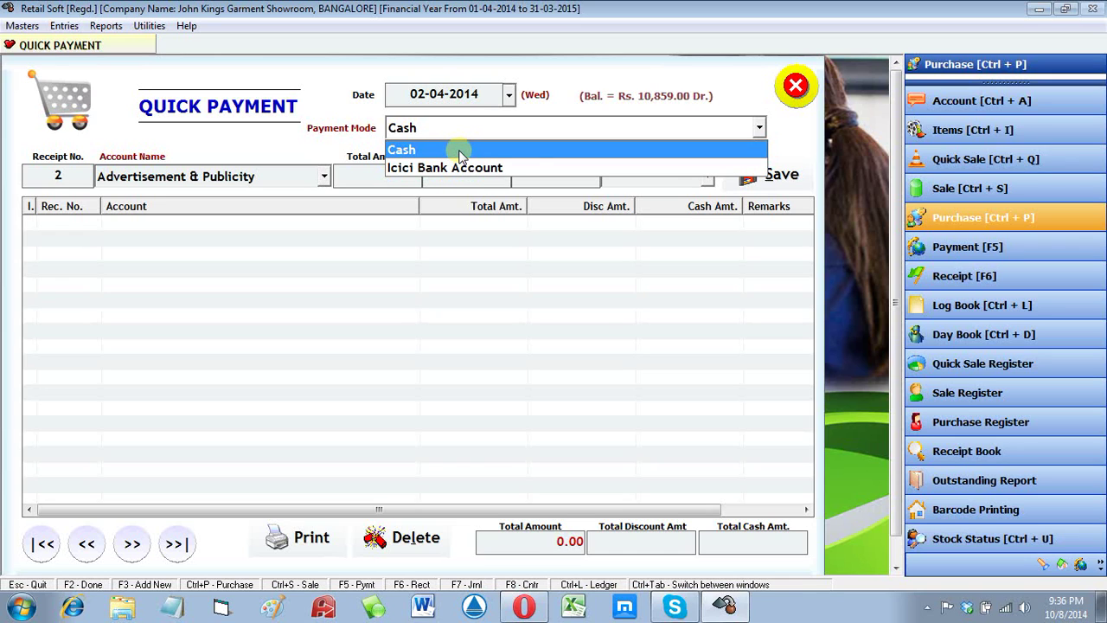
{"action": "left_click", "coordinate": [461, 153]}
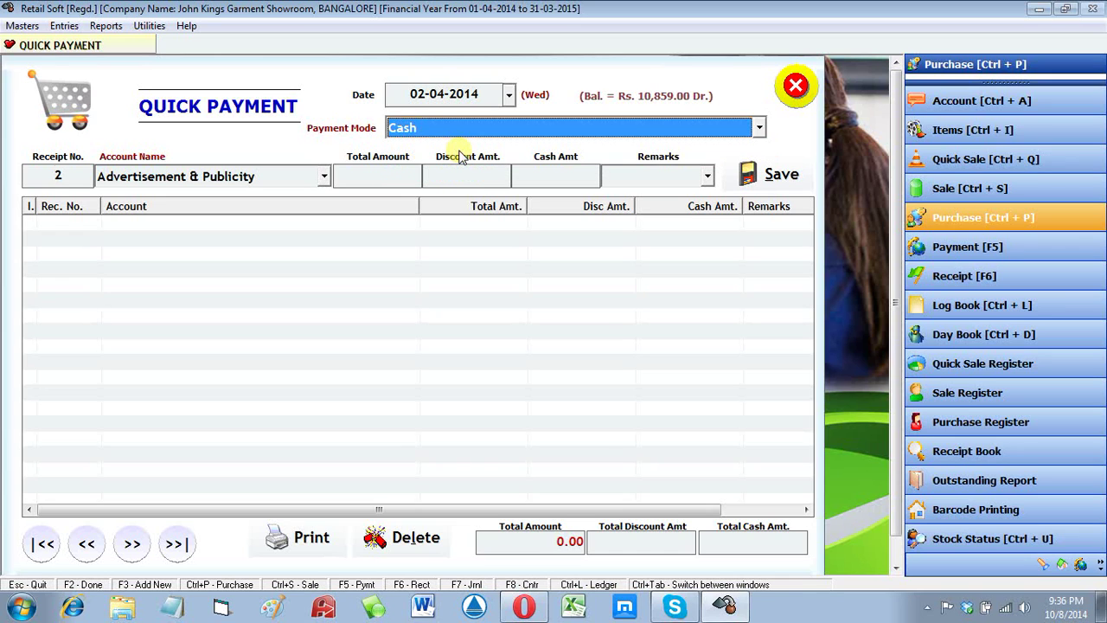
{"action": "key", "text": "Return"}
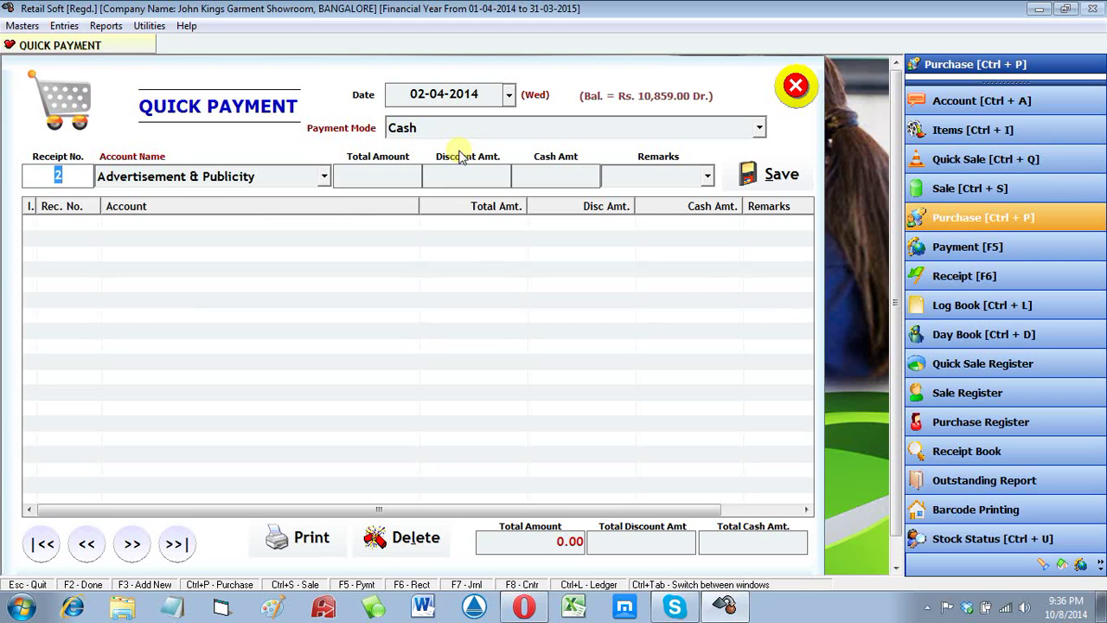
{"action": "key", "text": "Return"}
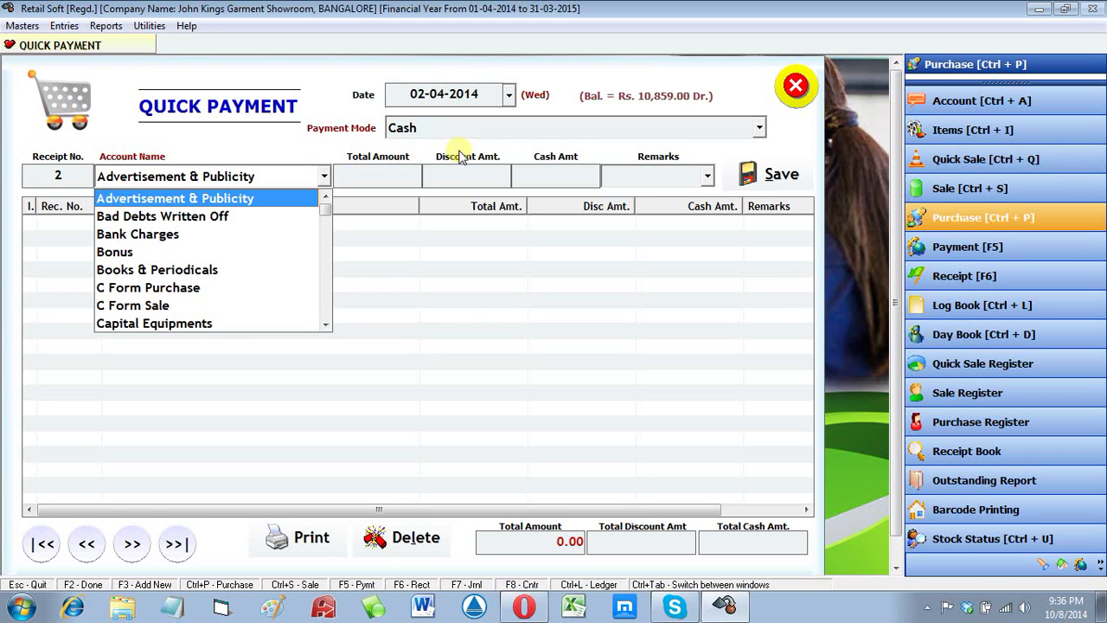
{"action": "key", "text": "f"}
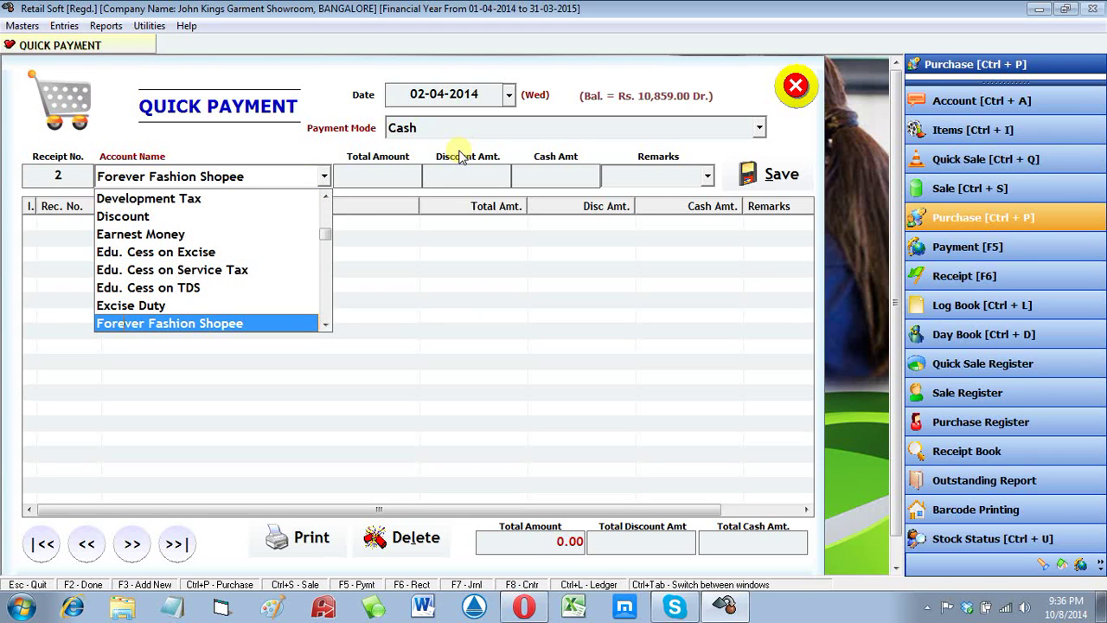
{"action": "key", "text": "Return"}
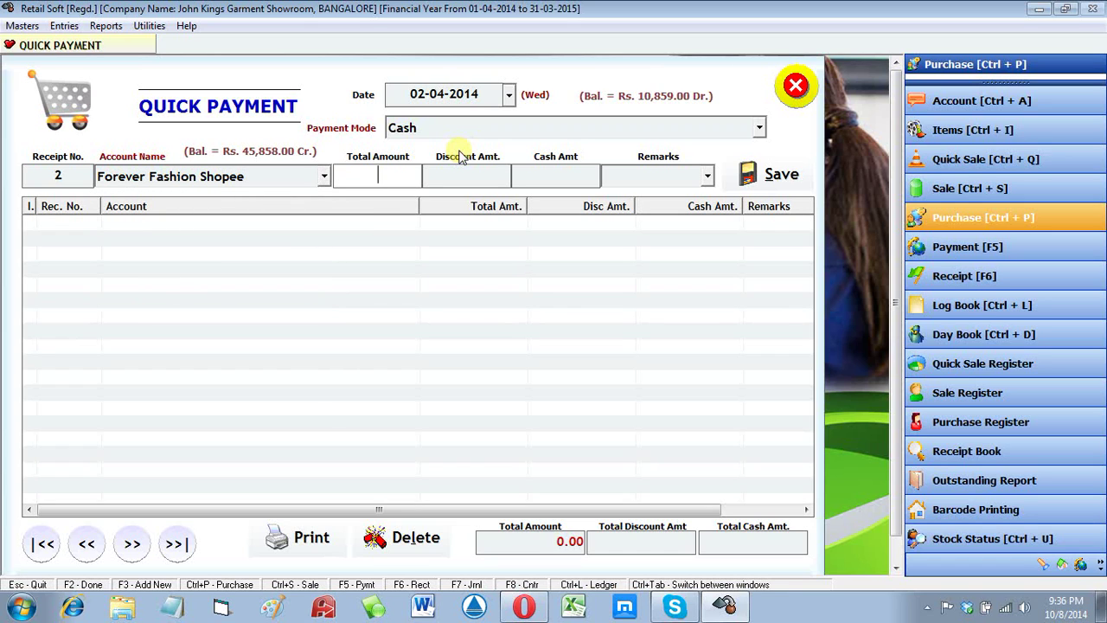
Step: Enter a 10000 amount with a 200 discount, leaving 9800 cash paid
{"action": "type", "text": "10000"}
{"action": "key", "text": "Return"}
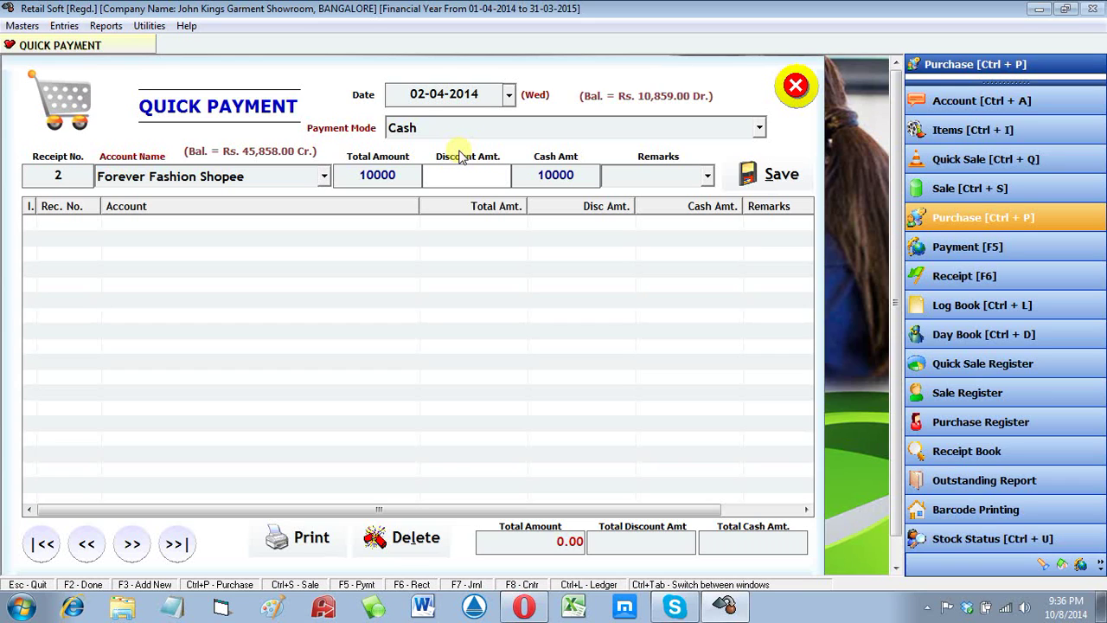
{"action": "type", "text": "200"}
{"action": "key", "text": "Tab"}
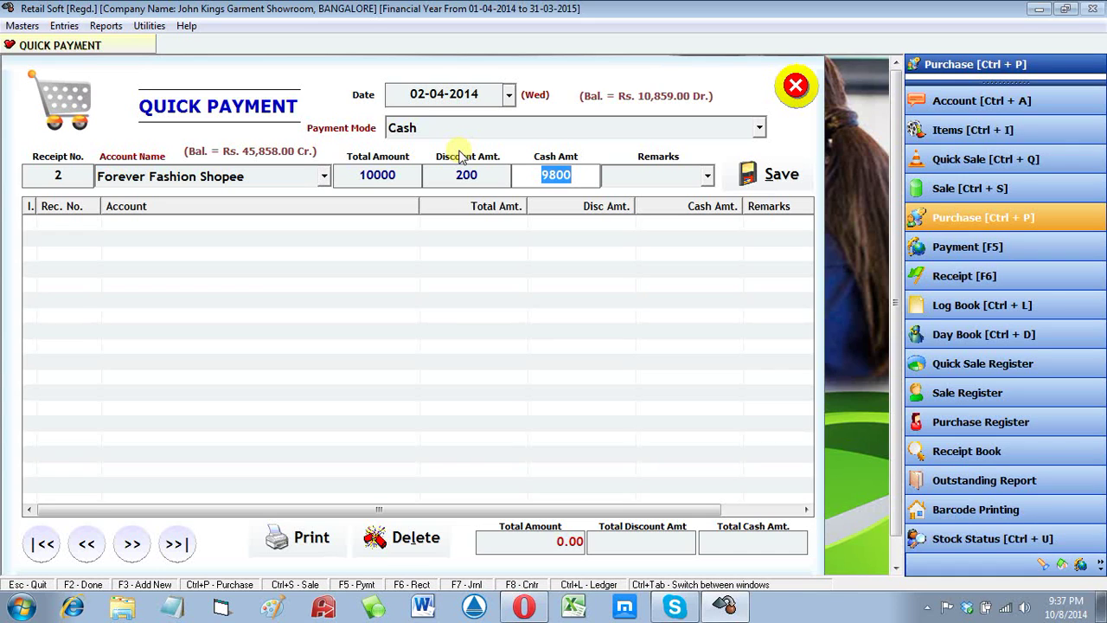
{"action": "key", "text": "Return"}
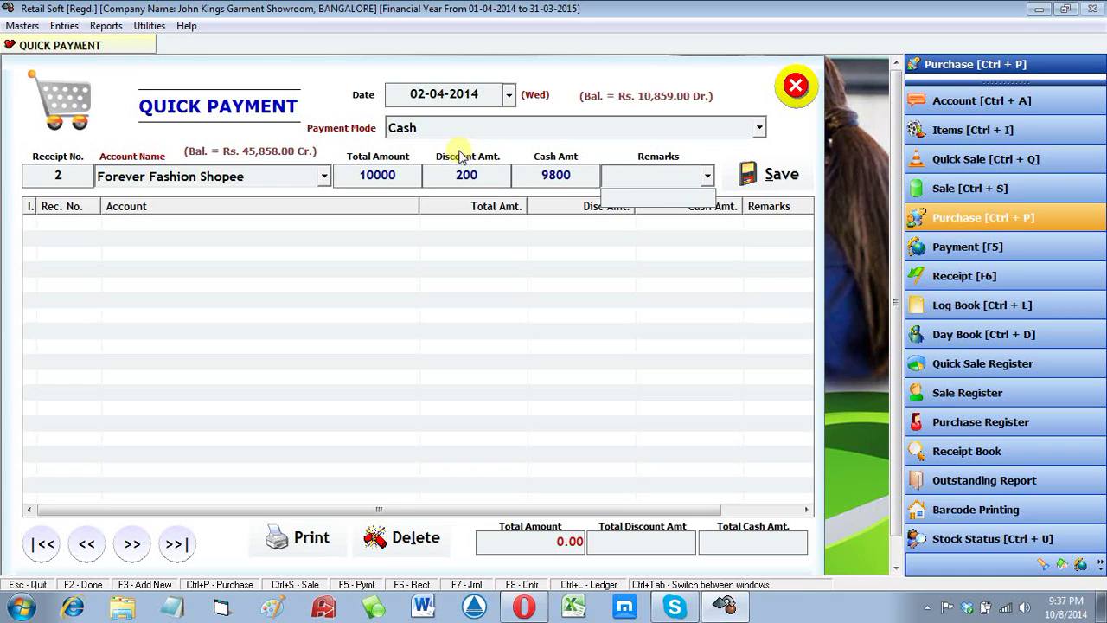
Step: Add a 'Being Cash Paid to' remark naming the payee and save the payment
{"action": "type", "text": "bEING"}
{"action": "key", "text": "BackSpace"}
{"action": "key", "text": "BackSpace"}
{"action": "key", "text": "BackSpace"}
{"action": "key", "text": "BackSpace"}
{"action": "key", "text": "BackSpace"}
{"action": "key", "text": "BackSpace"}
{"action": "type", "text": "Be"}
{"action": "type", "text": "ing Cas"}
{"action": "type", "text": "h Paid"}
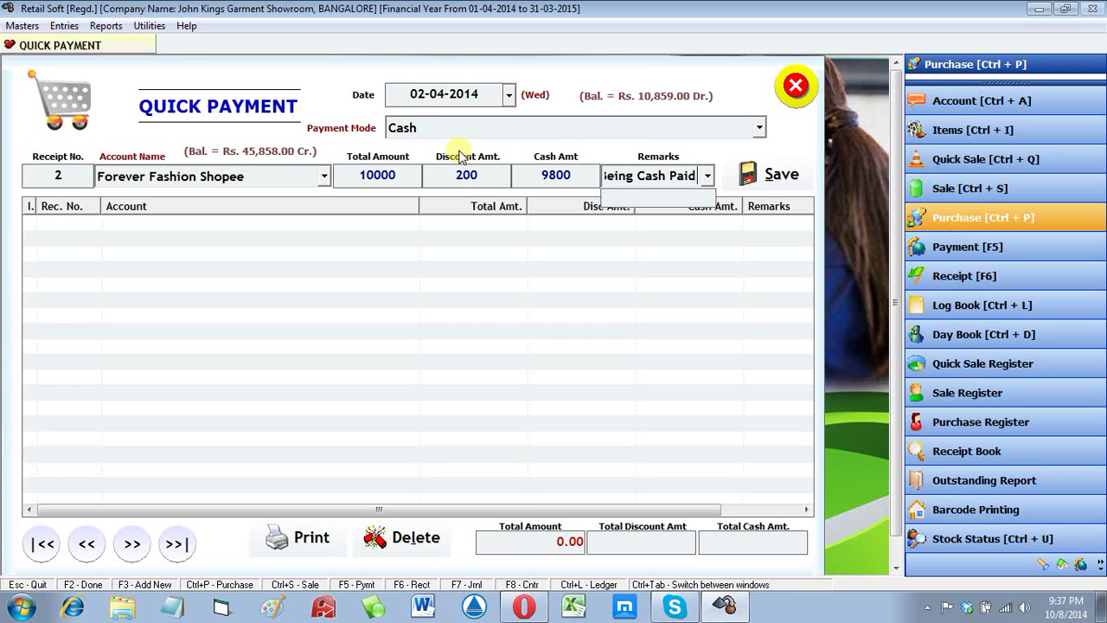
{"action": "type", "text": " to M"}
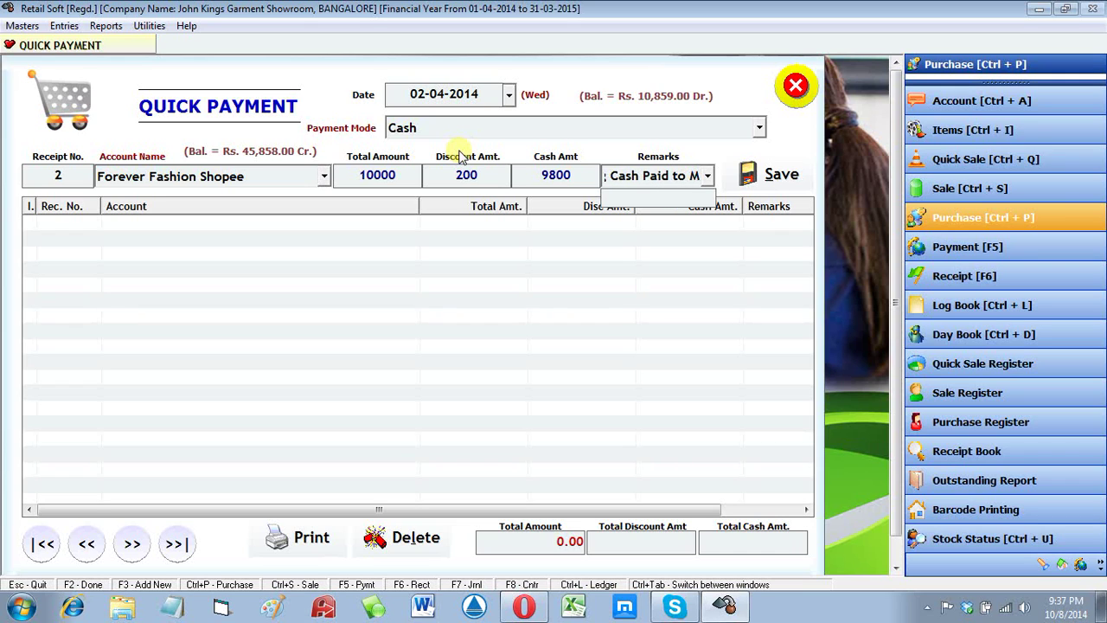
{"action": "type", "text": "r. Rajan"}
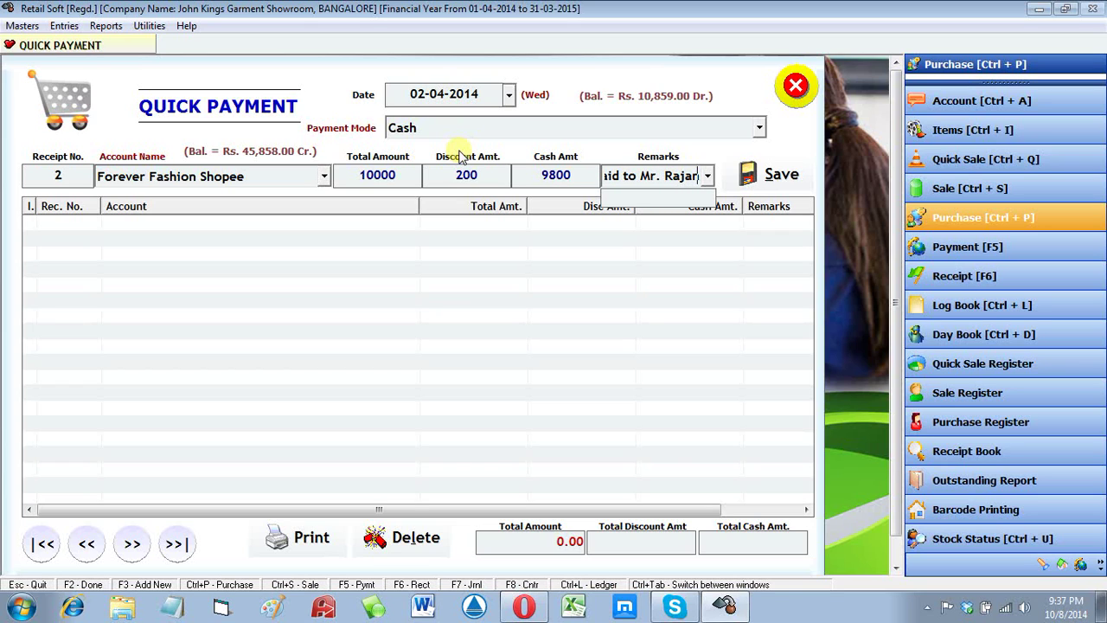
{"action": "key", "text": "Tab"}
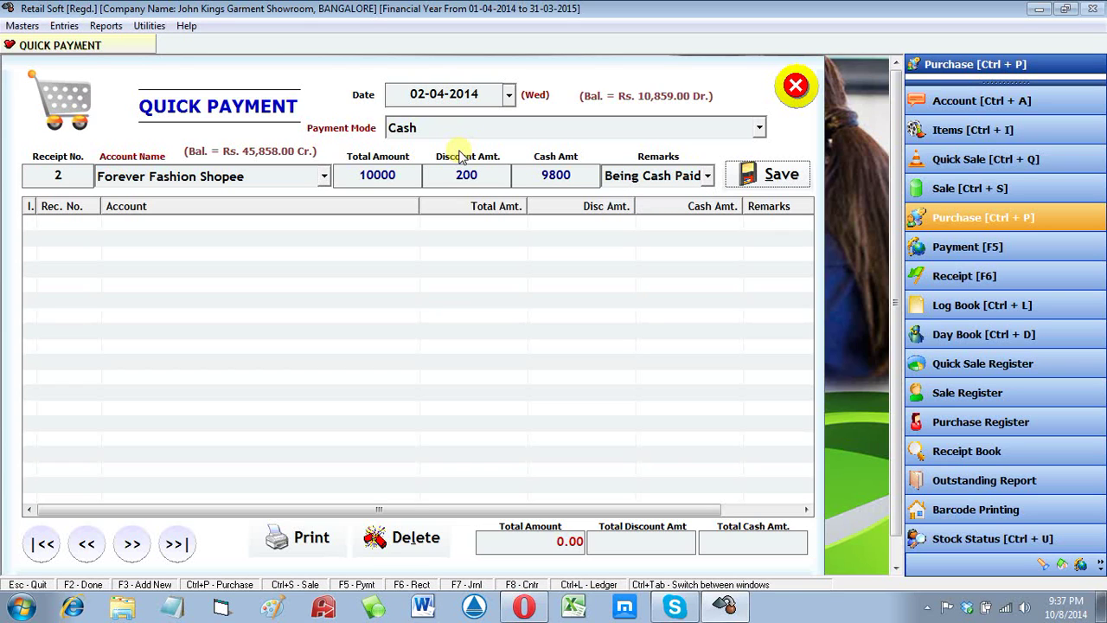
{"action": "key", "text": "Return"}
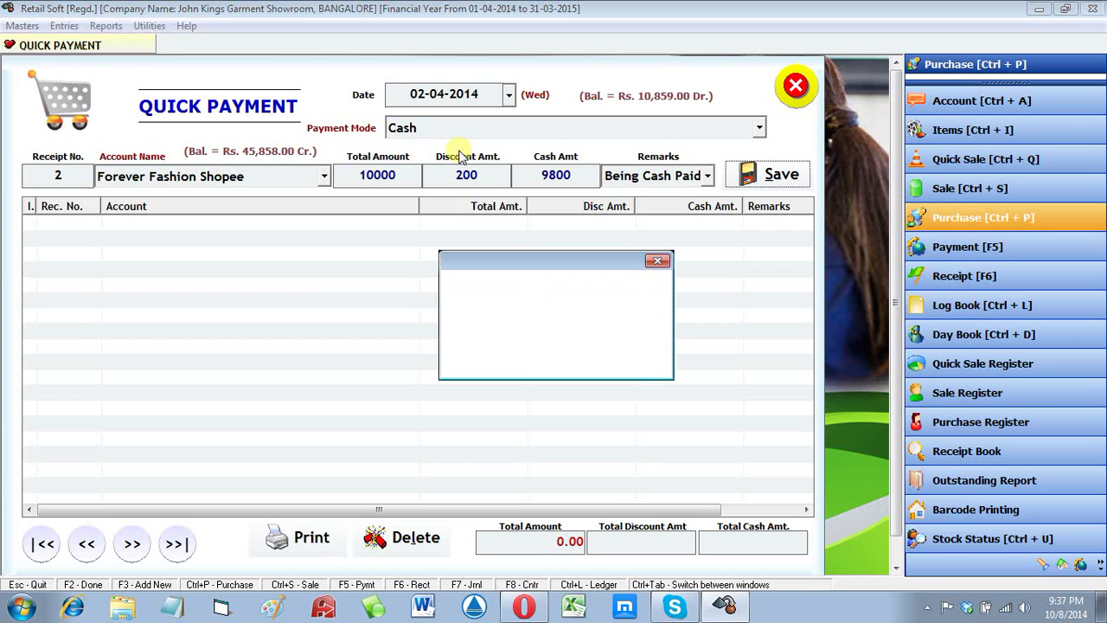
Step: Acknowledge the saved confirmation for receipt 2 and close the Quick Payment window
{"action": "key", "text": "Return"}
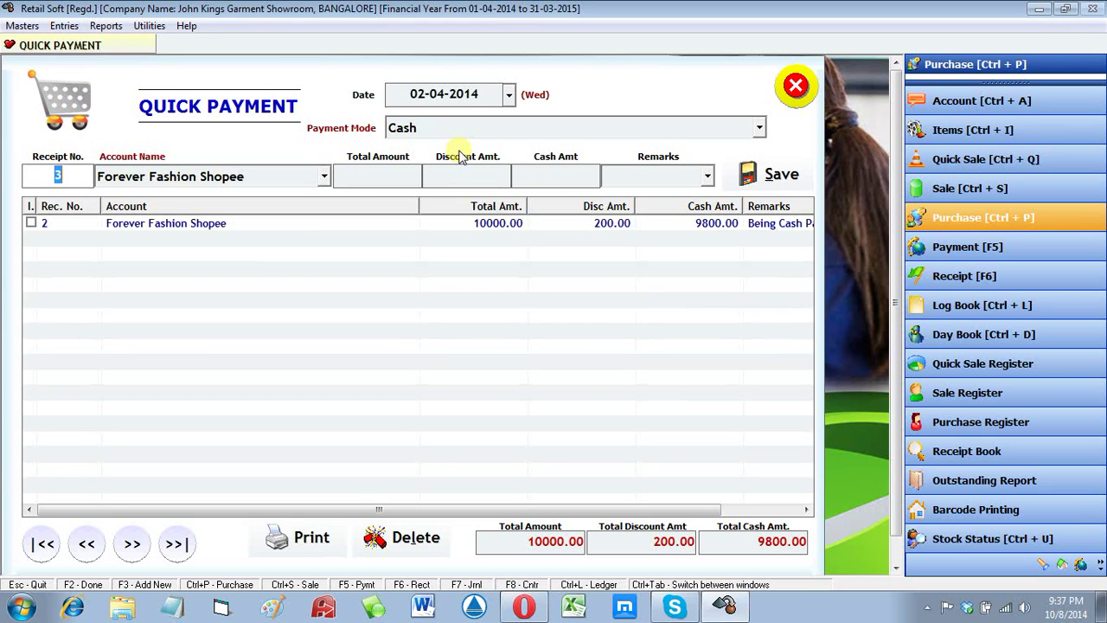
{"action": "left_click", "coordinate": [801, 86]}
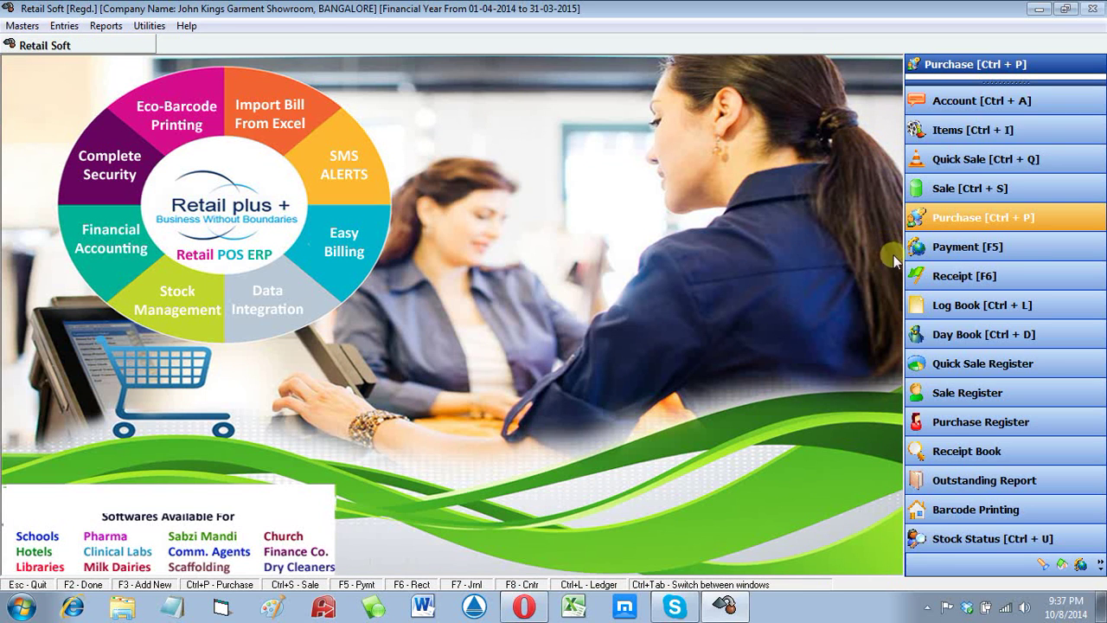
Step: Run the Log Book ledger for Forever Fashion Shopee from 01-04-2014 to 02-04-2014
{"action": "left_click", "coordinate": [936, 307]}
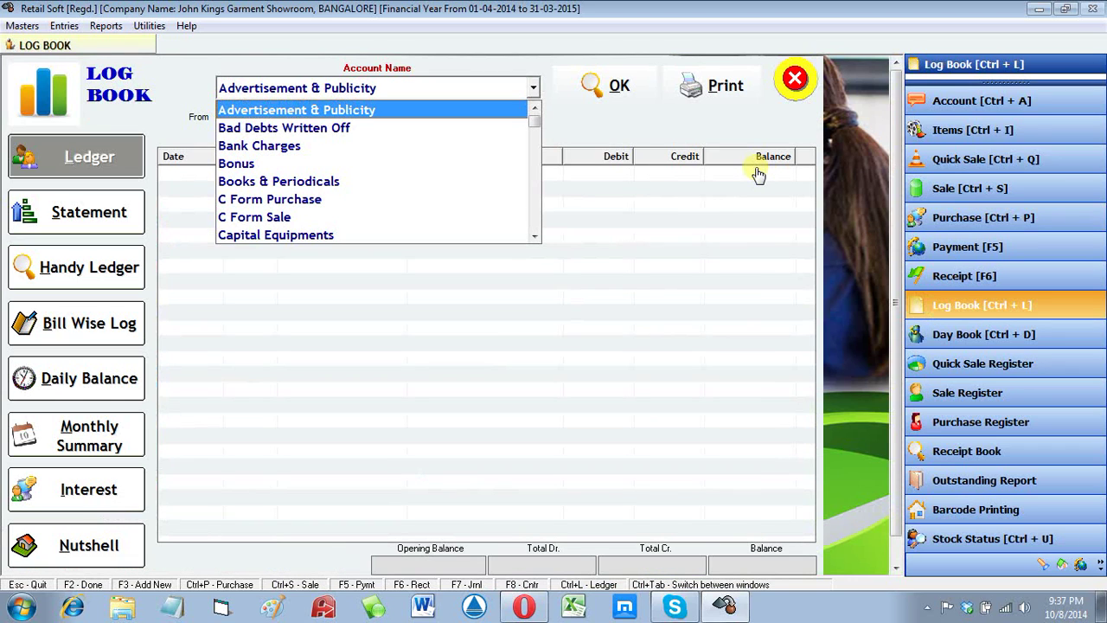
{"action": "key", "text": "f"}
{"action": "key", "text": "Return"}
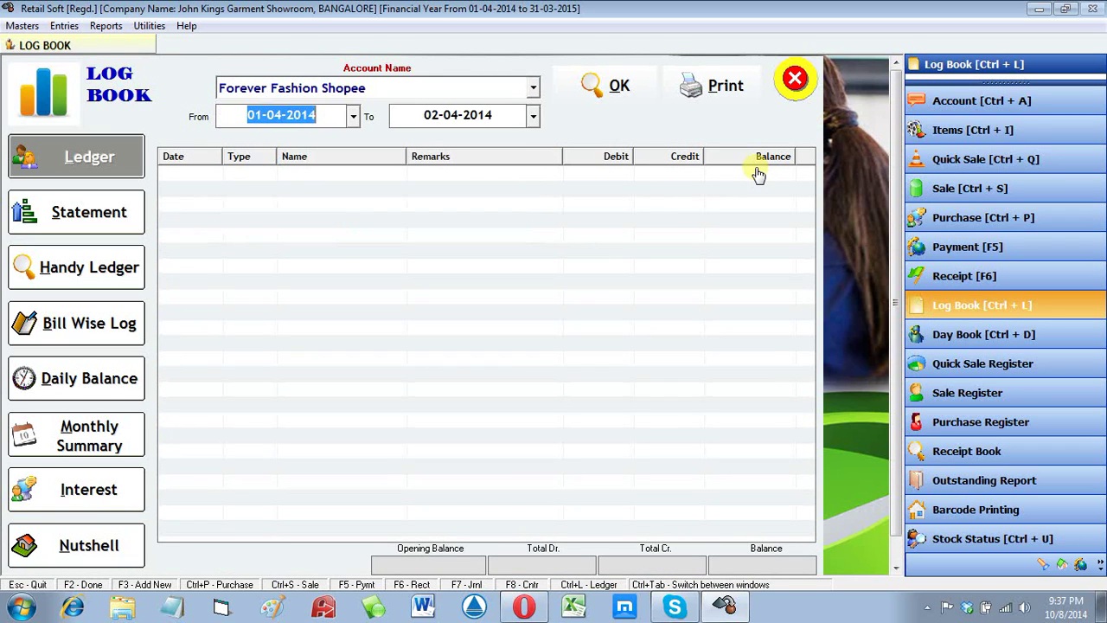
{"action": "key", "text": "Return"}
{"action": "key", "text": "Return"}
{"action": "key", "text": "Return"}
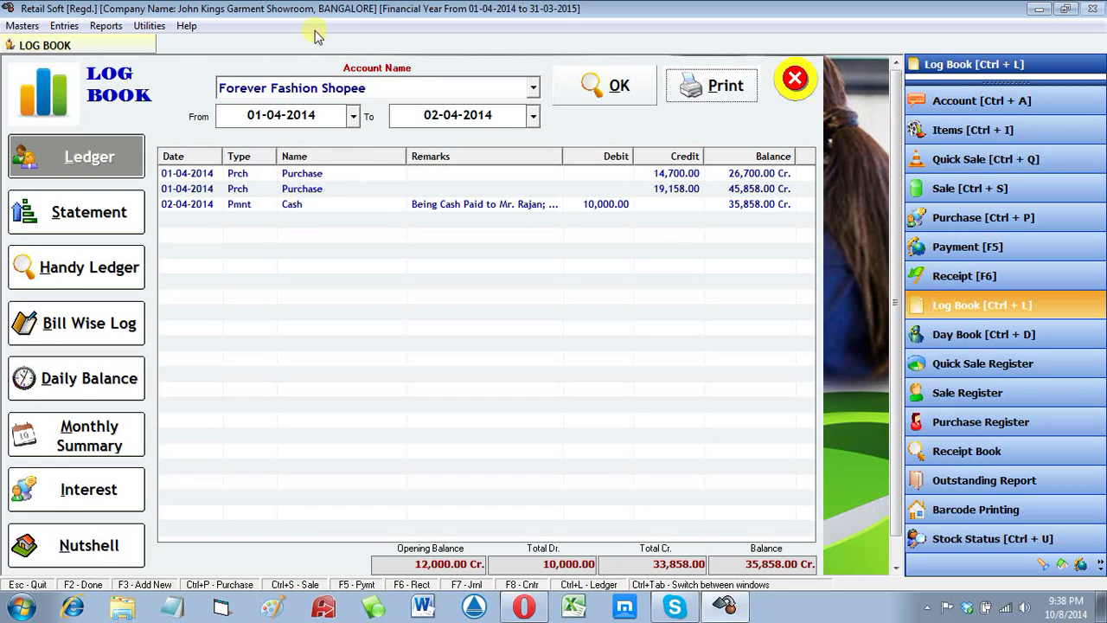
Step: Inspect the two purchase entries and the 10,000 cash payment, then close the ledger
{"action": "left_click", "coordinate": [392, 205]}
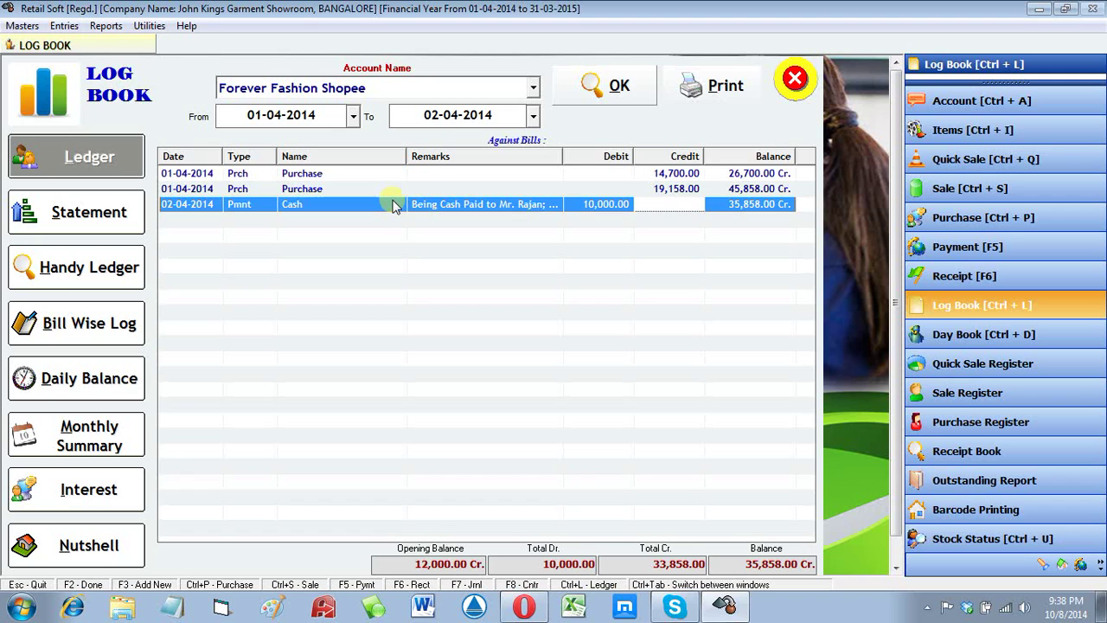
{"action": "left_click", "coordinate": [424, 190]}
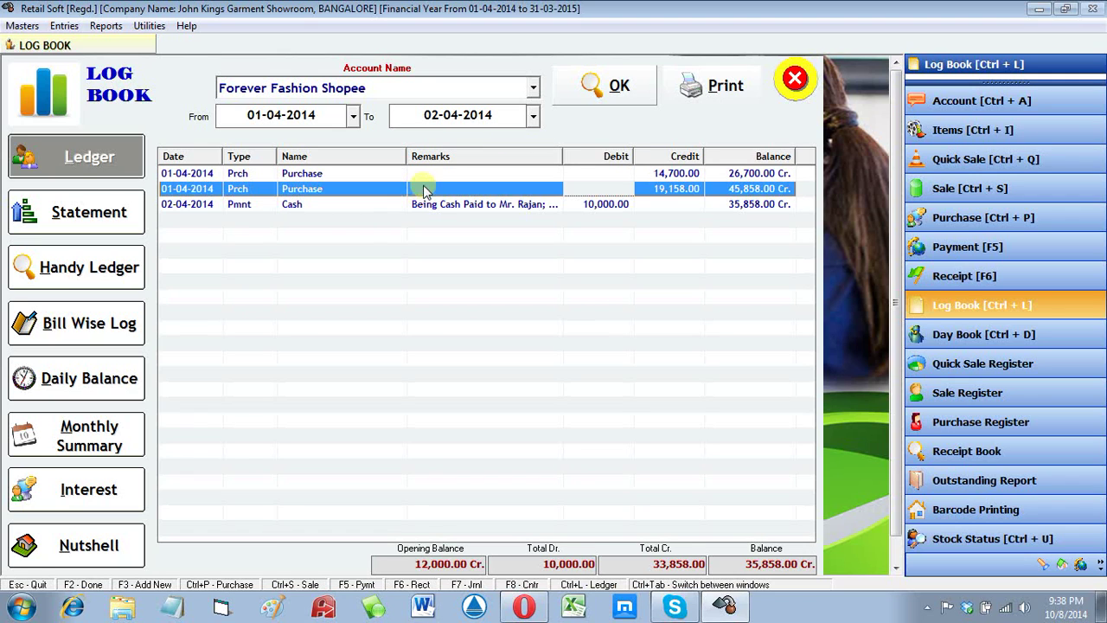
{"action": "left_click", "coordinate": [443, 174]}
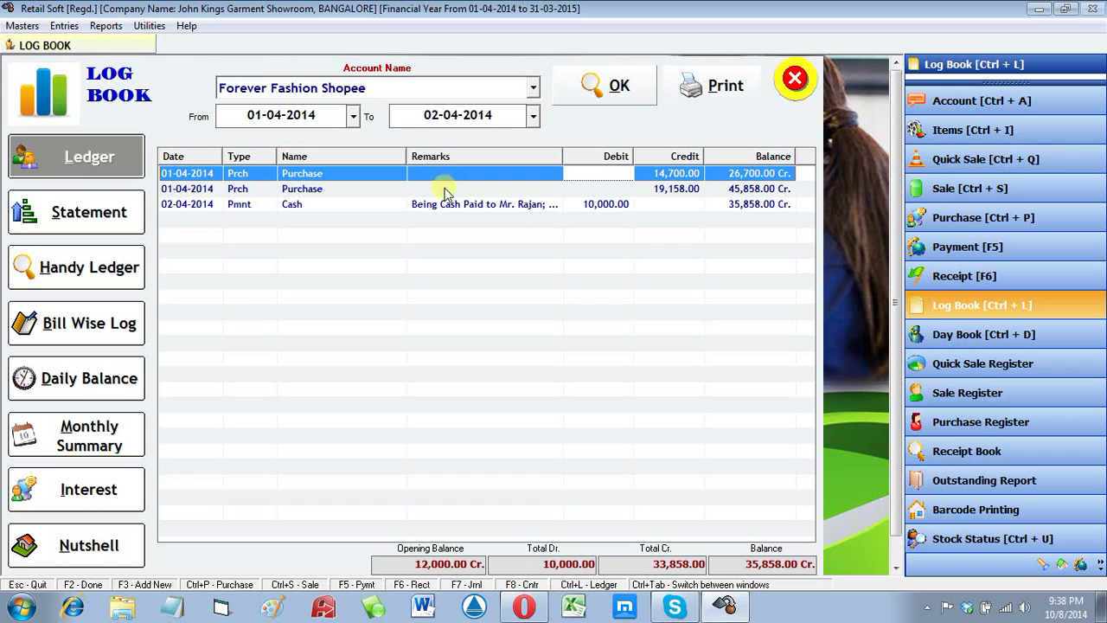
{"action": "left_click", "coordinate": [446, 208]}
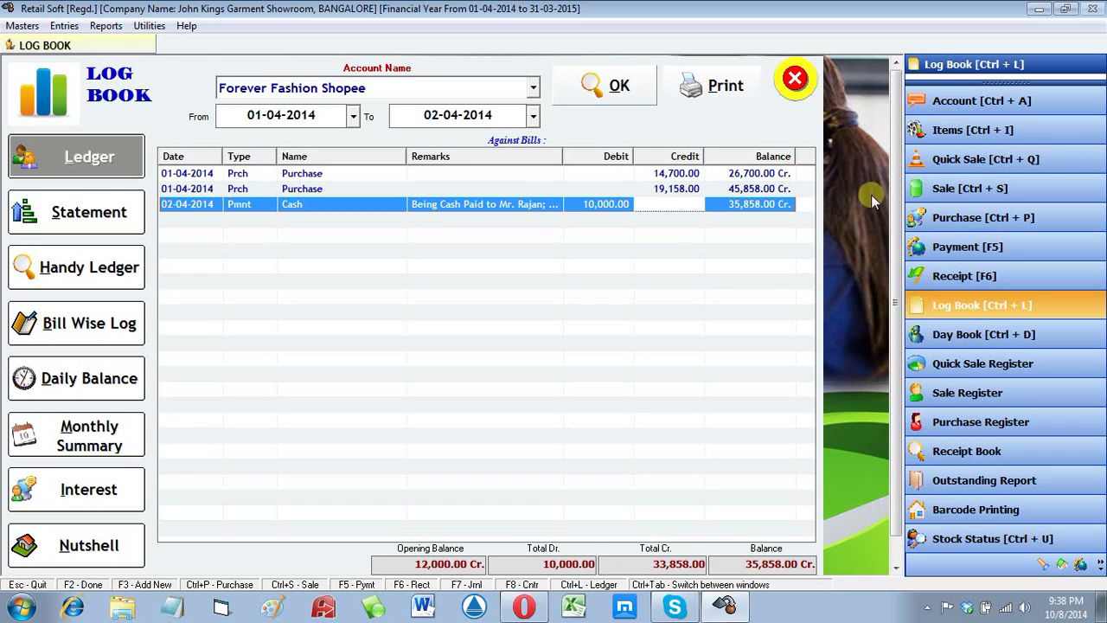
{"action": "left_click", "coordinate": [795, 78]}
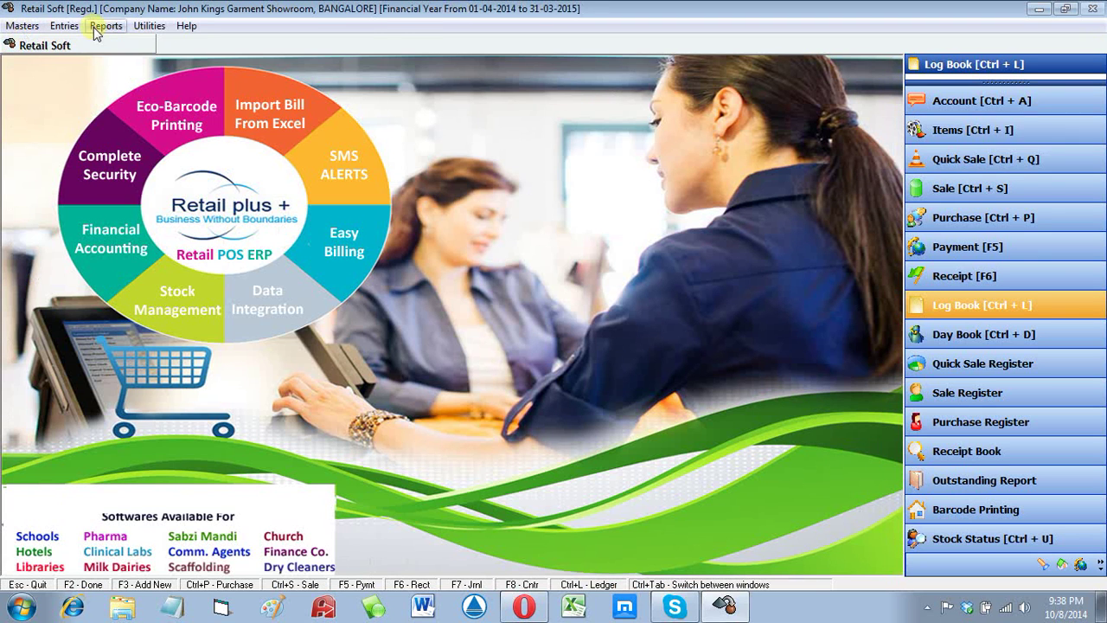
{"action": "left_click", "coordinate": [106, 25]}
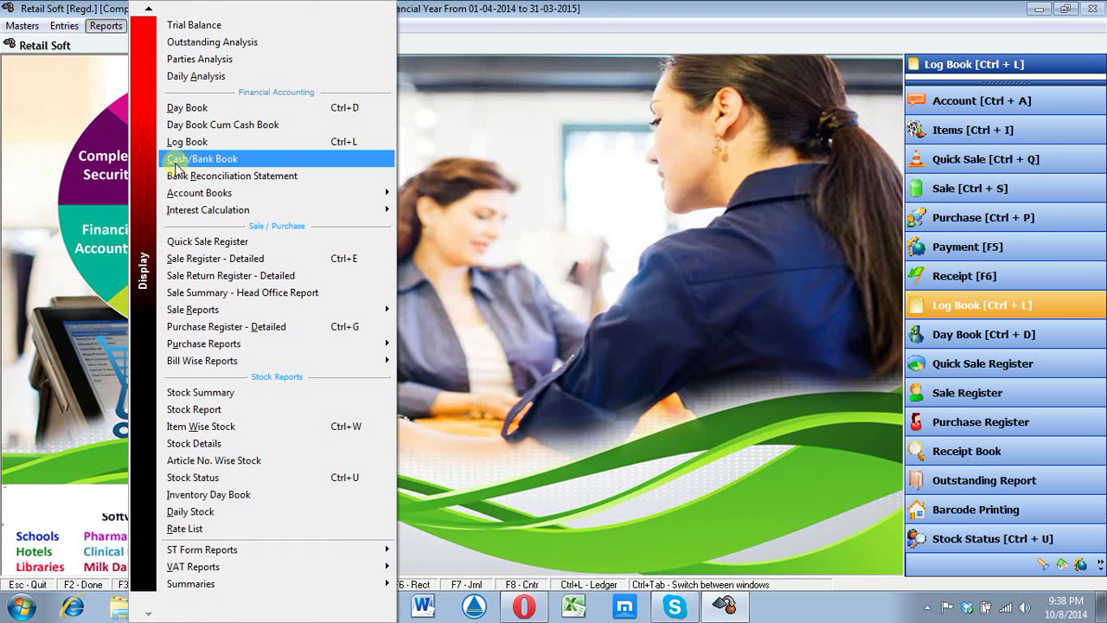
{"action": "left_click", "coordinate": [188, 109]}
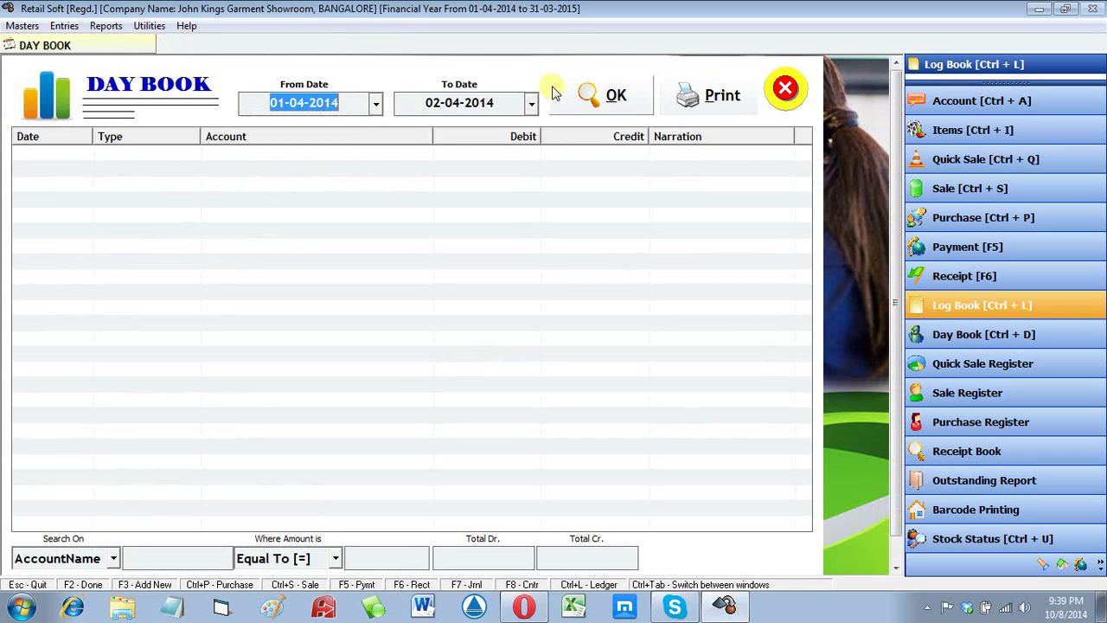
{"action": "left_click", "coordinate": [573, 94]}
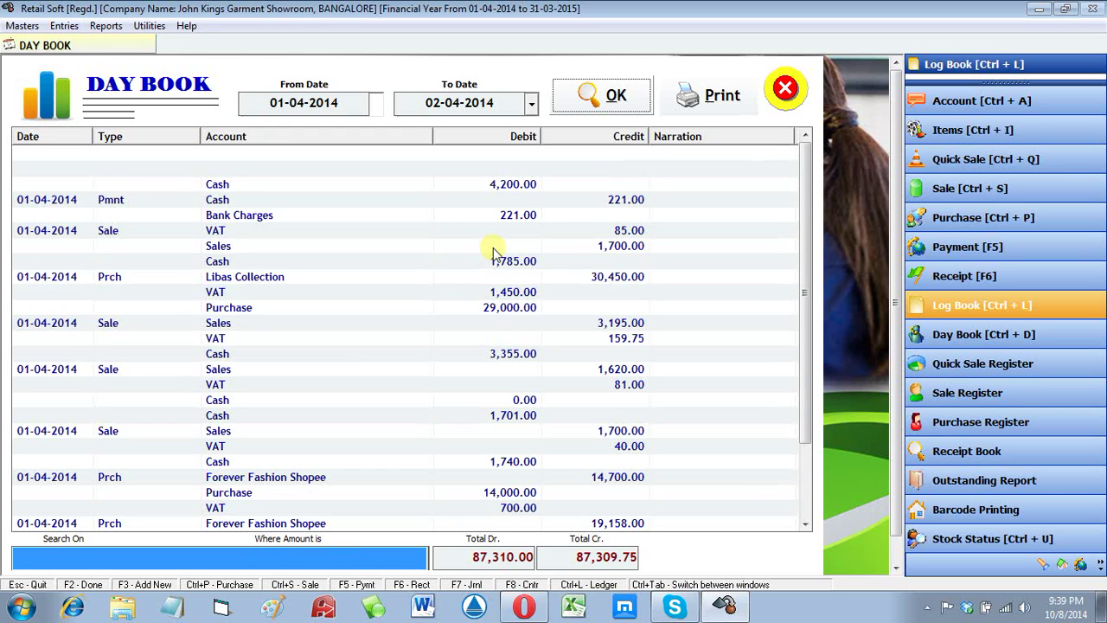
{"action": "left_click", "coordinate": [787, 100]}
{"action": "left_click", "coordinate": [105, 25]}
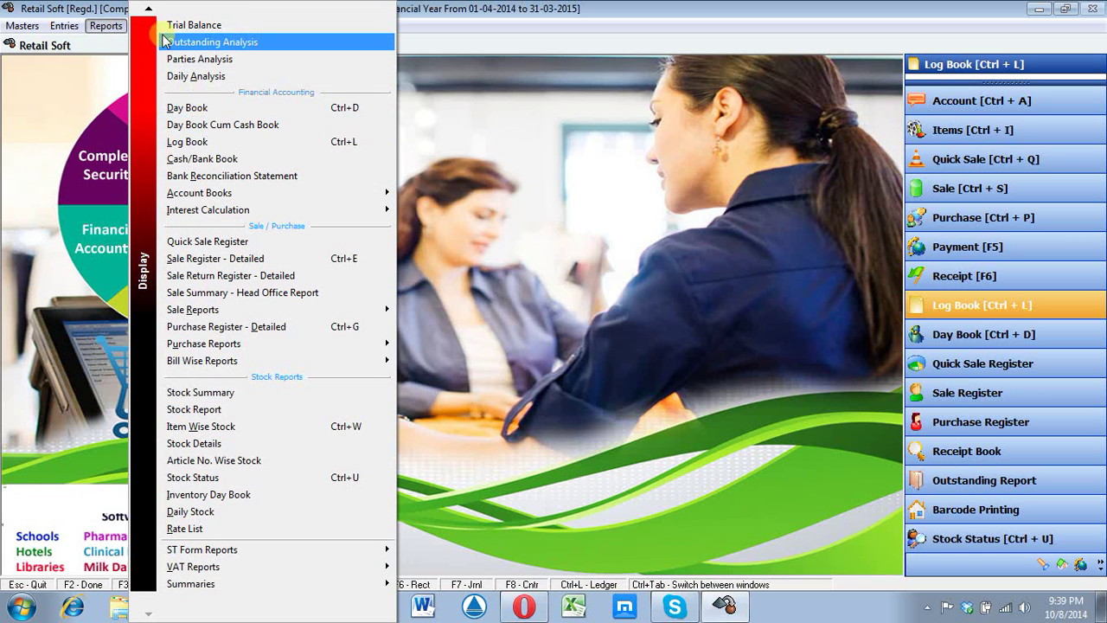
Step: Load the Profit & Loss report as at 02-04-2014, showing a 49,051.72 net loss, and close it
{"action": "left_click", "coordinate": [145, 11]}
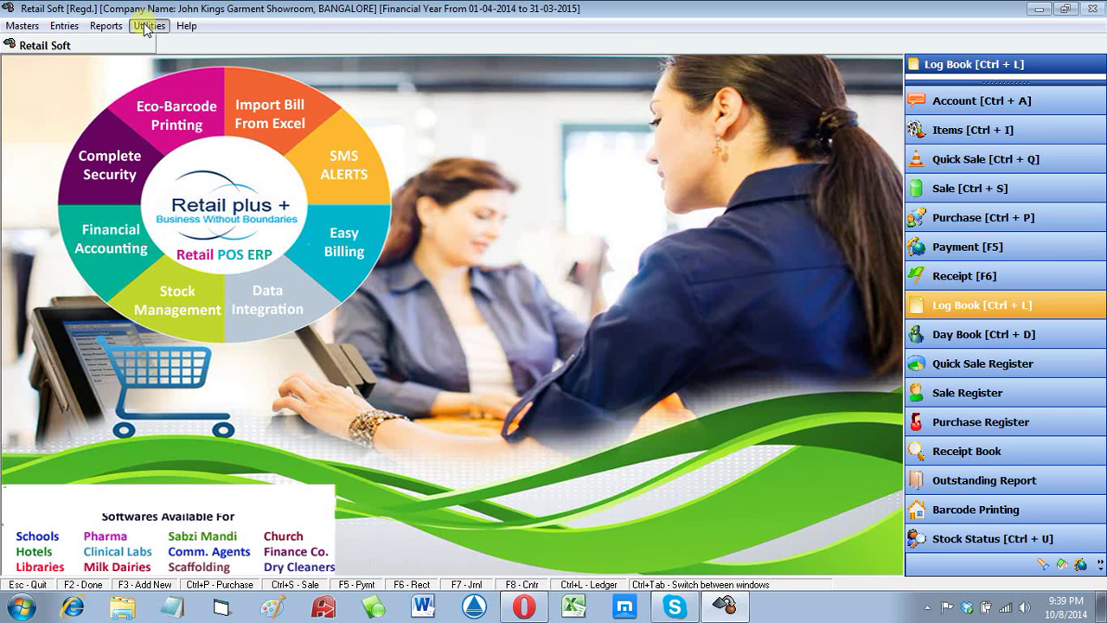
{"action": "left_click", "coordinate": [147, 26]}
{"action": "mouse_move", "coordinate": [106, 26]}
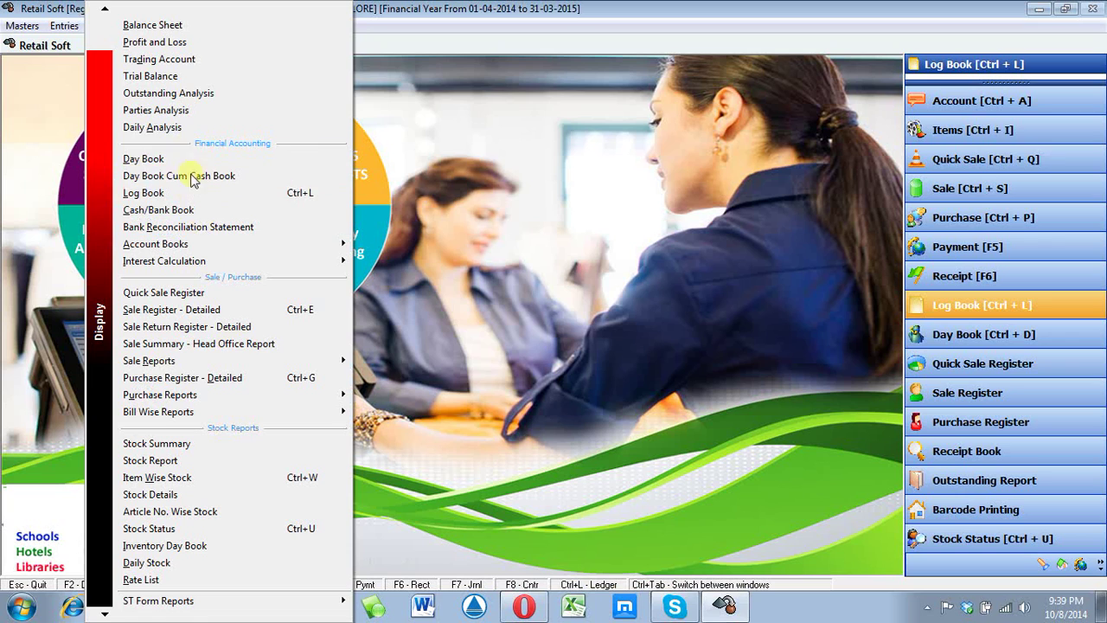
{"action": "left_click", "coordinate": [188, 42]}
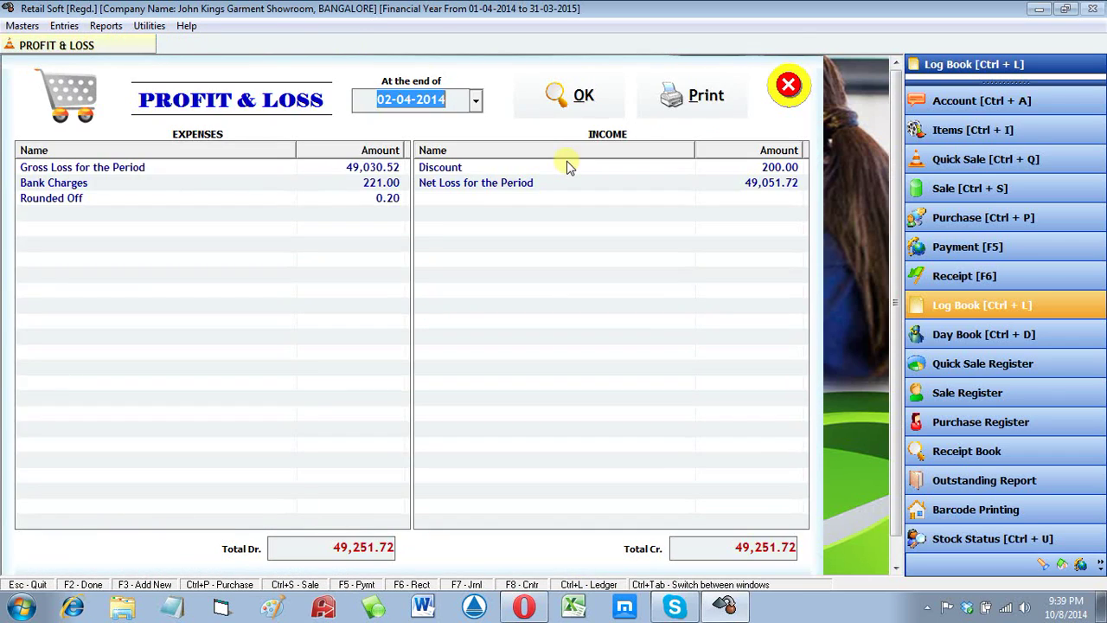
{"action": "left_click", "coordinate": [584, 95]}
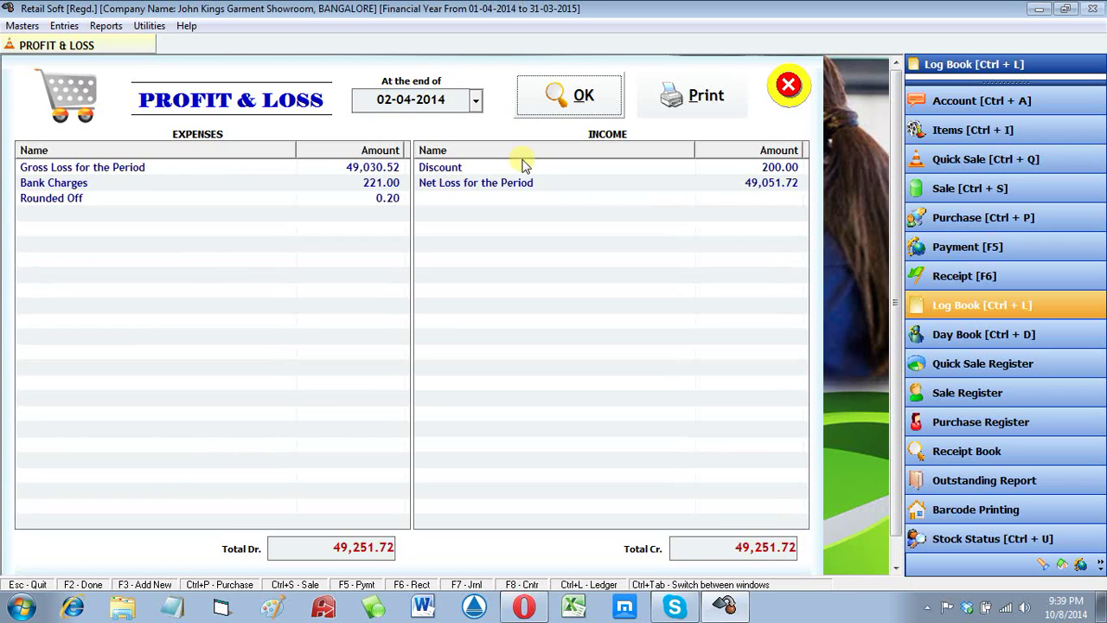
{"action": "left_click", "coordinate": [789, 84]}
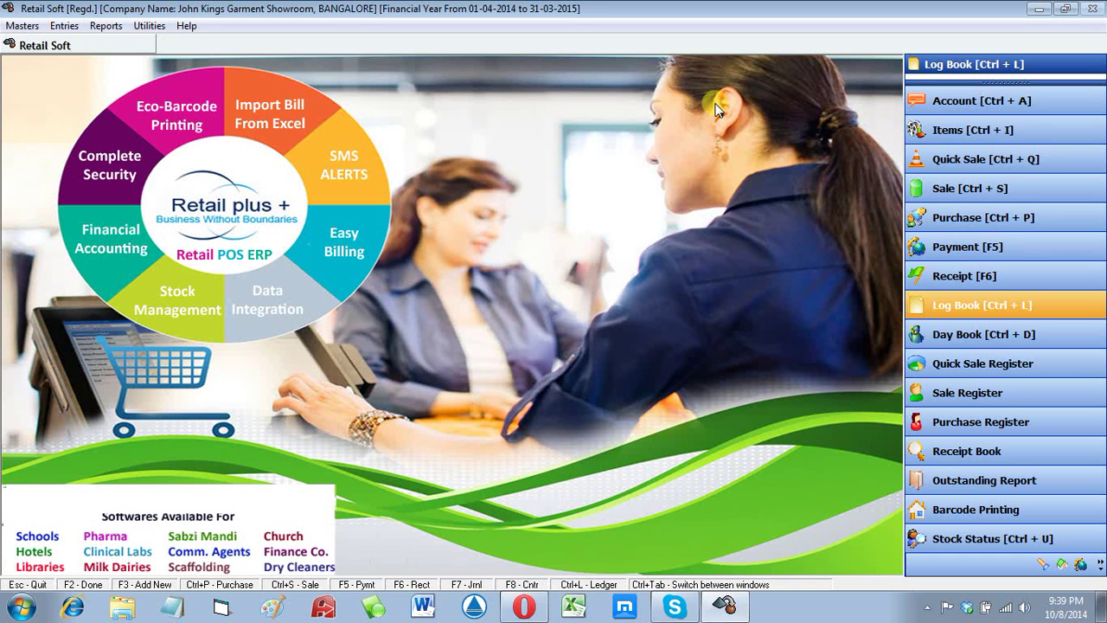
{"action": "left_click", "coordinate": [106, 26]}
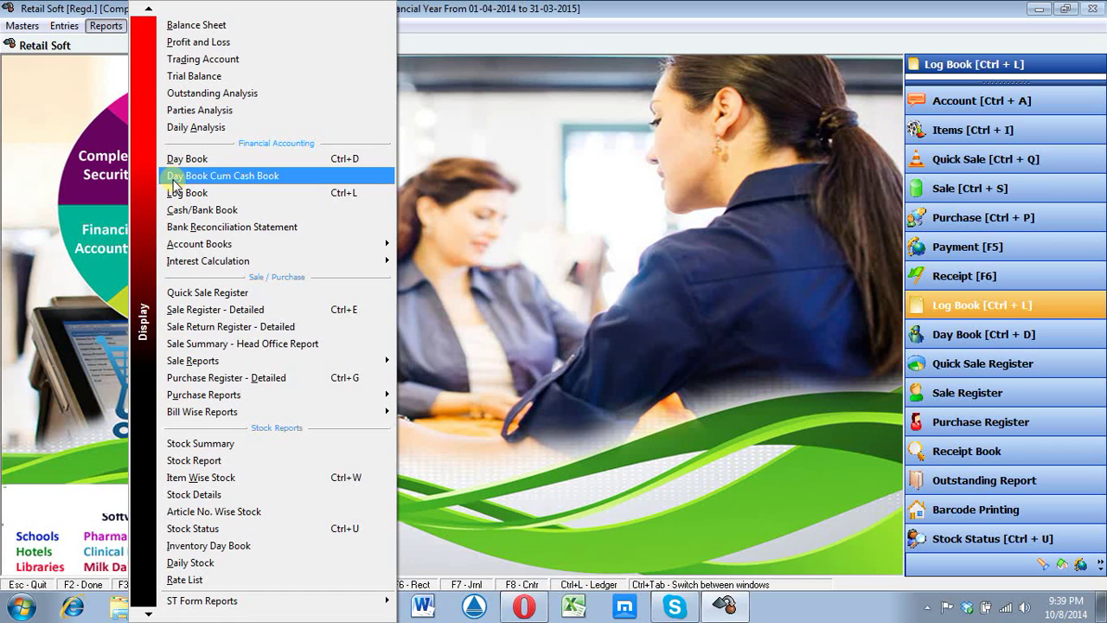
{"action": "left_click", "coordinate": [926, 608]}
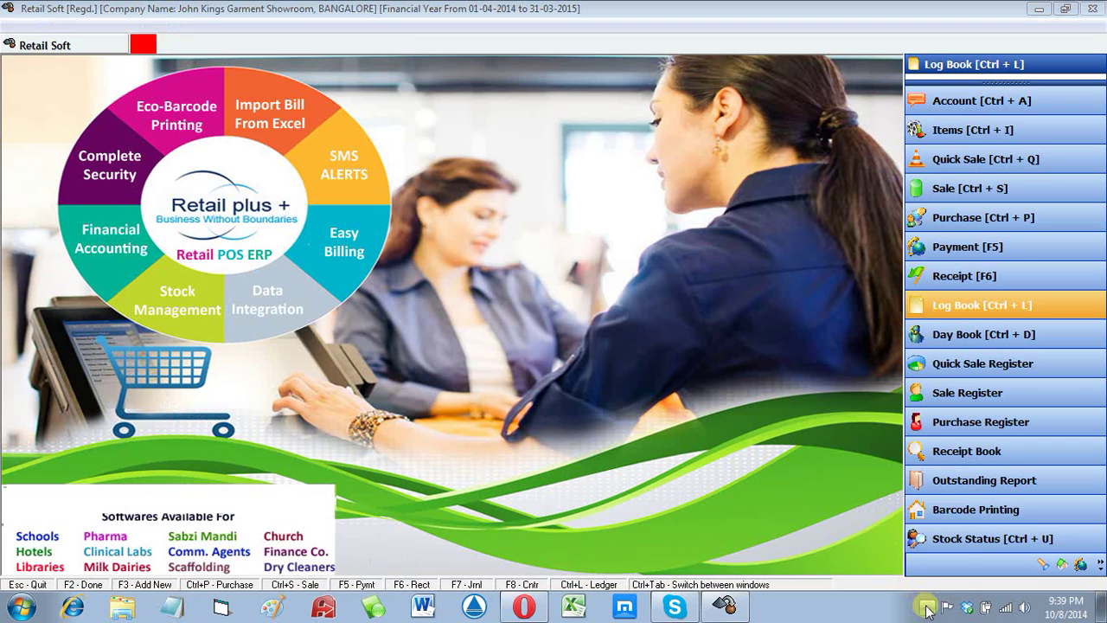
{"action": "left_click", "coordinate": [951, 538]}
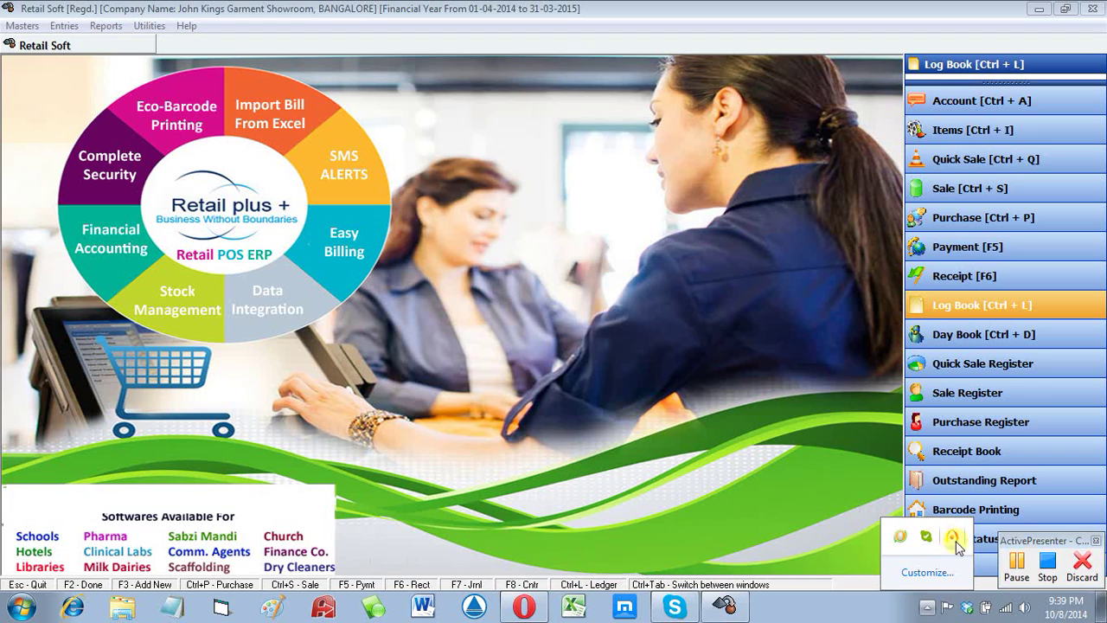